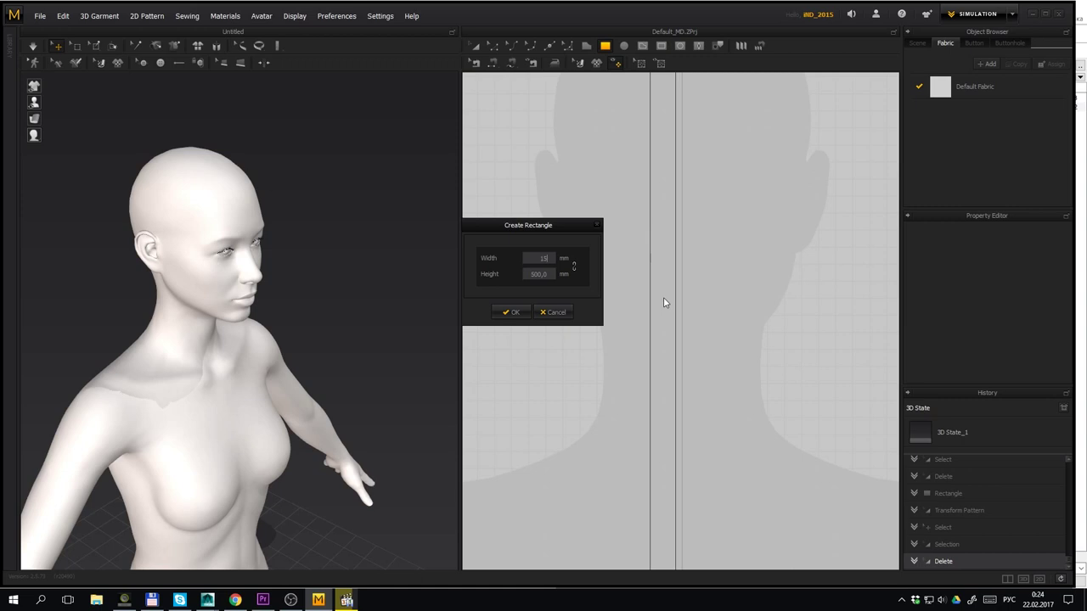
Create a rectangle pattern 150 mm wide and 130 mm high
text(0)
key(Tab)
text(13)
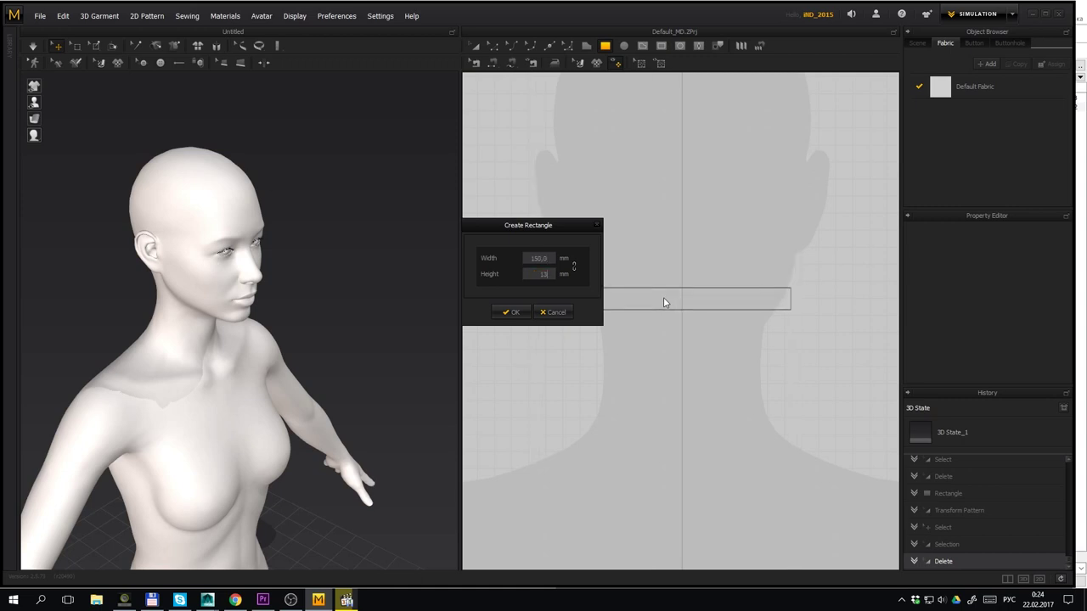
text(0)
key(Return)
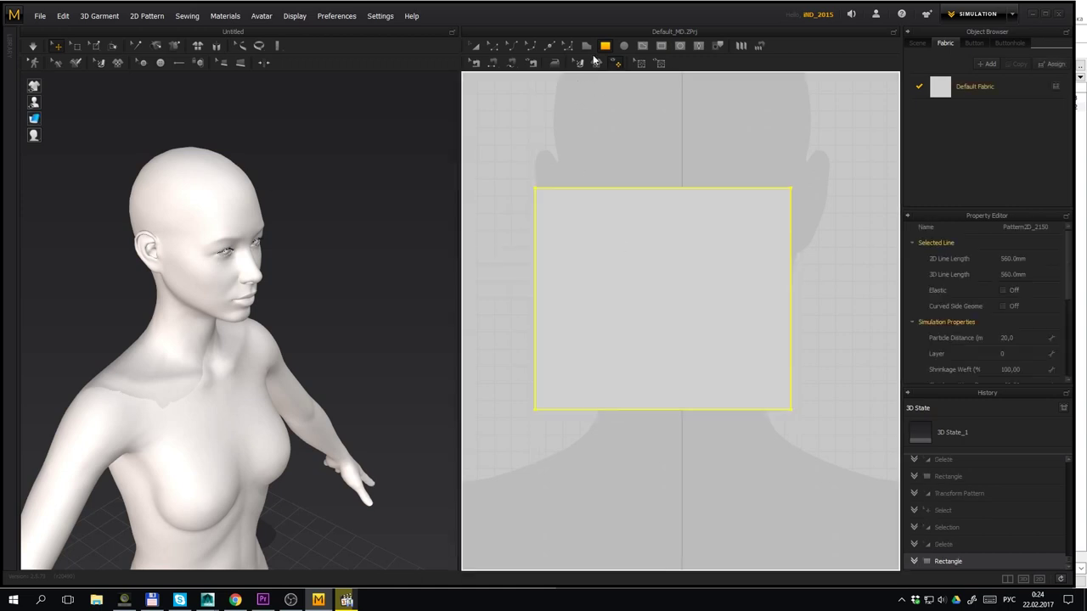
Split the rectangle's left edge with two points, 20 mm from its upper end and 20 mm from its lower end
right_click(549, 49)
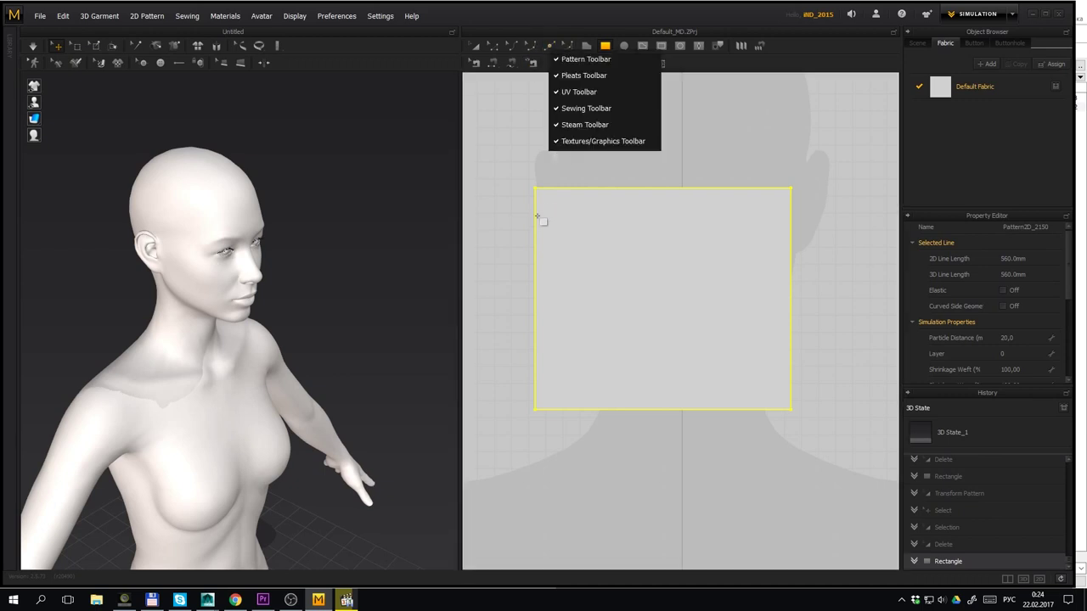
click(535, 222)
right_click(537, 221)
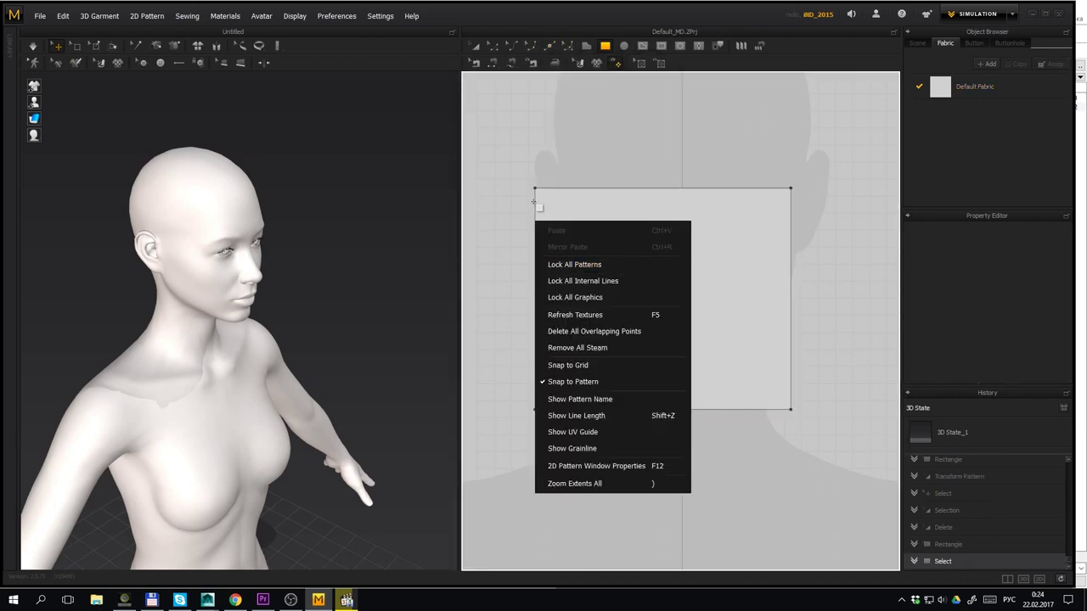
click(533, 203)
right_click(536, 223)
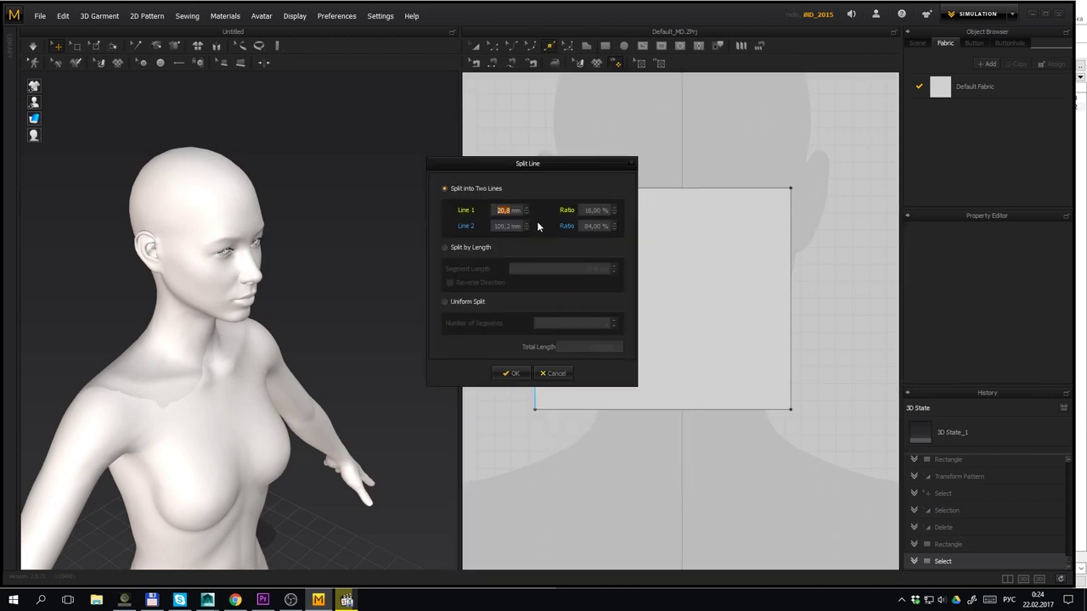
key(Return)
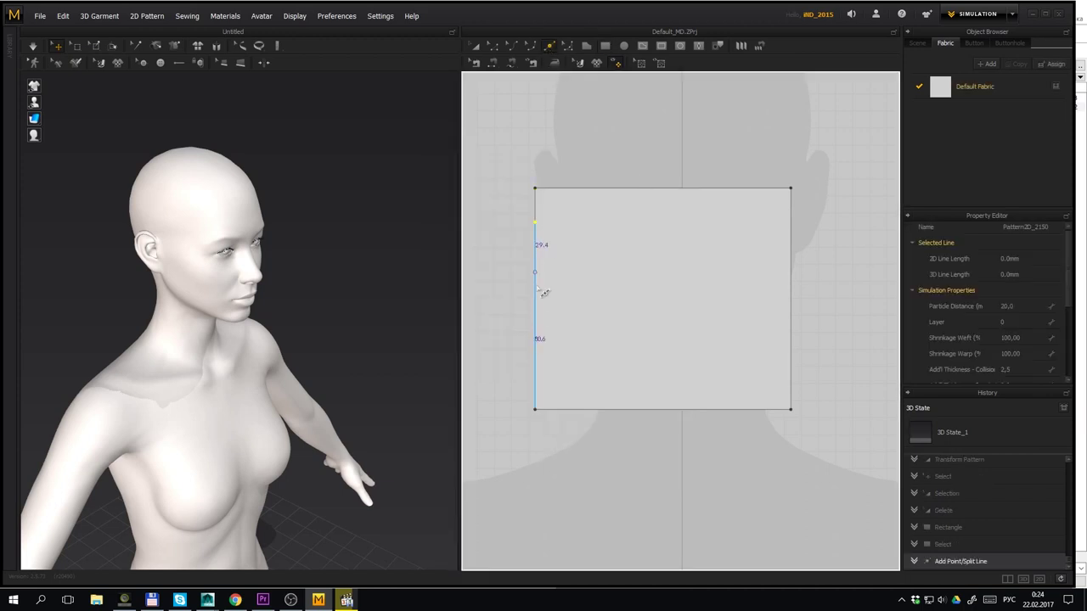
right_click(536, 363)
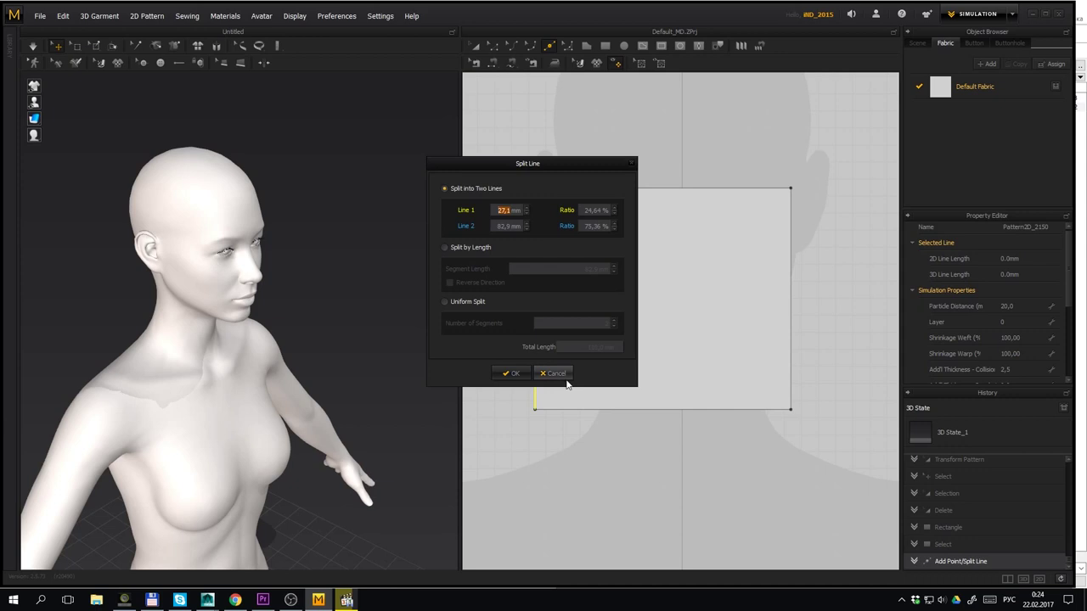
key(Return)
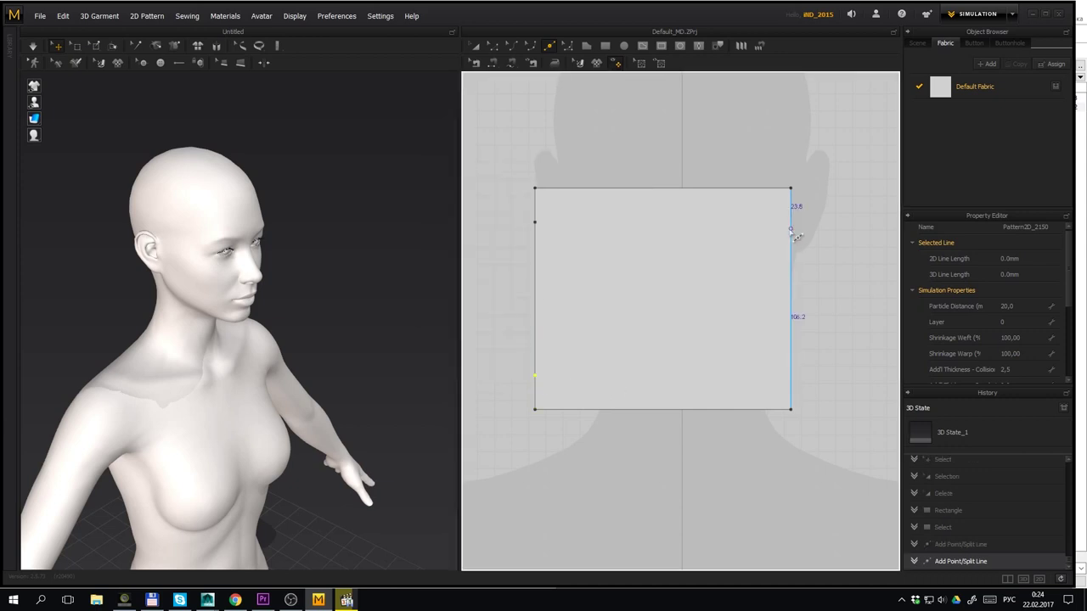
Split the rectangle's right edge with matching points 20 mm from its upper and lower ends
right_click(791, 227)
key(Return)
right_click(792, 331)
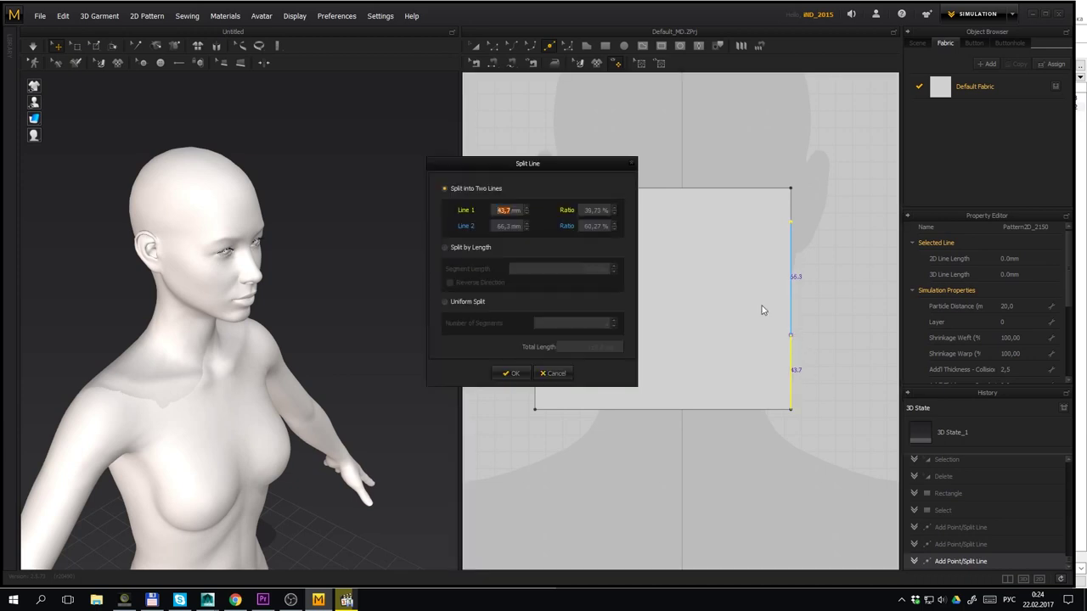
text(20)
key(Return)
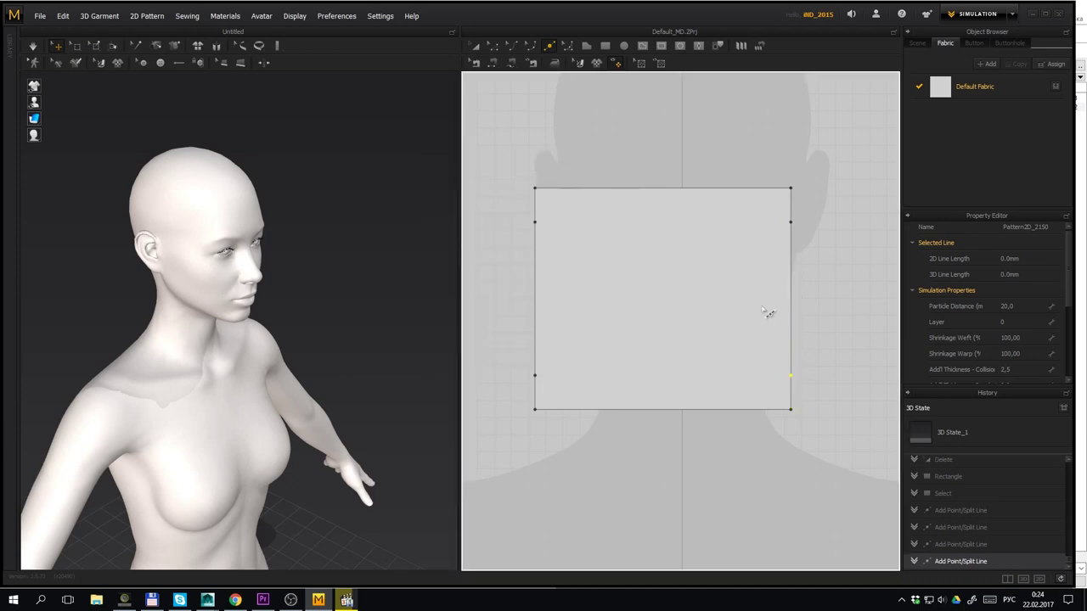
Add two more points on each side edge, spaced 10 mm apart below the upper split points
right_click(536, 245)
key(Return)
right_click(793, 245)
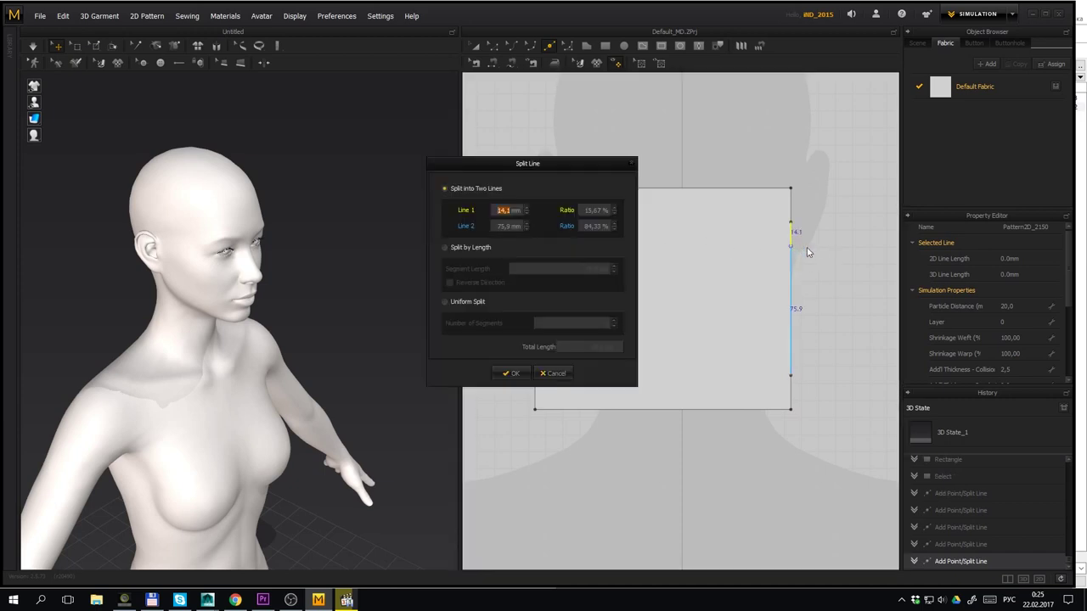
key(Return)
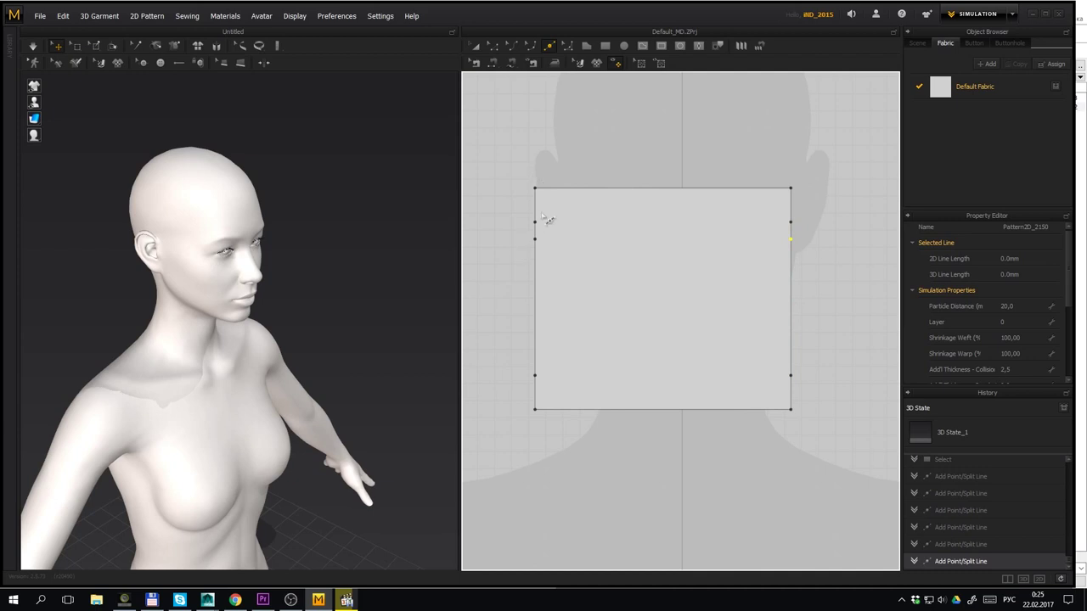
right_click(537, 263)
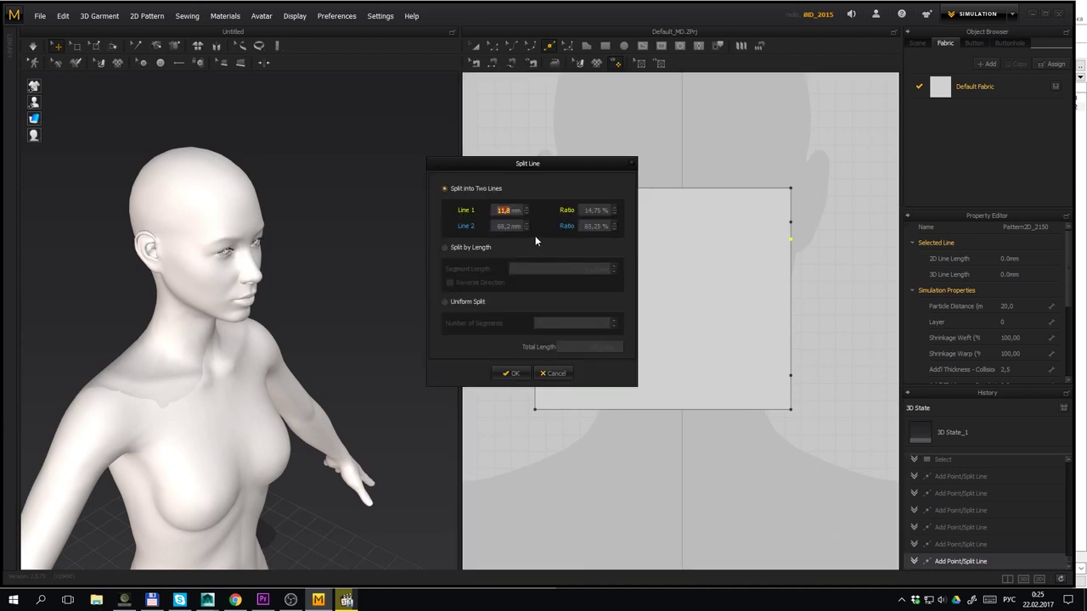
key(Return)
right_click(790, 268)
key(Return)
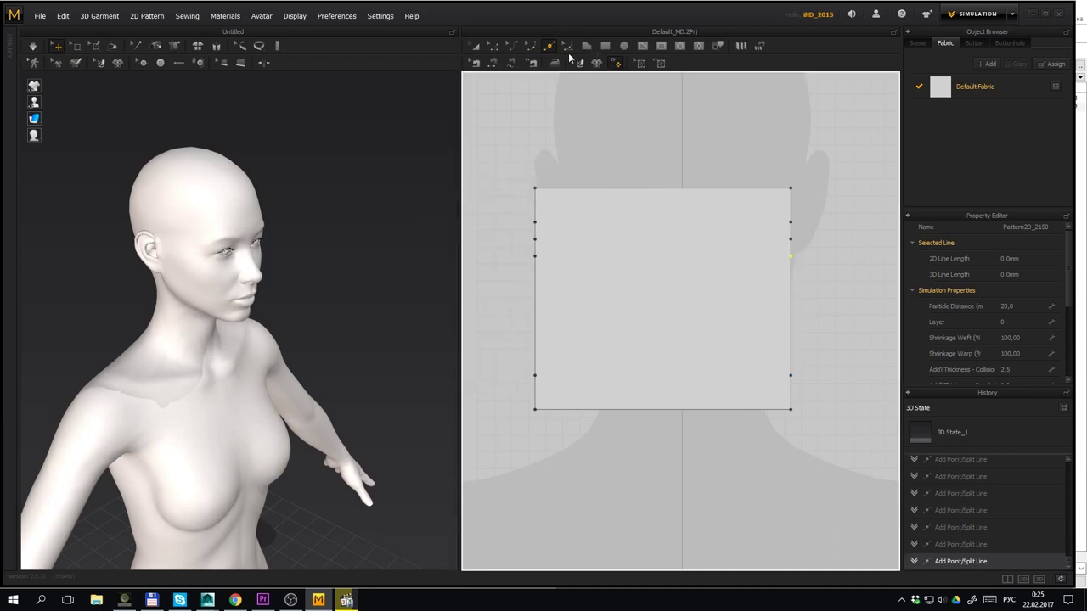
Draw three horizontal internal lines across the rectangle, joining the three upper pairs of opposite edge points
click(643, 47)
click(535, 224)
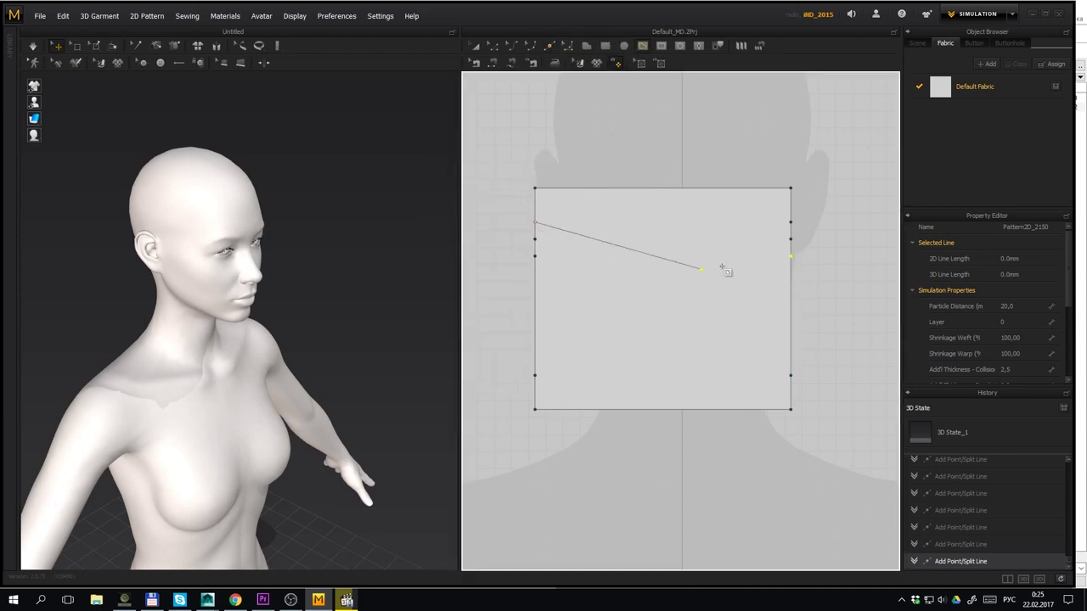
double_click(789, 224)
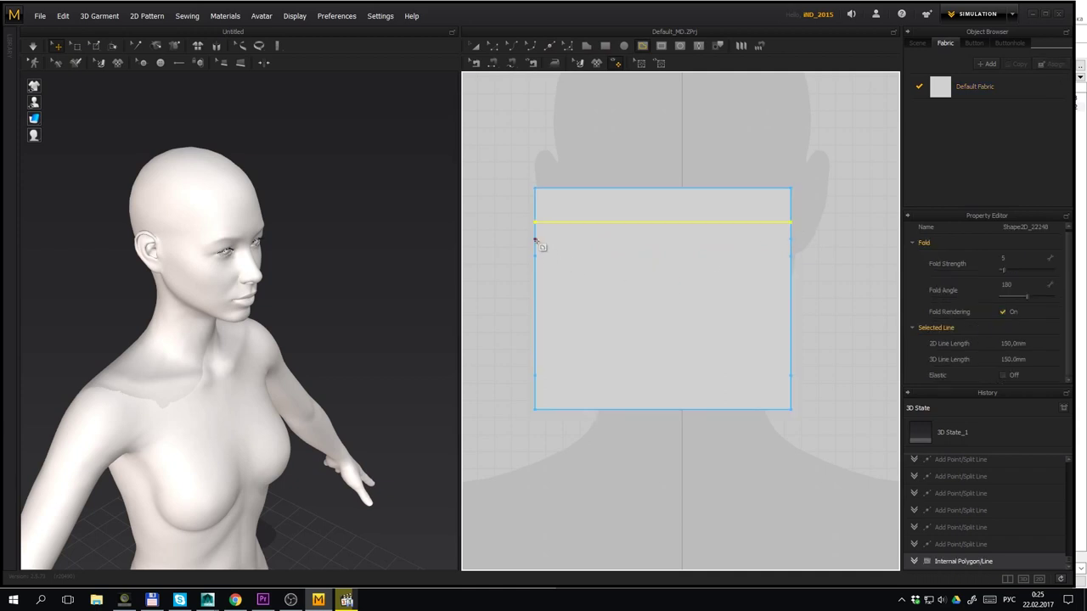
click(534, 240)
double_click(789, 239)
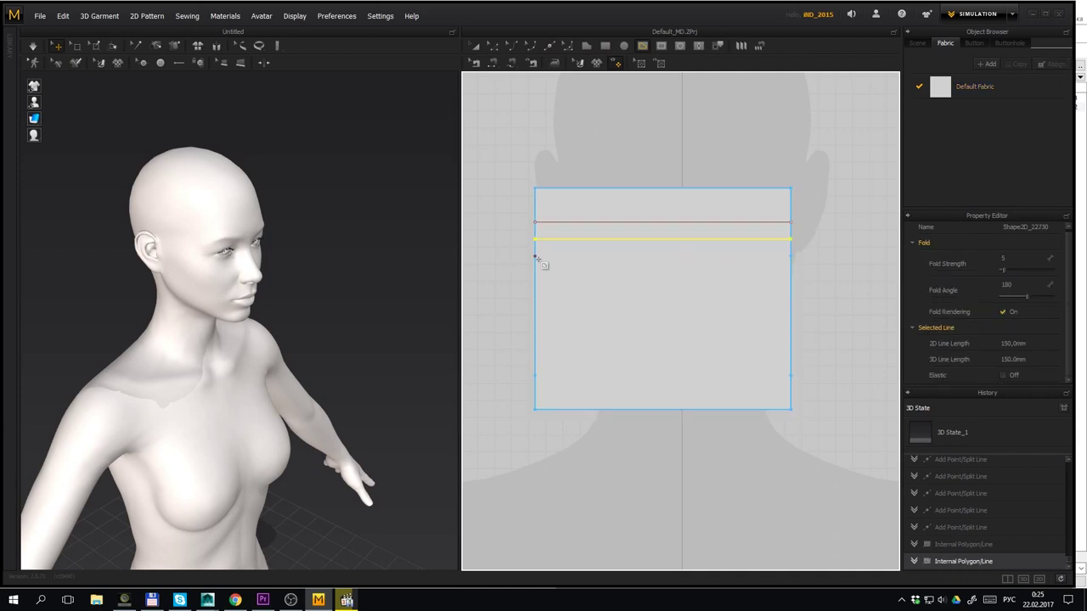
key(Escape)
click(535, 254)
double_click(791, 256)
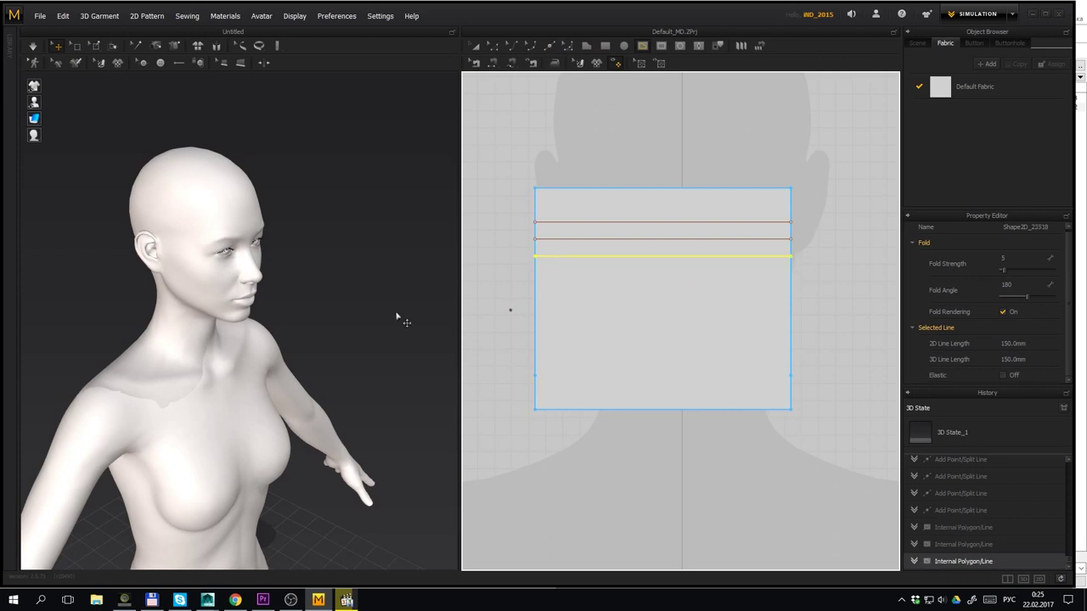
Move the pattern piece in the 3D scene to stand just in front of the avatar's face
mouse_move(399, 315)
right_down()
mouse_move(147, 348)
mouse_move(244, 292)
right_up()
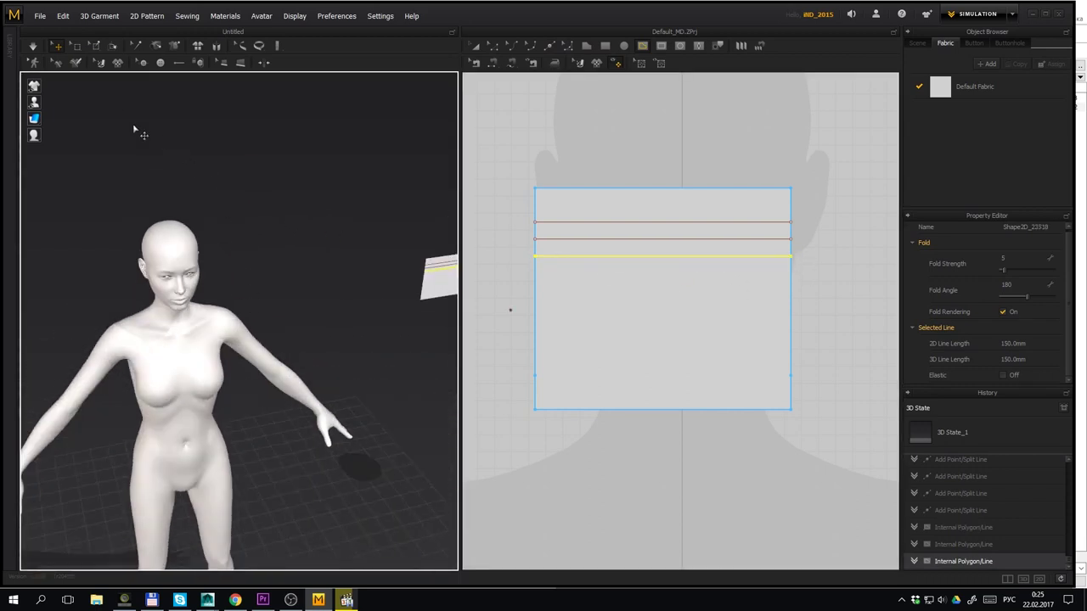
click(432, 292)
middle_drag(445, 290, 440, 298)
drag(441, 294, 175, 316)
scroll(203, 345, up, 5)
right_drag(204, 344, 384, 374)
drag(272, 323, 346, 332)
Set the pattern's particle distance to 10 mm
click(1023, 336)
text(1)
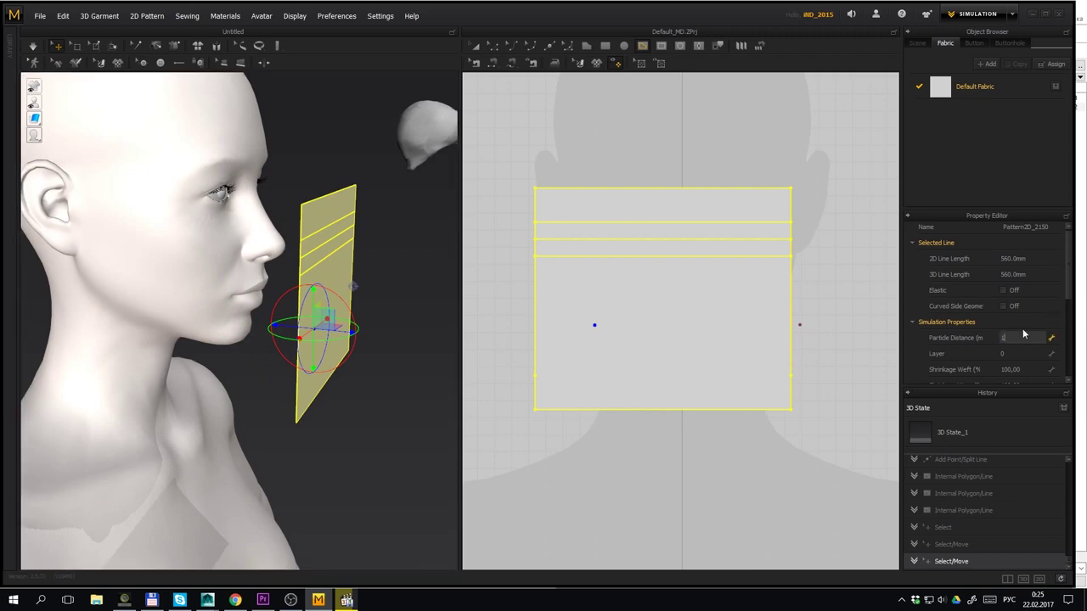
text(0)
key(Return)
scroll(1023, 334, down, 3)
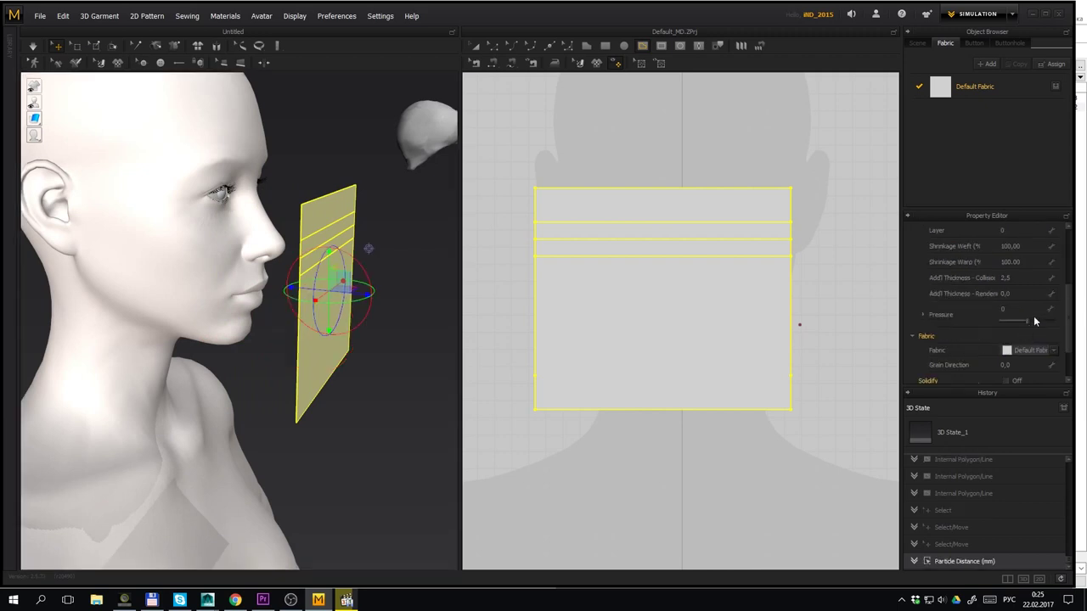
scroll(1023, 303, up, 2)
Try a particle distance of 80 mm for the pattern and replace it with a much finer value
click(1018, 283)
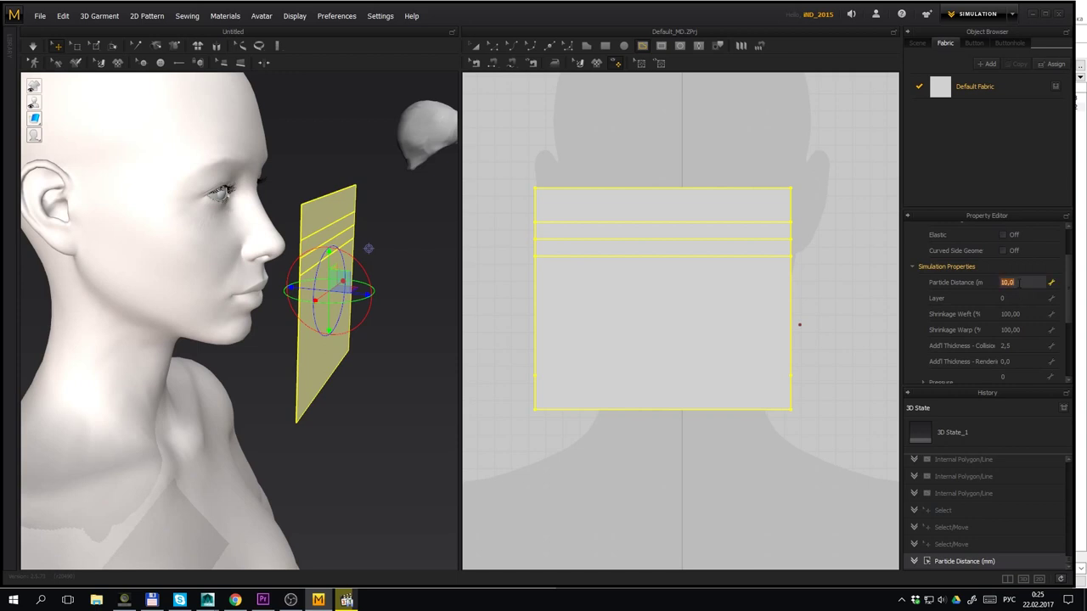
text(80)
key(Return)
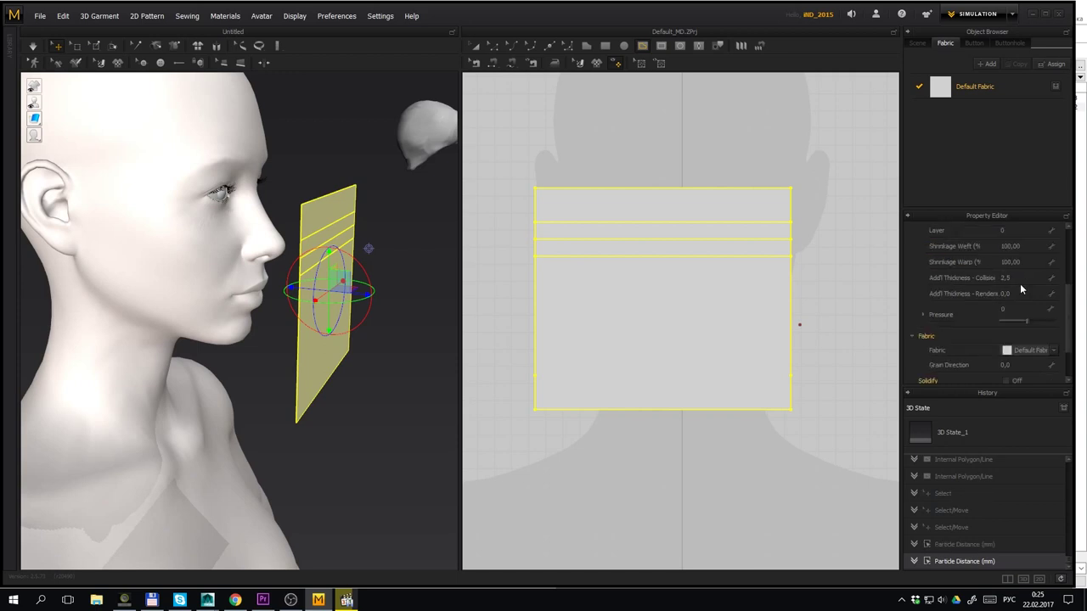
scroll(1019, 289, up, 2)
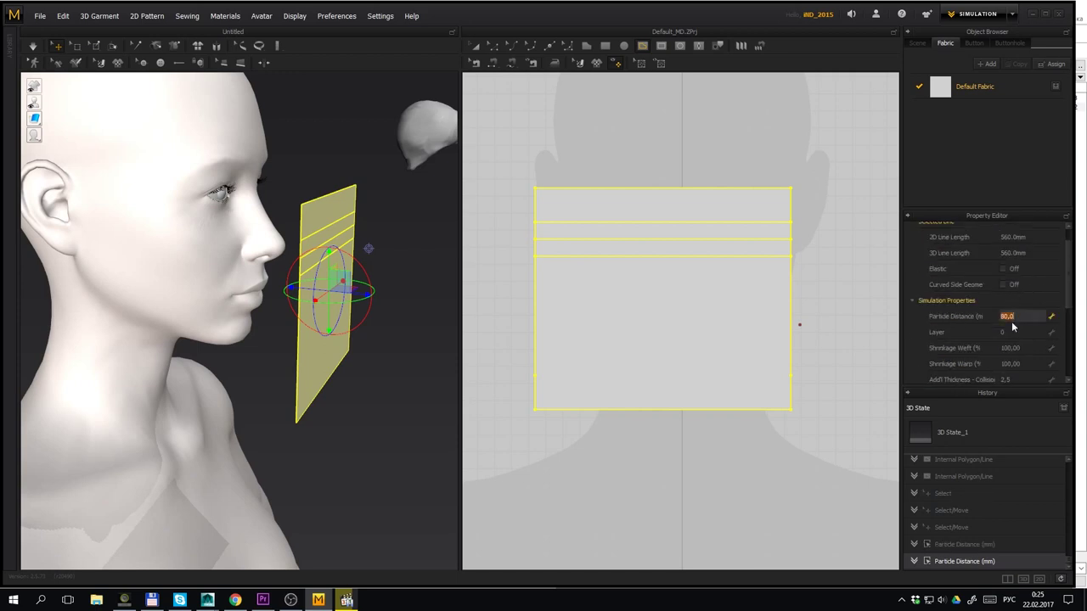
scroll(1011, 320, down, 3)
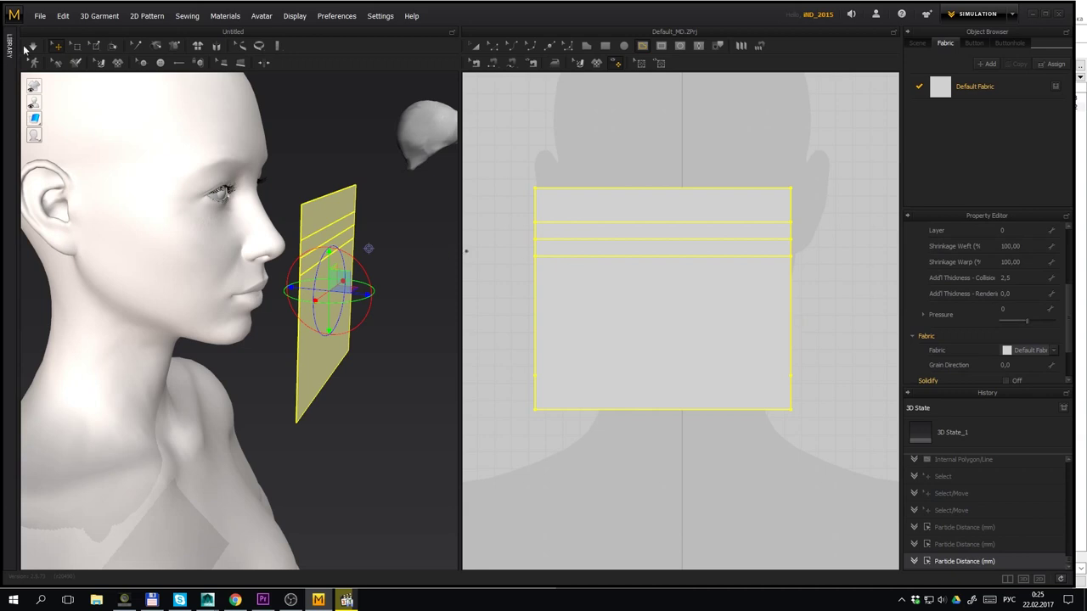
Pin the pattern's two upper corners with box pins, undoing misplaced pins, and start the cloth simulation
click(96, 46)
drag(297, 253, 296, 254)
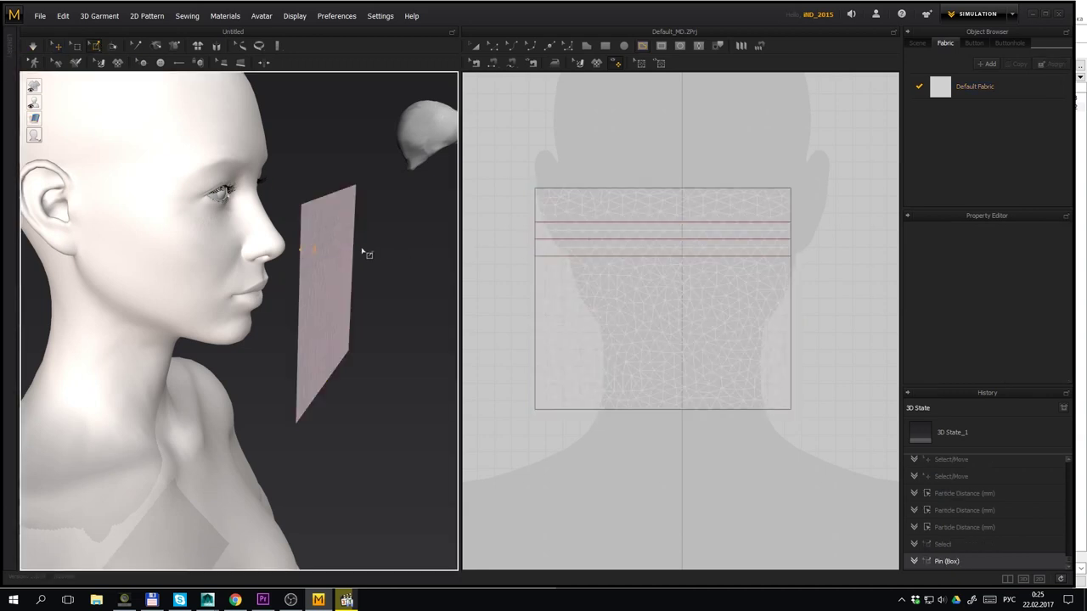
right_drag(367, 248, 329, 250)
key(ctrl+z)
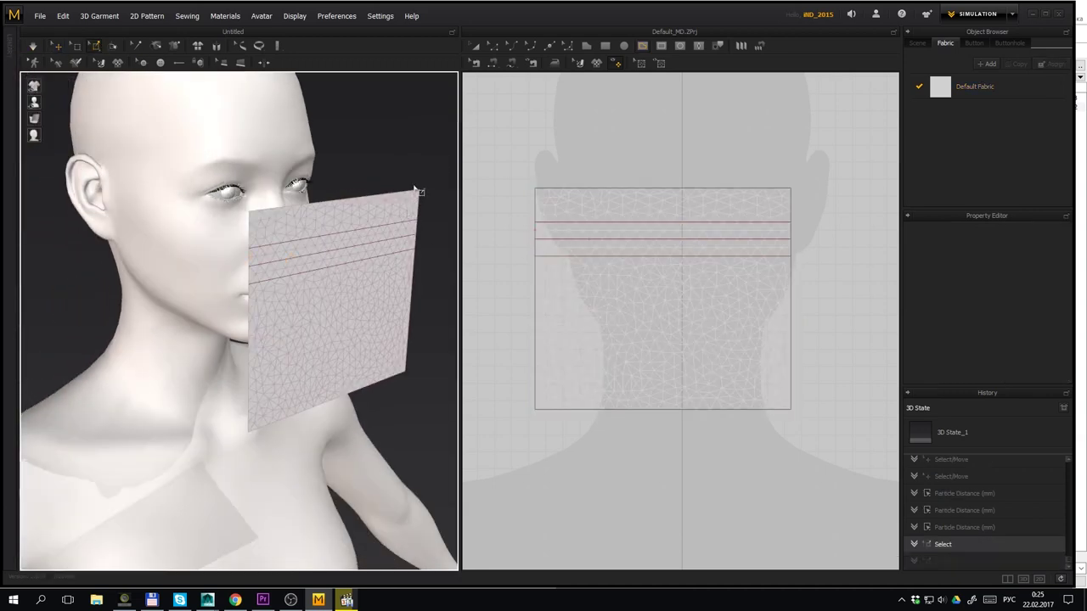
drag(416, 190, 426, 197)
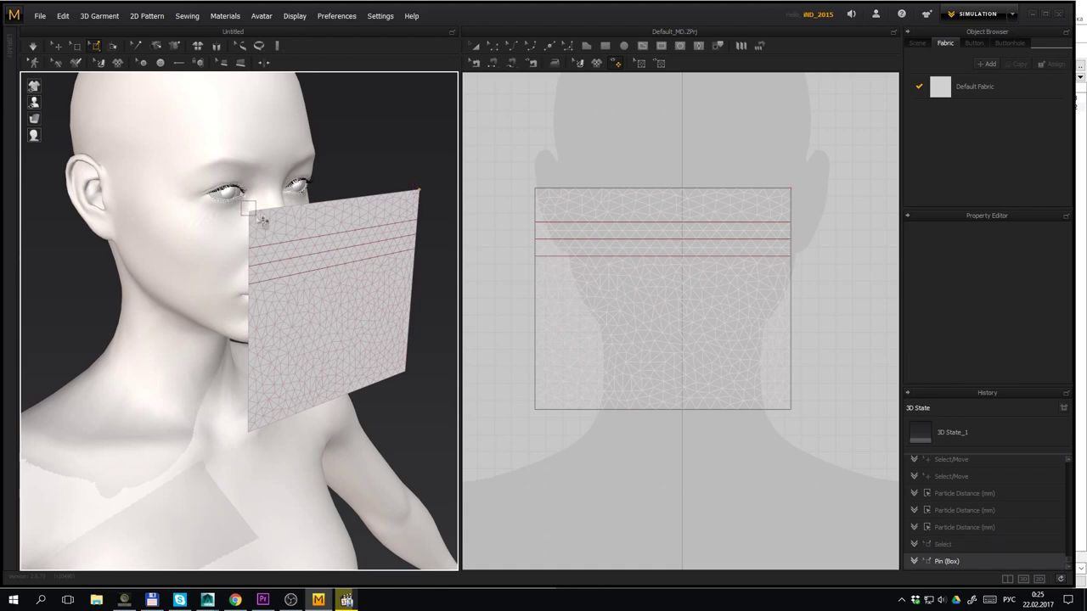
right_drag(279, 246, 279, 200)
drag(279, 198, 303, 214)
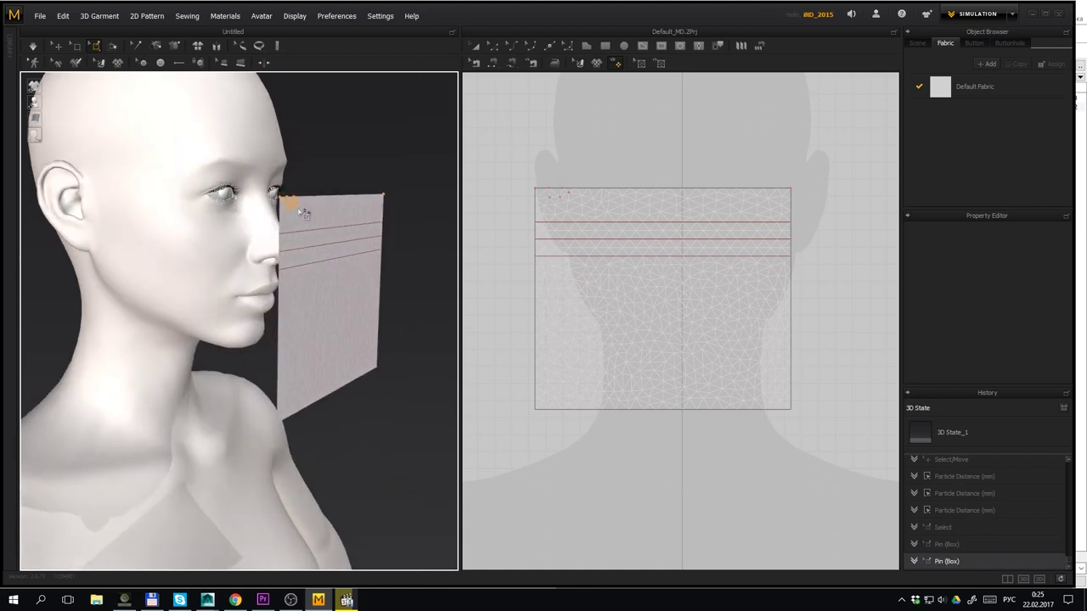
right_drag(290, 231, 218, 219)
key(ctrl+z)
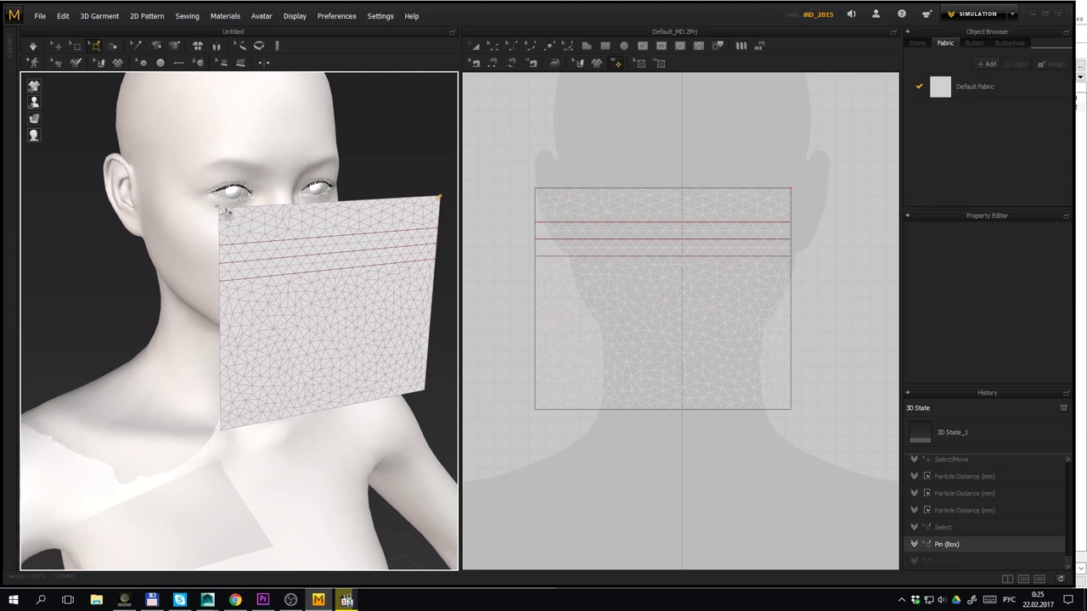
drag(216, 205, 227, 217)
key(space)
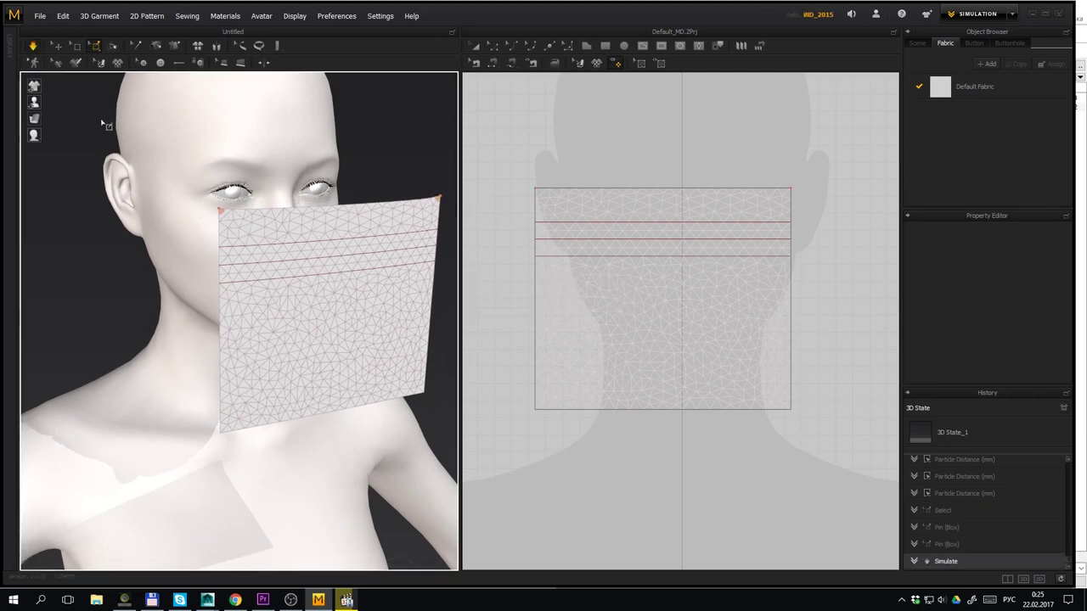
Set the middle internal line's fold strength to 43 and reduce its fold angle below 180 while simulating
click(57, 48)
click(653, 223)
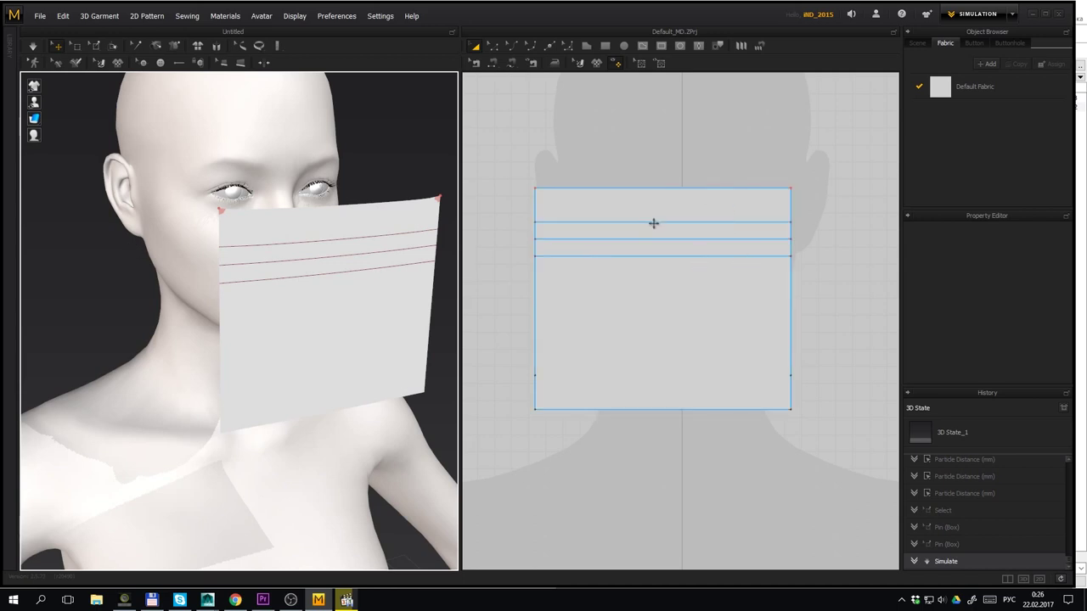
click(589, 238)
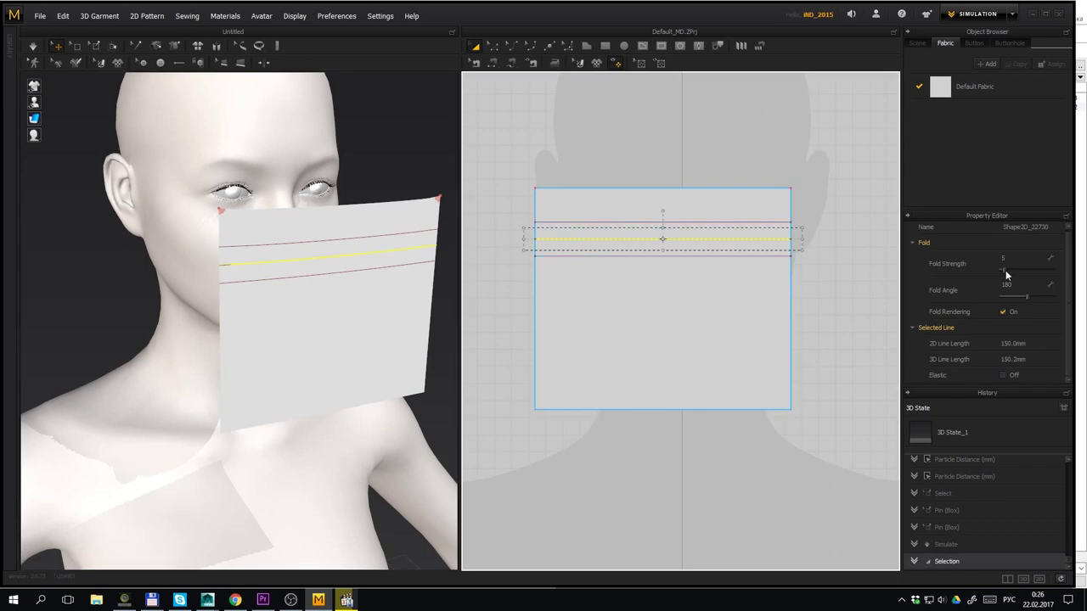
drag(1005, 274, 1025, 271)
key(space)
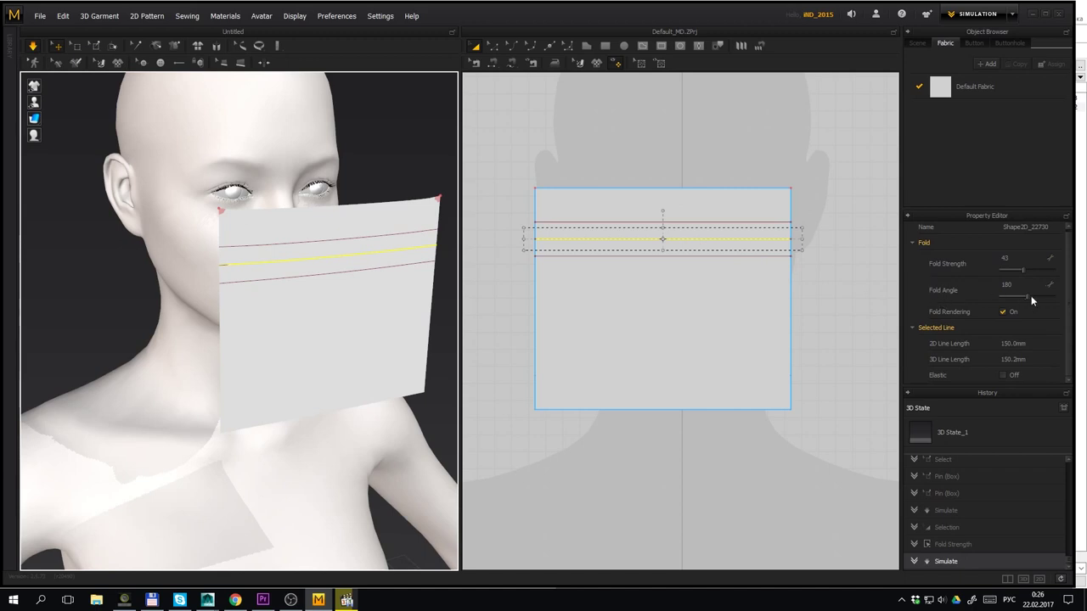
drag(1037, 294, 1015, 298)
Set the lowest internal line's fold angle to 360 and its fold strength to 56 during the simulation
click(719, 256)
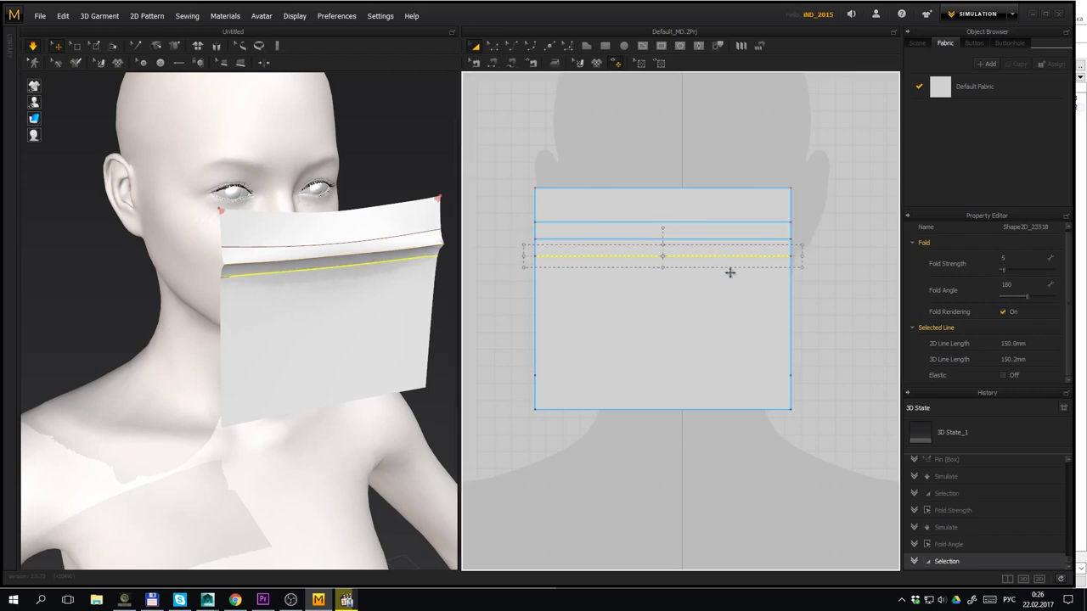
drag(1029, 296, 1056, 302)
drag(1002, 269, 1030, 270)
Split both side edges 10 mm below the lowest fold line and draw a fourth internal line between the new points
click(548, 45)
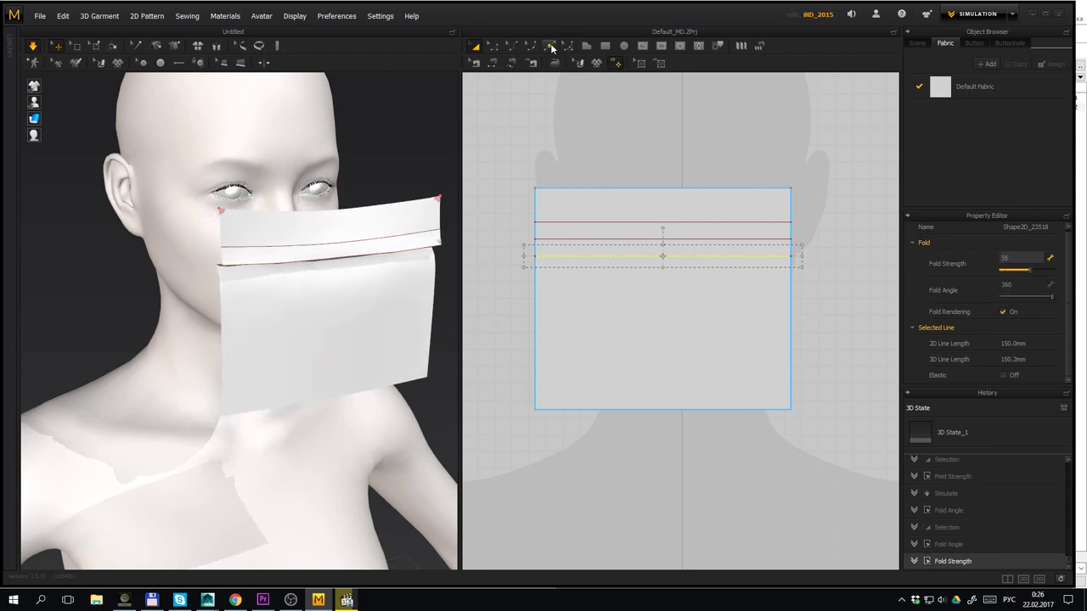
right_click(535, 265)
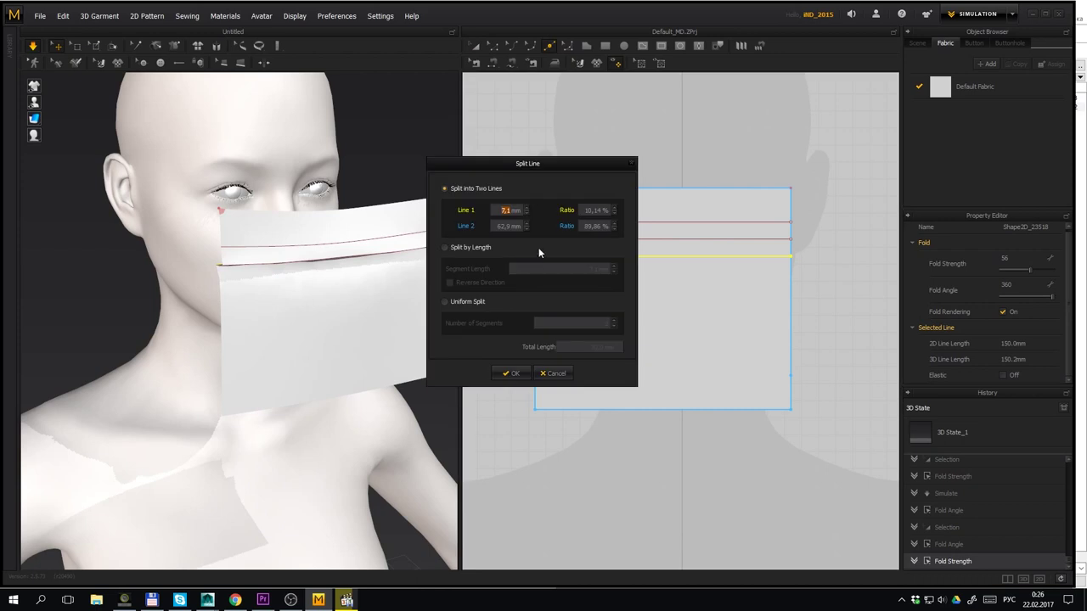
key(Tab)
click(514, 373)
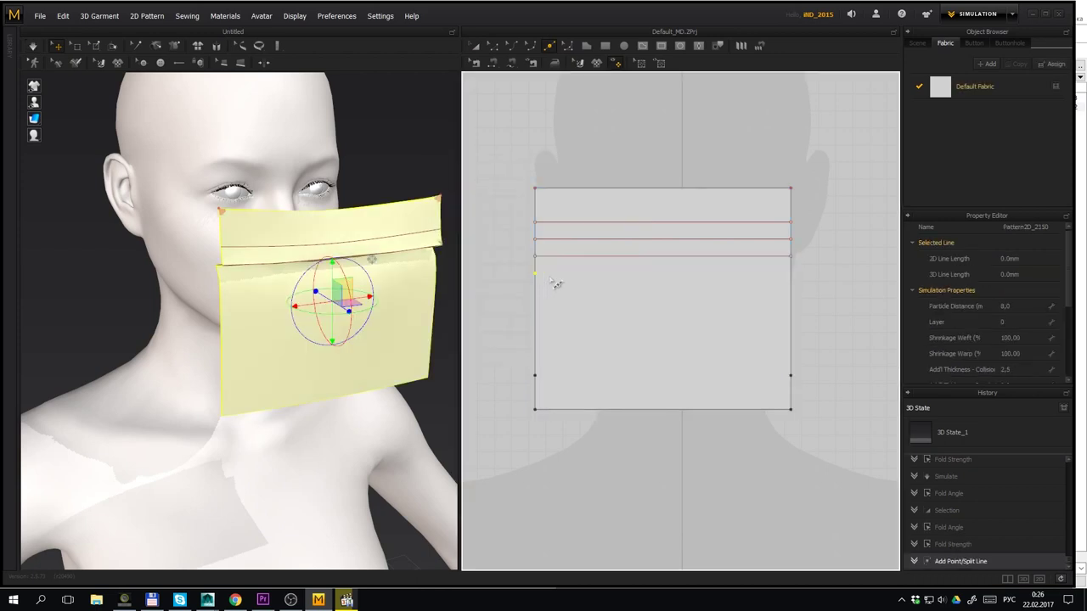
right_click(790, 280)
key(Return)
click(791, 275)
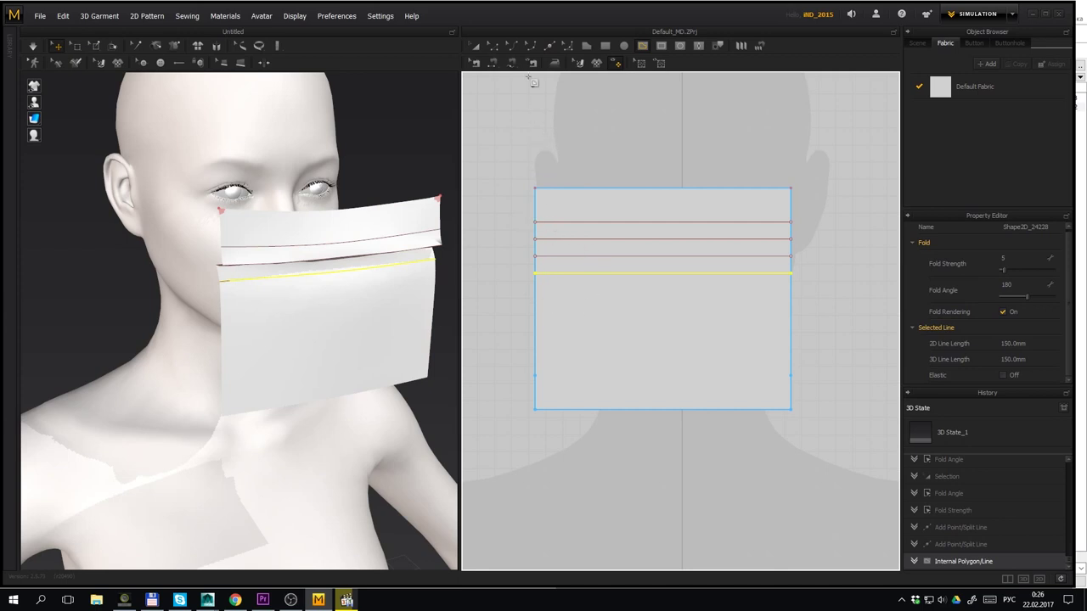
Split each of the four internal lines 10 mm from its left end
click(549, 45)
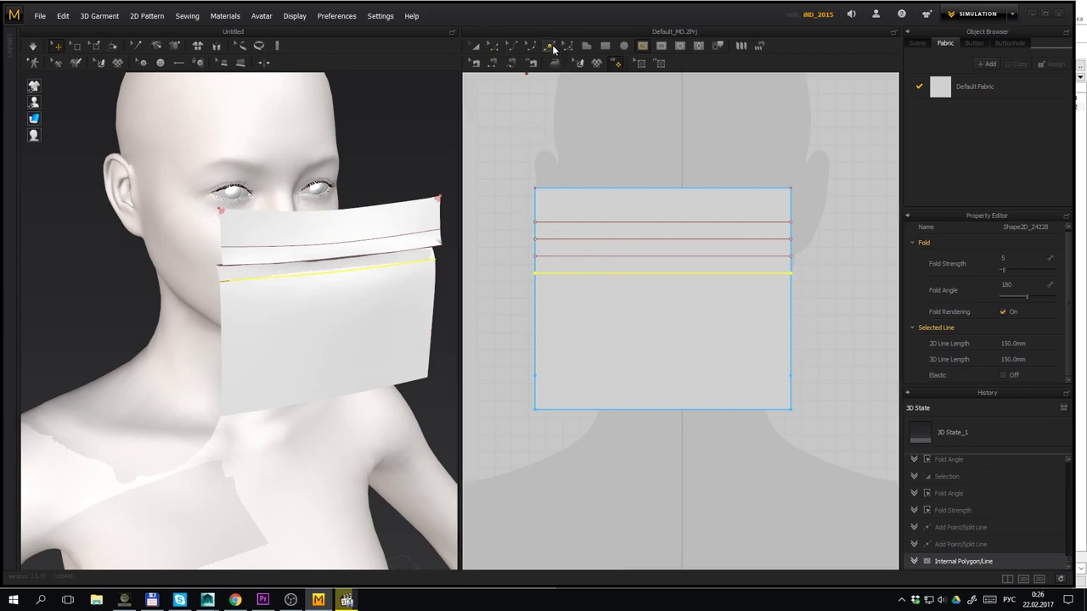
right_click(555, 223)
key(Return)
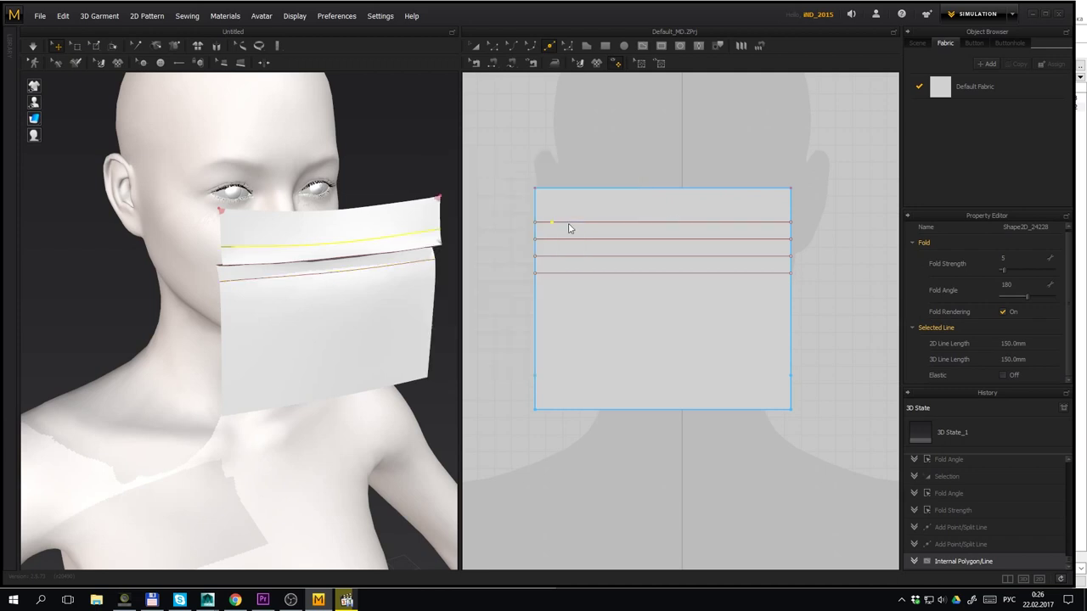
right_click(562, 240)
key(Return)
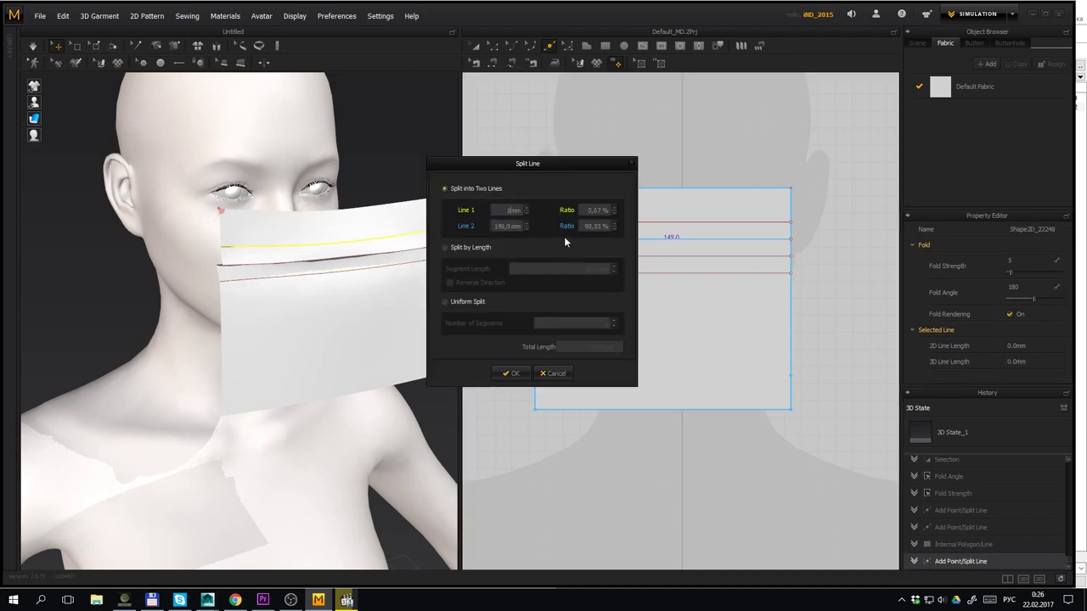
right_click(555, 255)
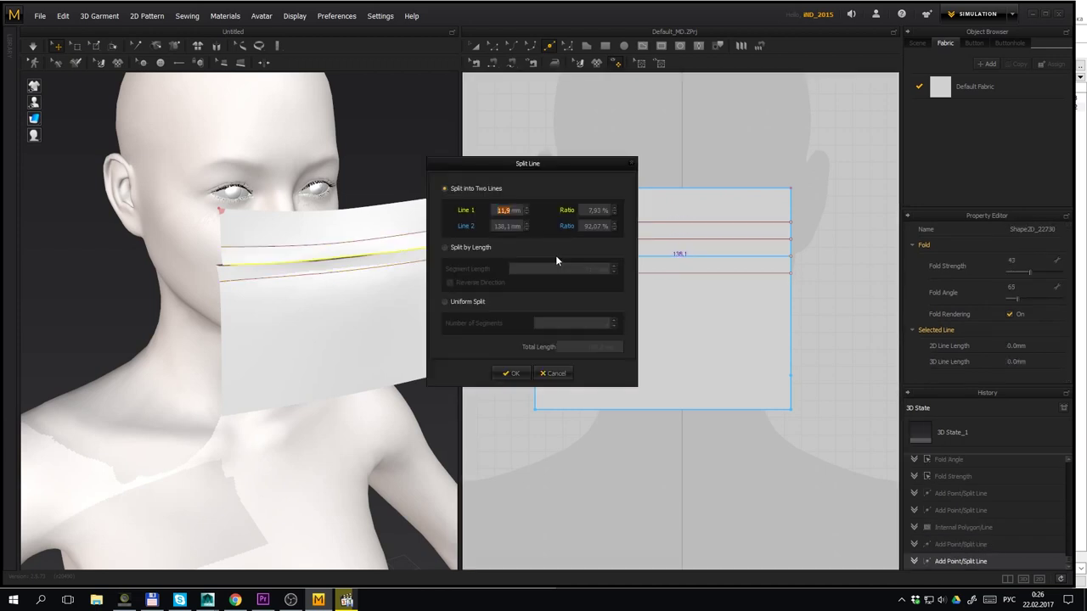
key(Return)
right_click(555, 272)
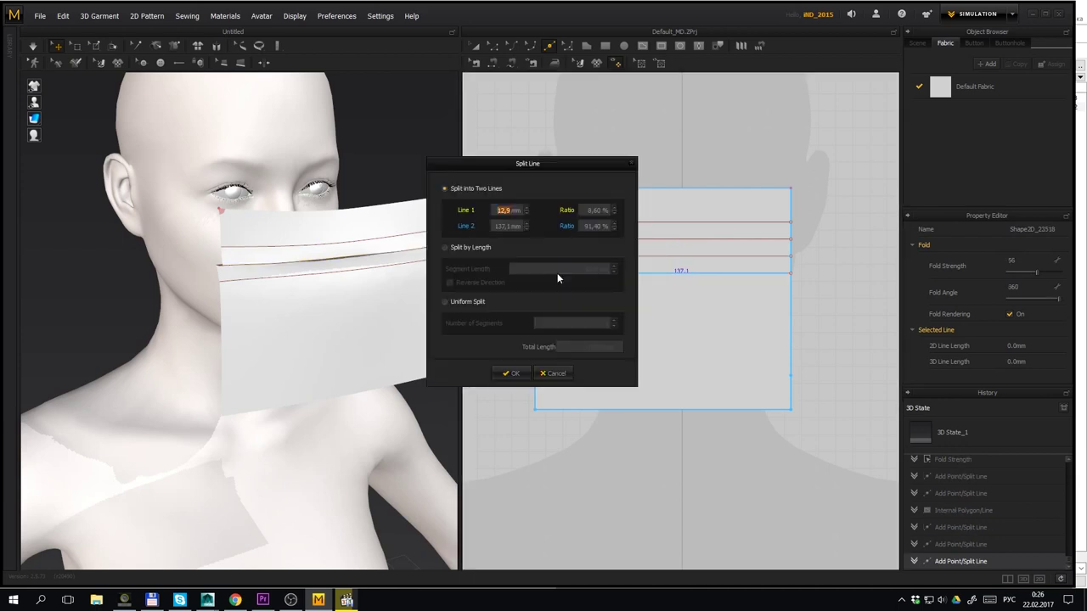
key(Return)
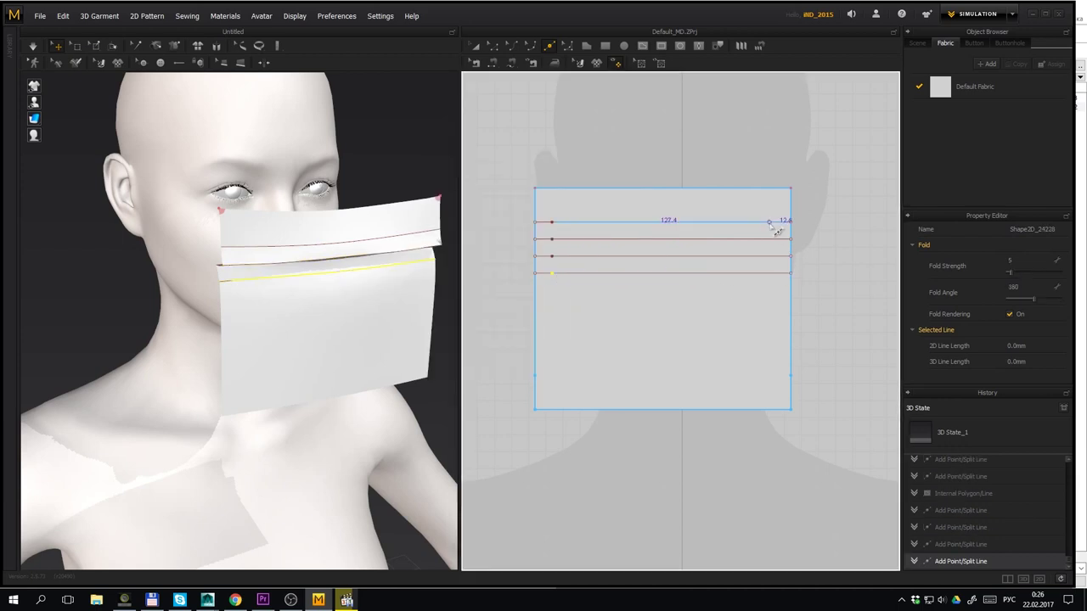
Split each of the four internal lines 10 mm from its right end
right_click(772, 221)
key(Return)
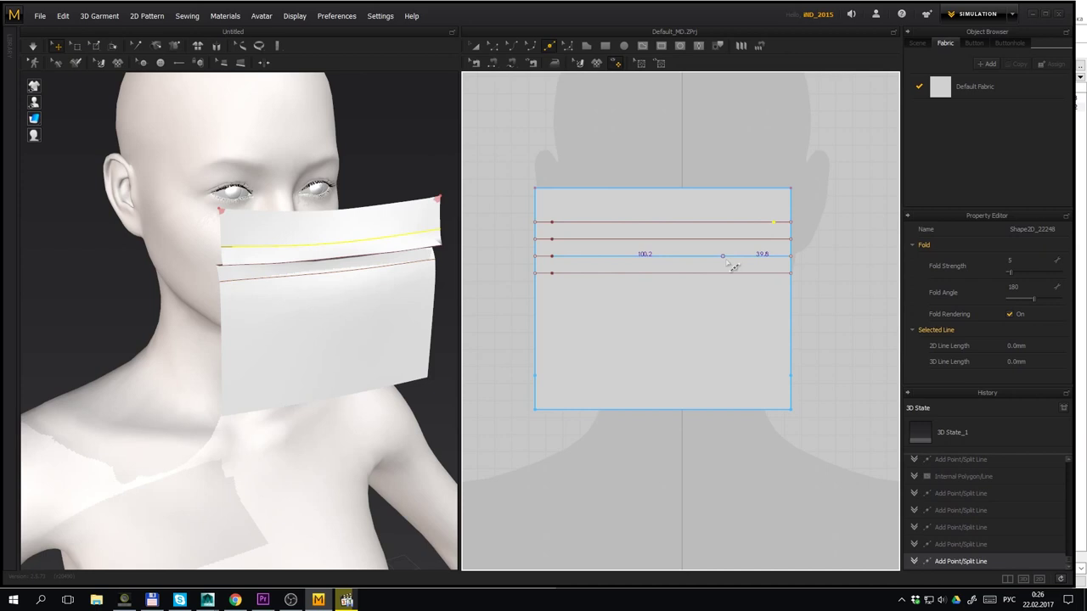
click(780, 241)
right_click(778, 245)
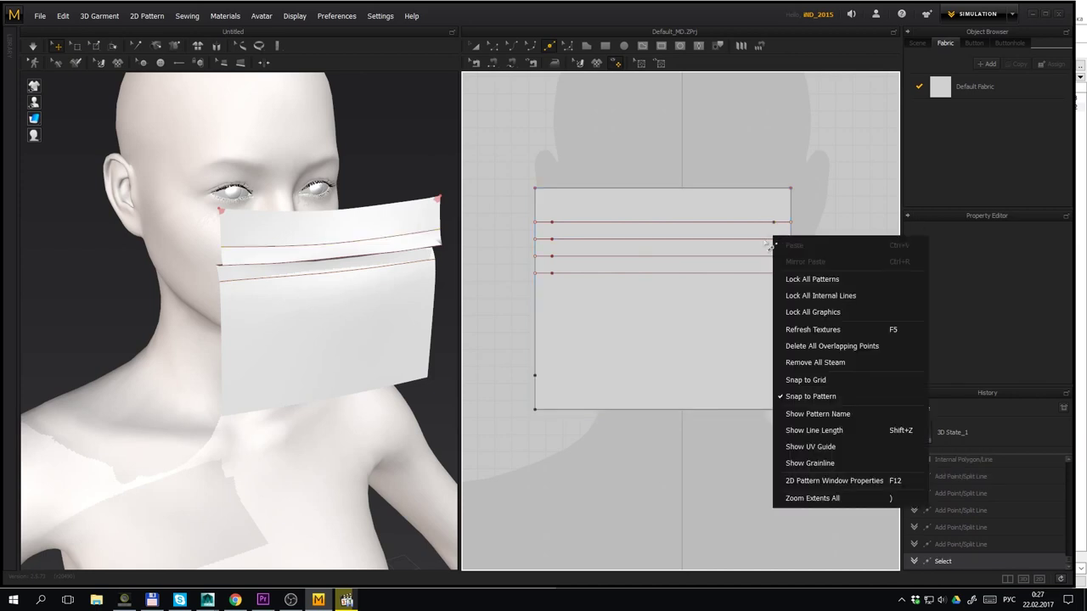
right_click(786, 240)
key(Return)
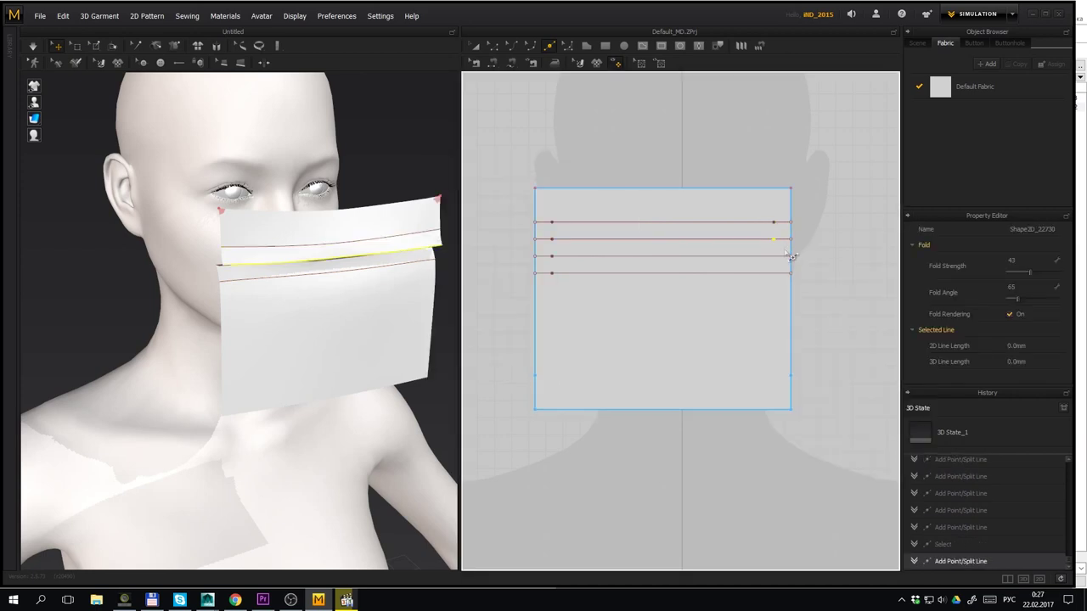
right_click(786, 256)
key(Return)
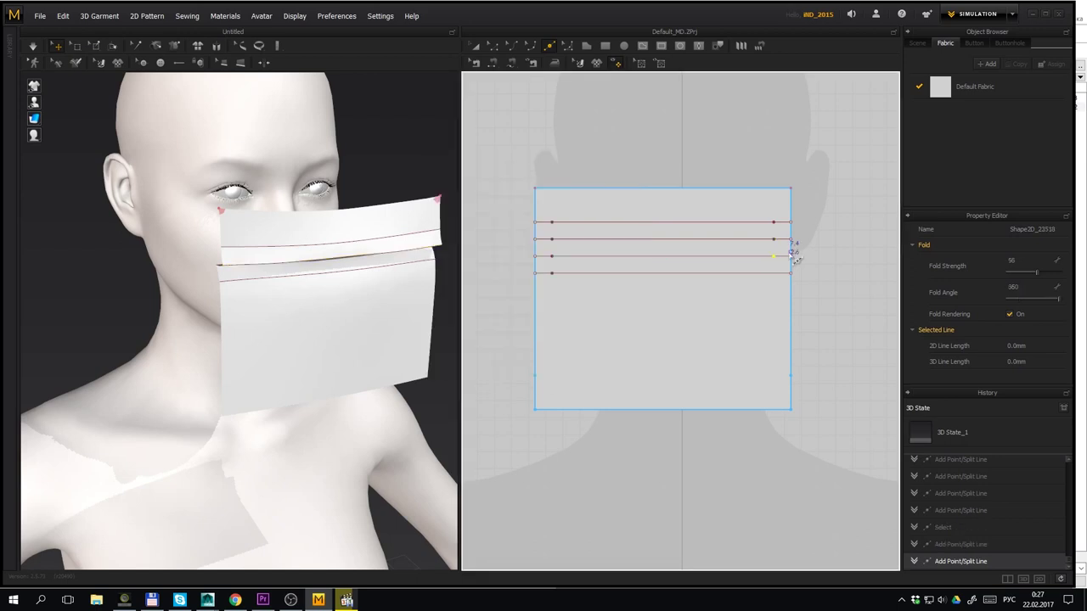
right_click(777, 273)
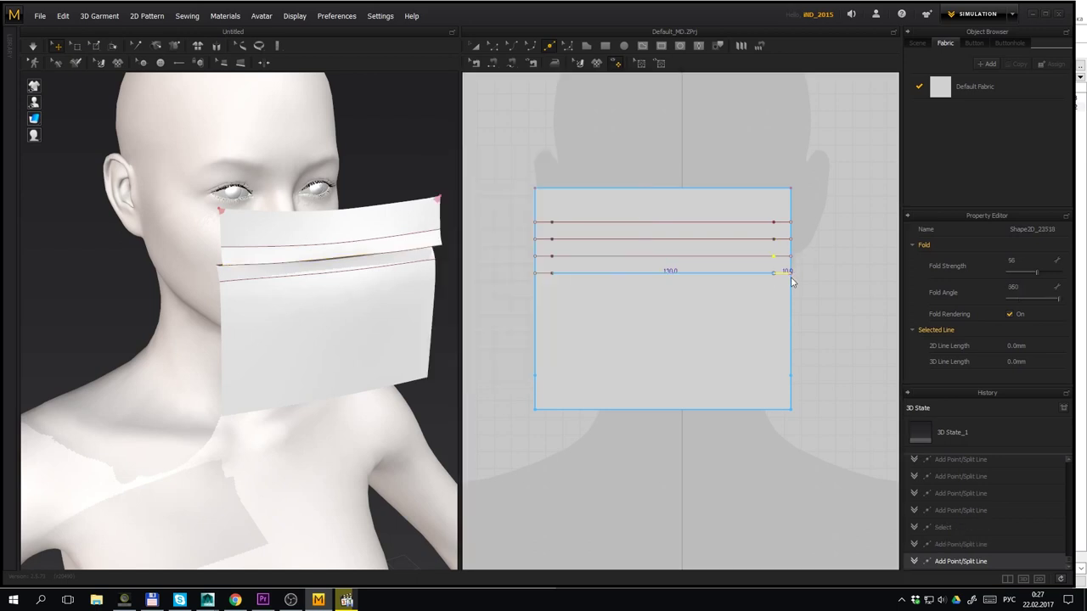
key(Return)
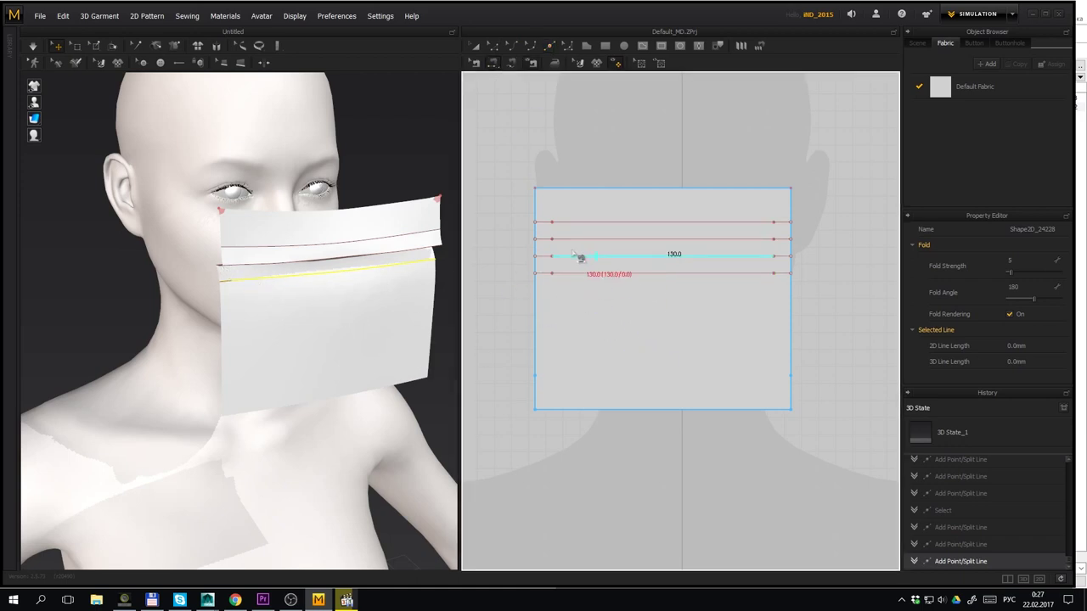
Sew the first internal line's 10 mm end segments to the third line's at both sides, and simulate
click(537, 229)
click(538, 264)
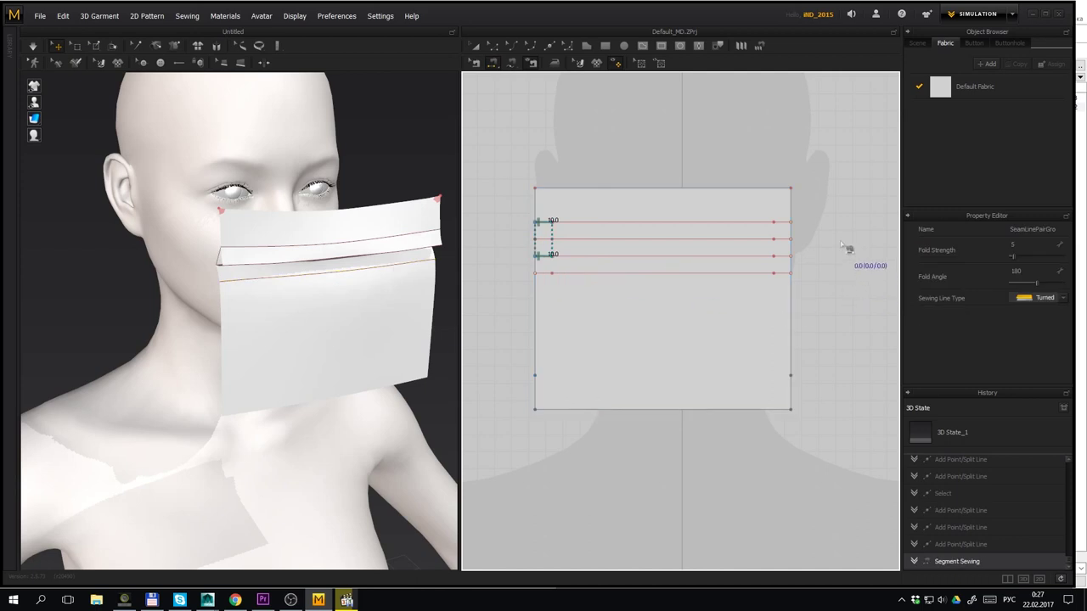
click(782, 221)
click(782, 255)
right_drag(297, 385, 389, 389)
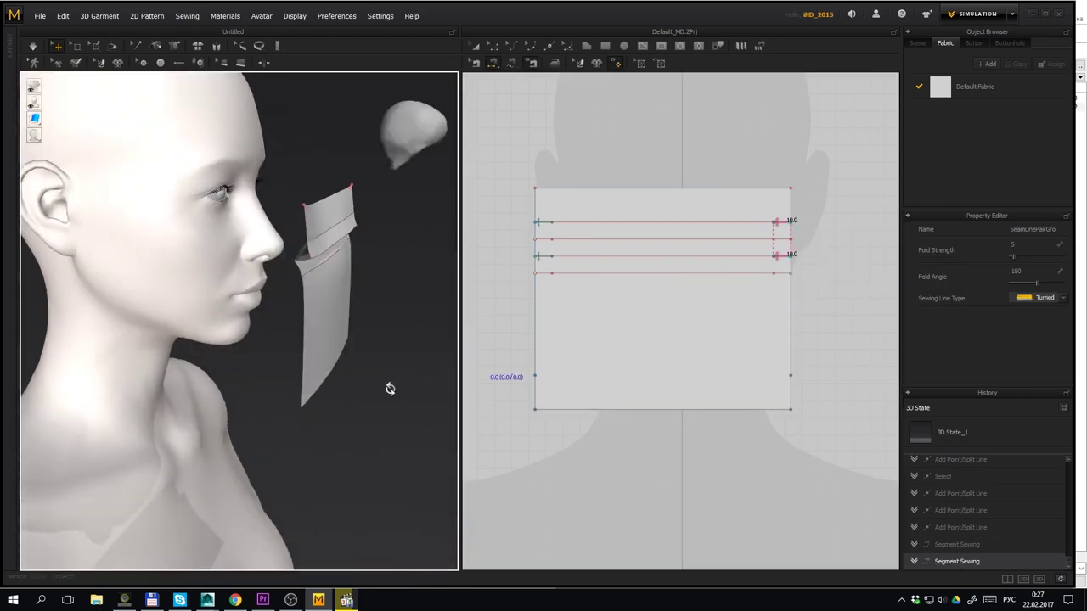
key(space)
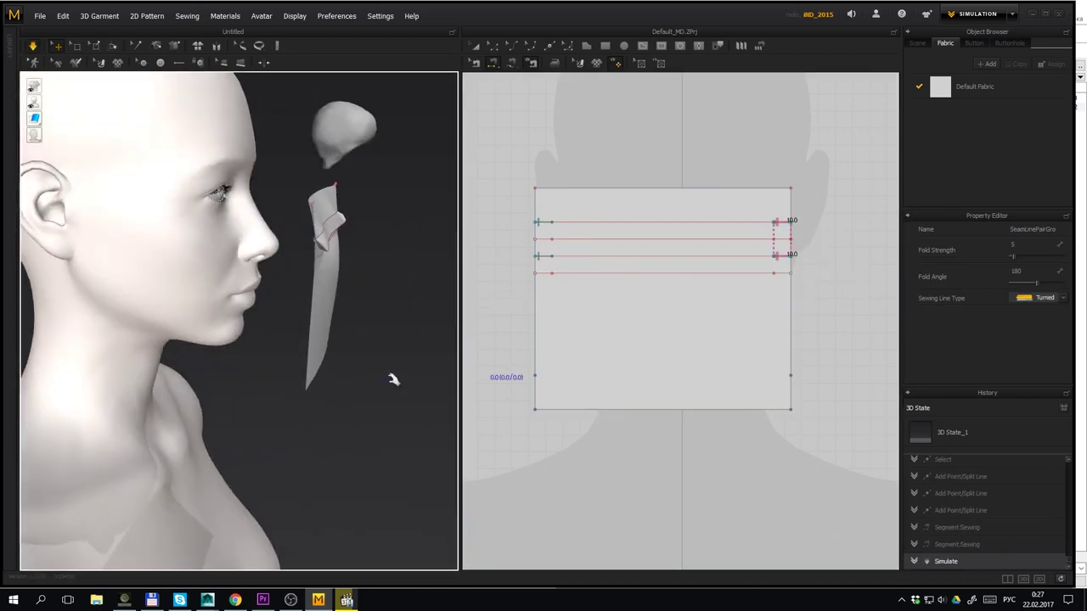
Sew the second internal line's 10 mm end segments to the fourth line's at both sides
click(545, 240)
click(544, 274)
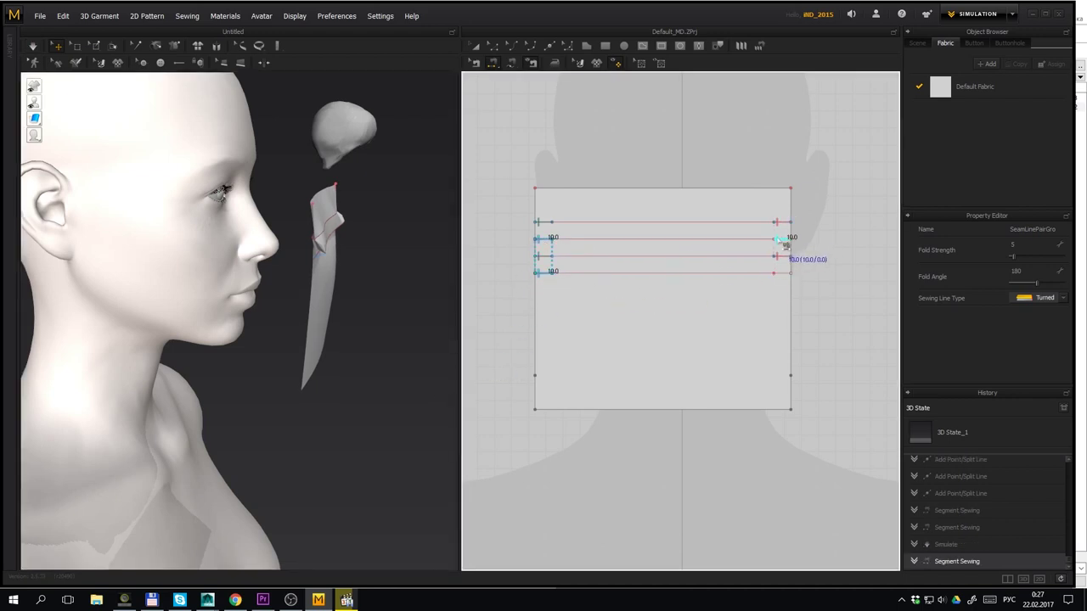
click(781, 242)
click(782, 270)
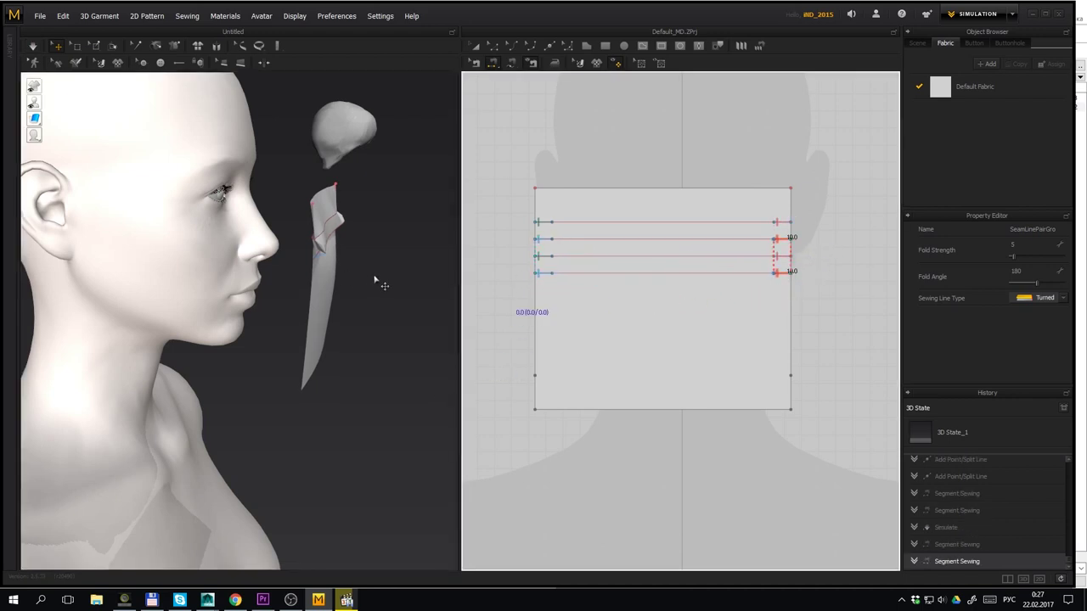
Sew the left edge's third-to-fourth and first-to-second line segments each to the segment between the second and third lines
scroll(374, 280, up, 4)
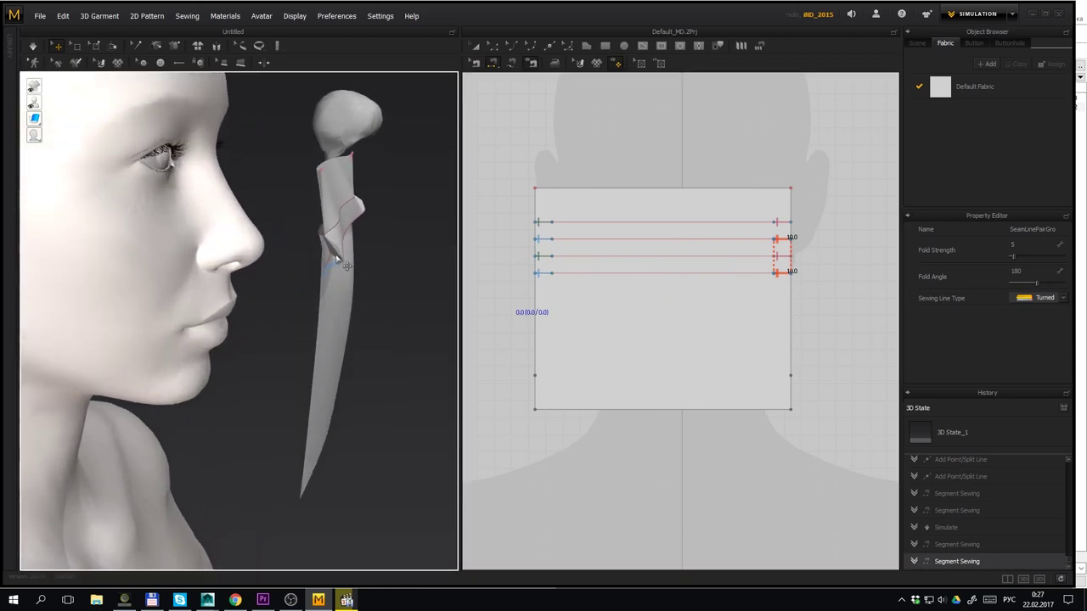
click(535, 264)
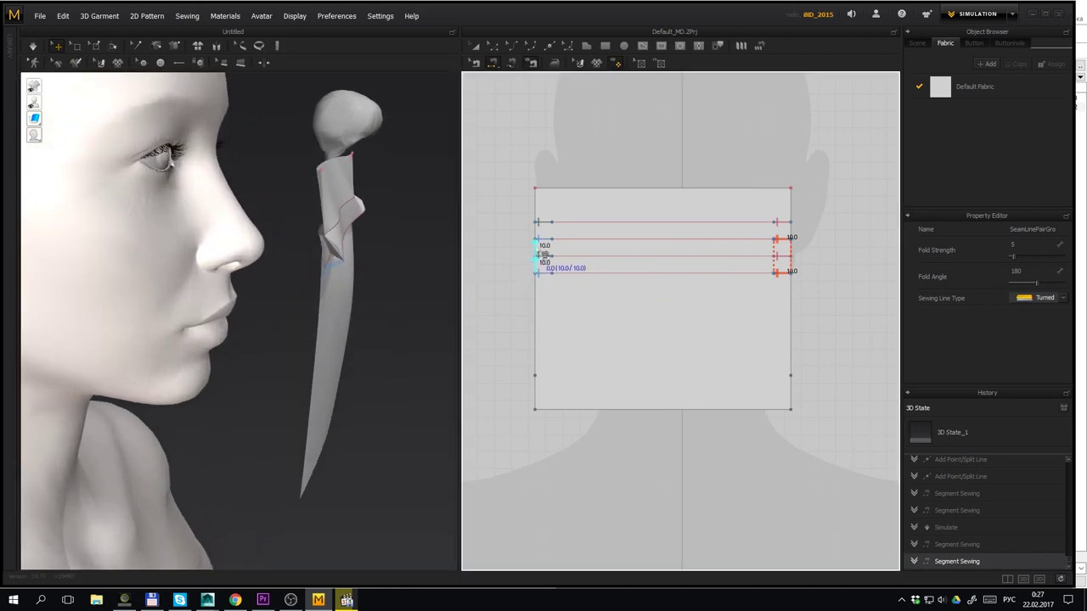
click(536, 244)
click(535, 229)
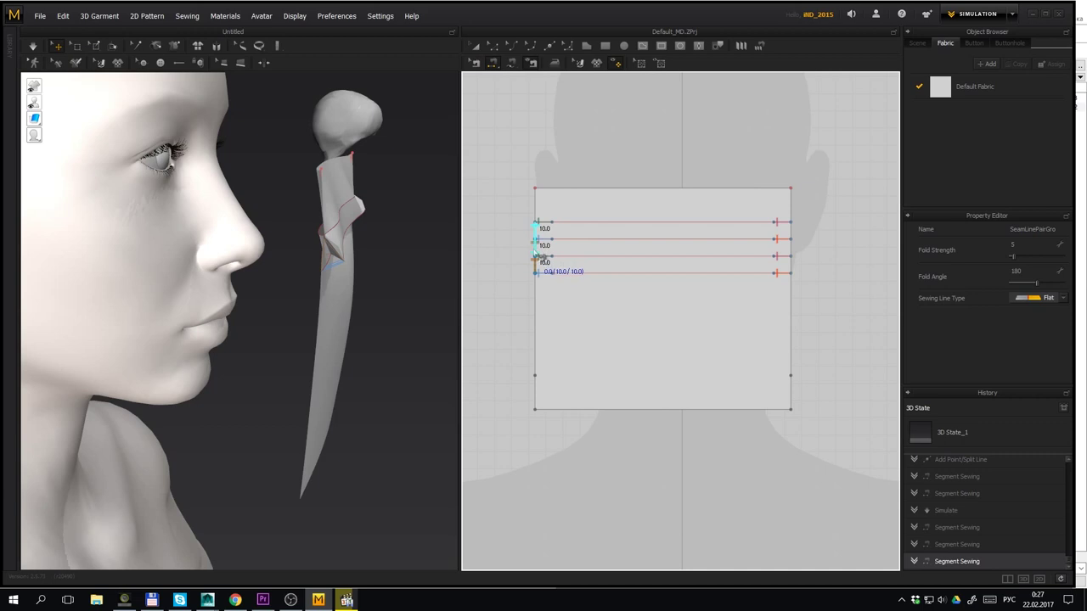
click(536, 250)
Sew the right edge's first-to-second and third-to-fourth line segments each to the segment between the second and third lines
click(792, 226)
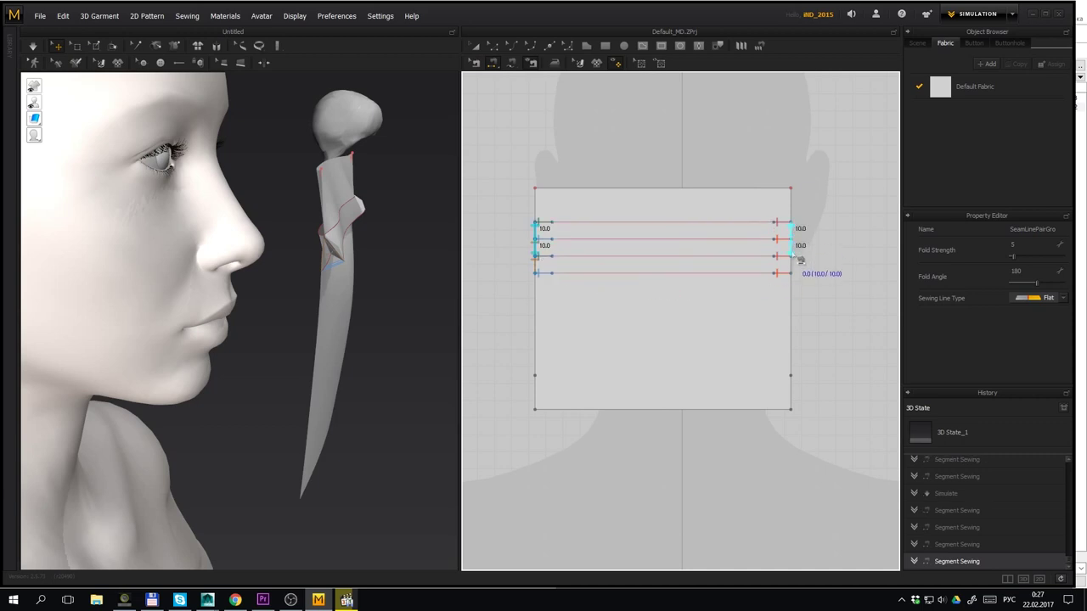
click(791, 250)
click(792, 271)
click(792, 253)
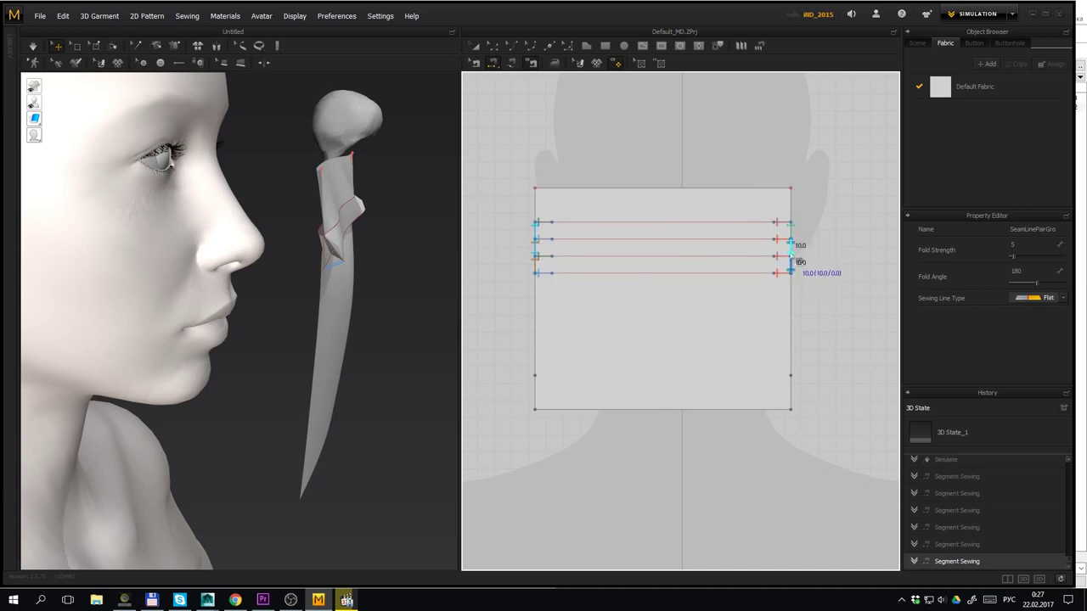
Simulate the sewn pleat and pull on the cloth near the folded side edge
key(space)
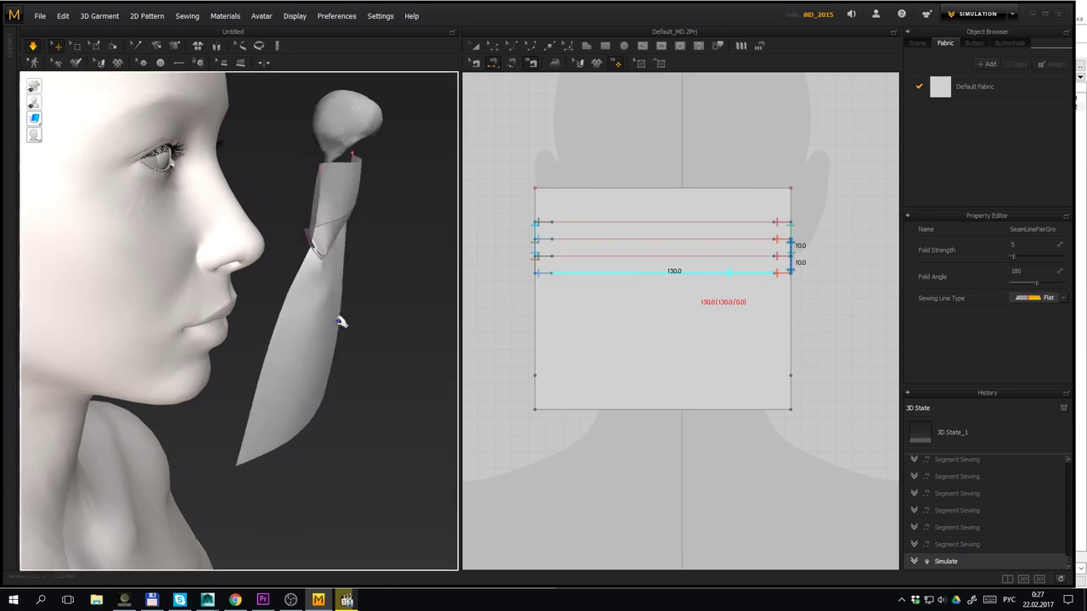
click(311, 250)
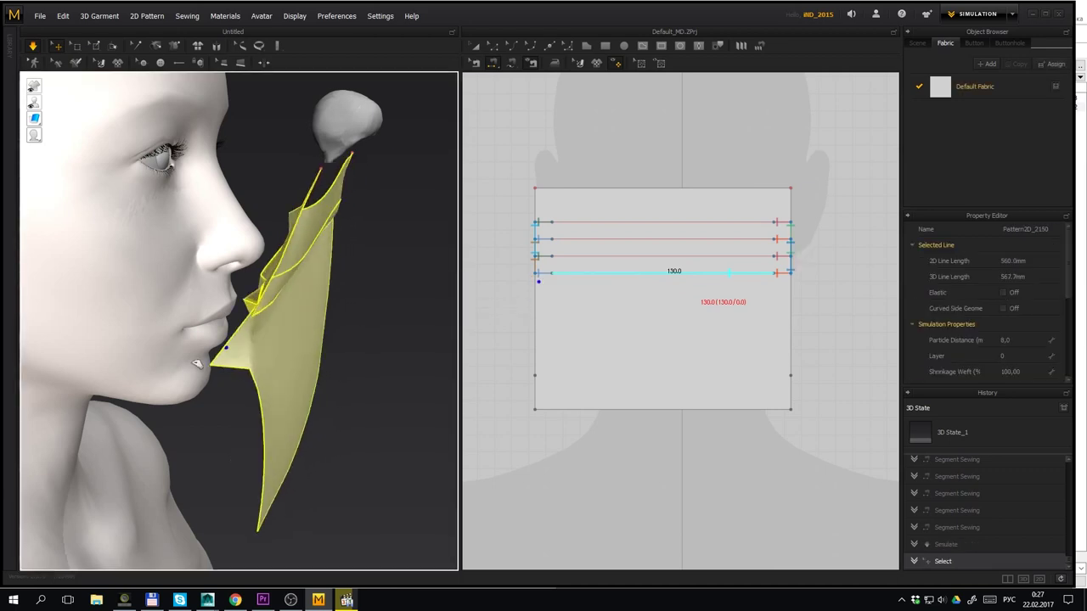
click(416, 311)
right_drag(351, 259, 400, 286)
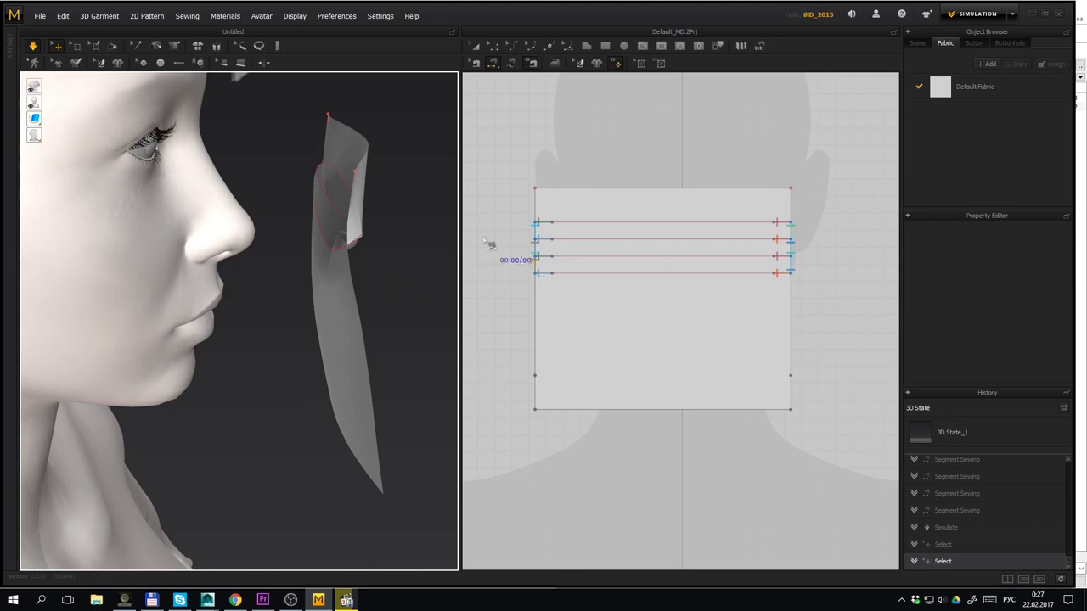
Undo the cloth selections and the last simulation, back to the last segment sewing
key(ctrl+z)
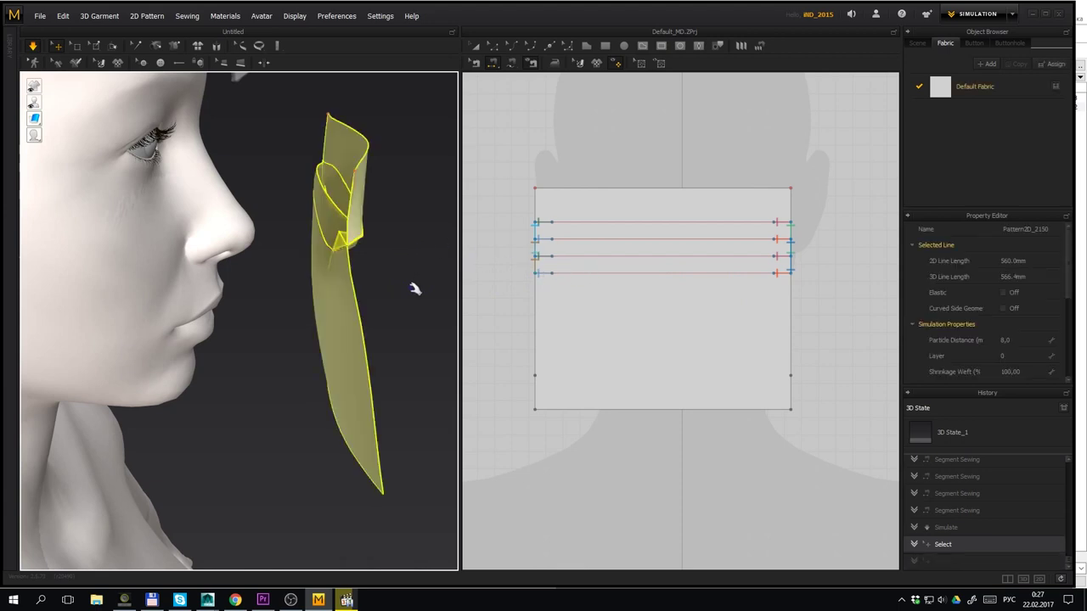
scroll(509, 301, up, 5)
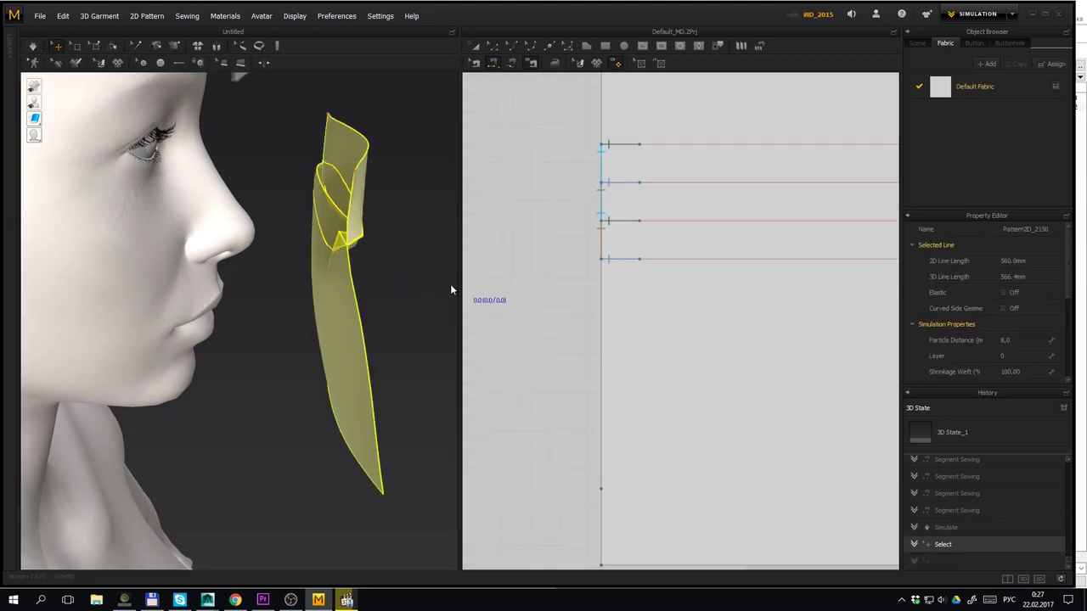
scroll(382, 300, up, 2)
key(ctrl+z)
key(ctrl+z)
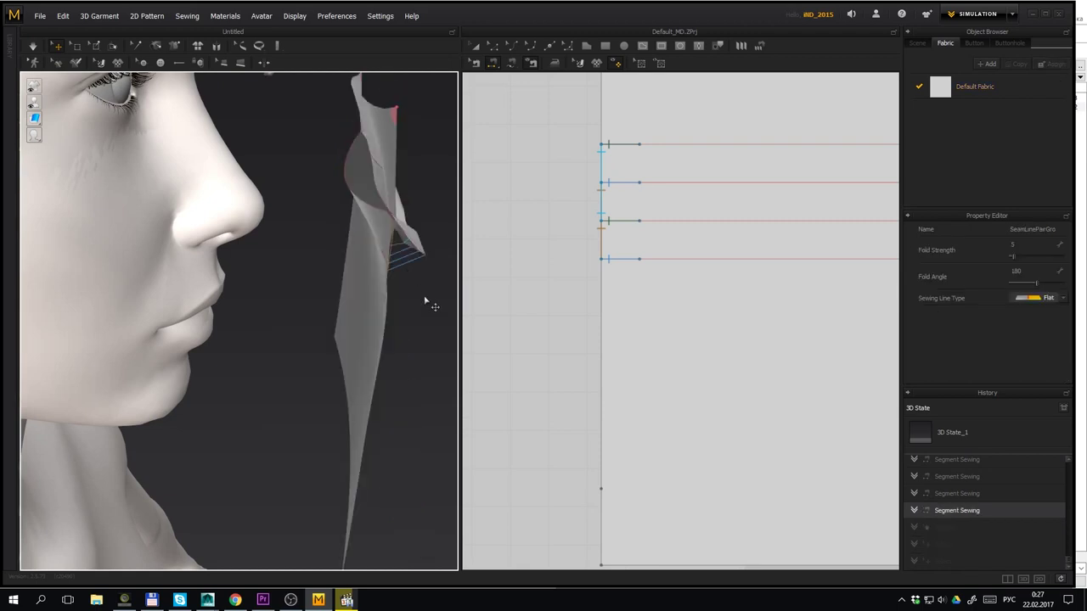
Delete both segment sewings on the left edge between the fold lines and simulate the cloth
scroll(394, 304, up, 3)
right_drag(394, 303, 377, 286)
mouse_move(384, 285)
right_down()
mouse_move(393, 281)
mouse_move(376, 299)
right_up()
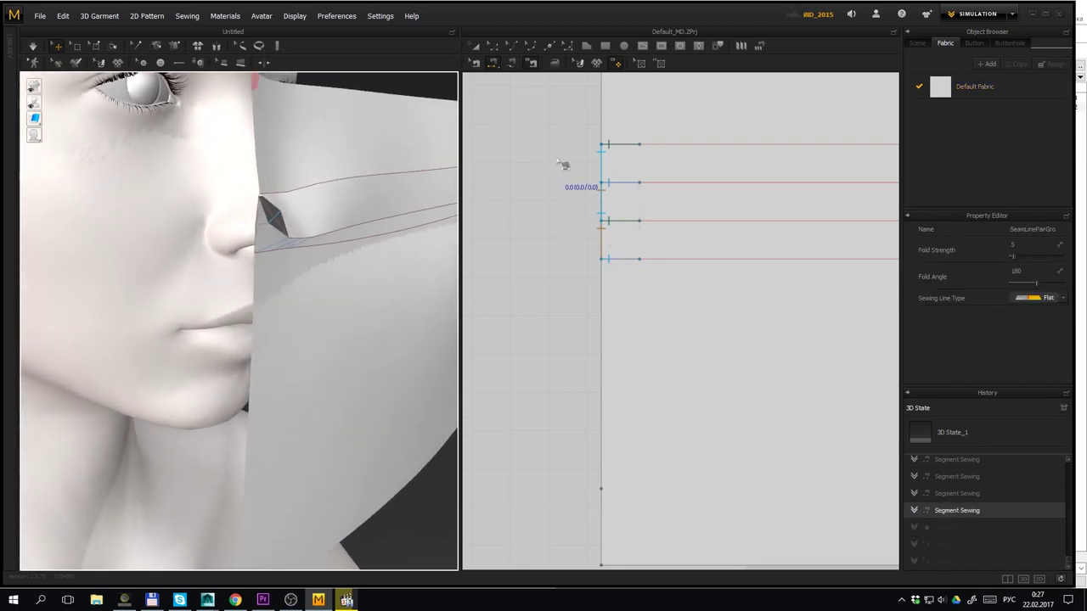
click(475, 63)
click(609, 204)
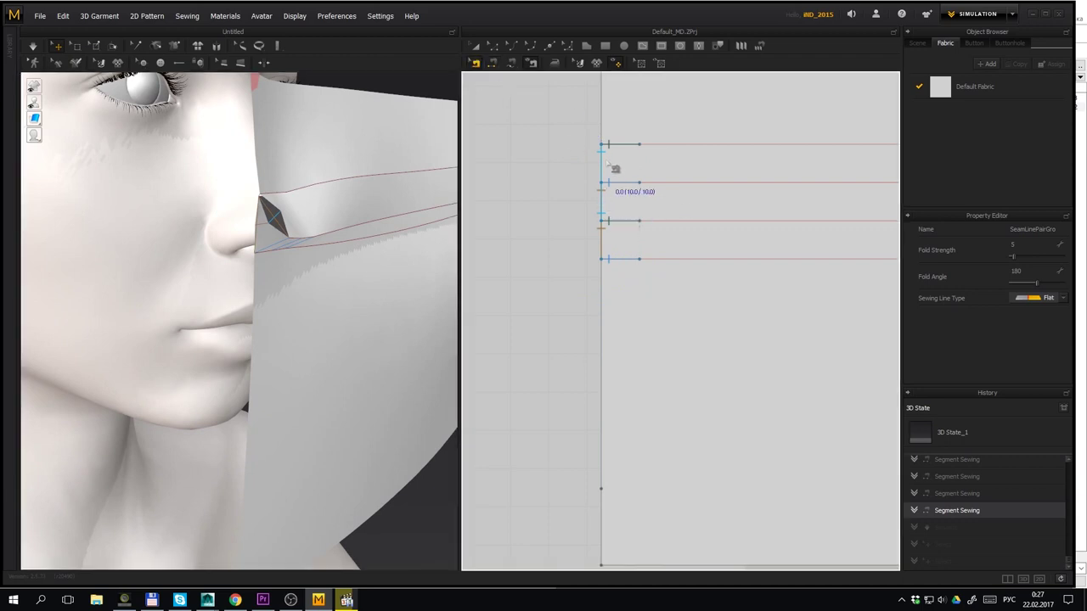
click(609, 154)
key(Delete)
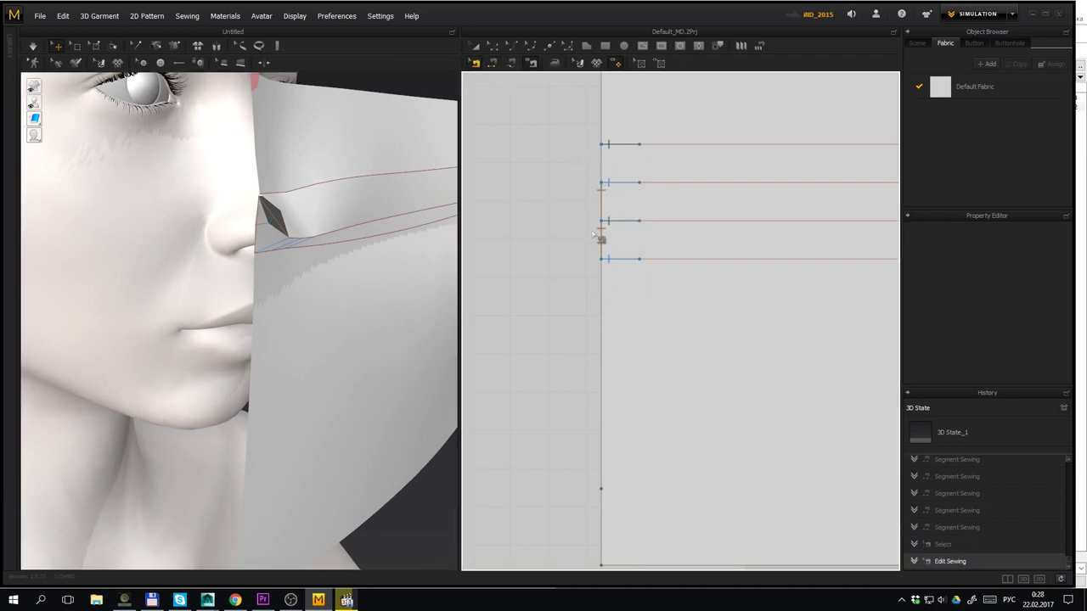
click(602, 235)
key(Delete)
key(space)
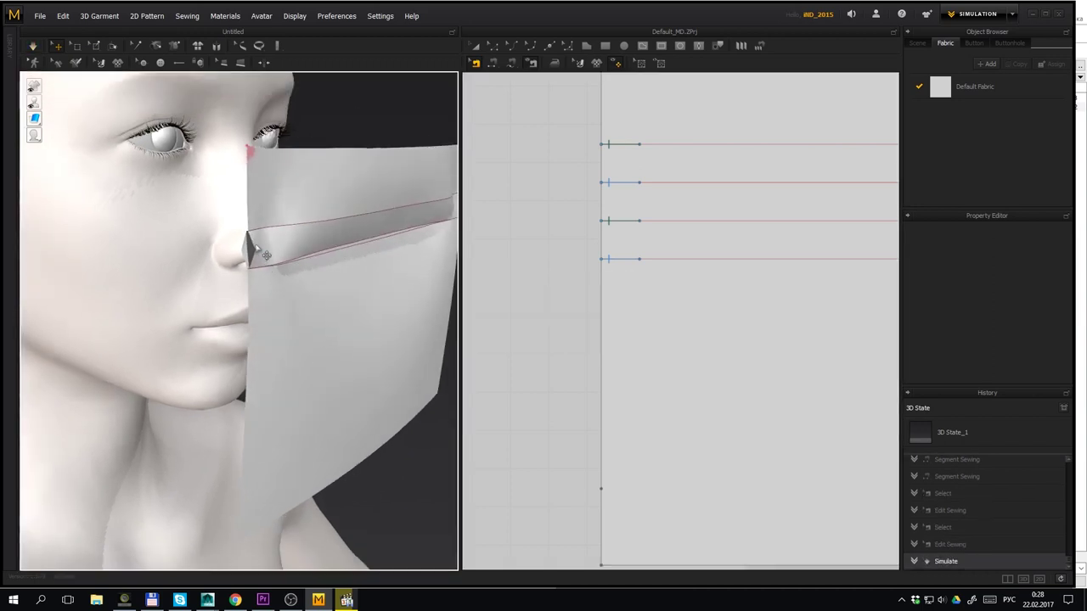
Sew the left edge's segment between the first and second lines to the one between the second and third lines, and simulate
click(266, 255)
scroll(371, 255, up, 3)
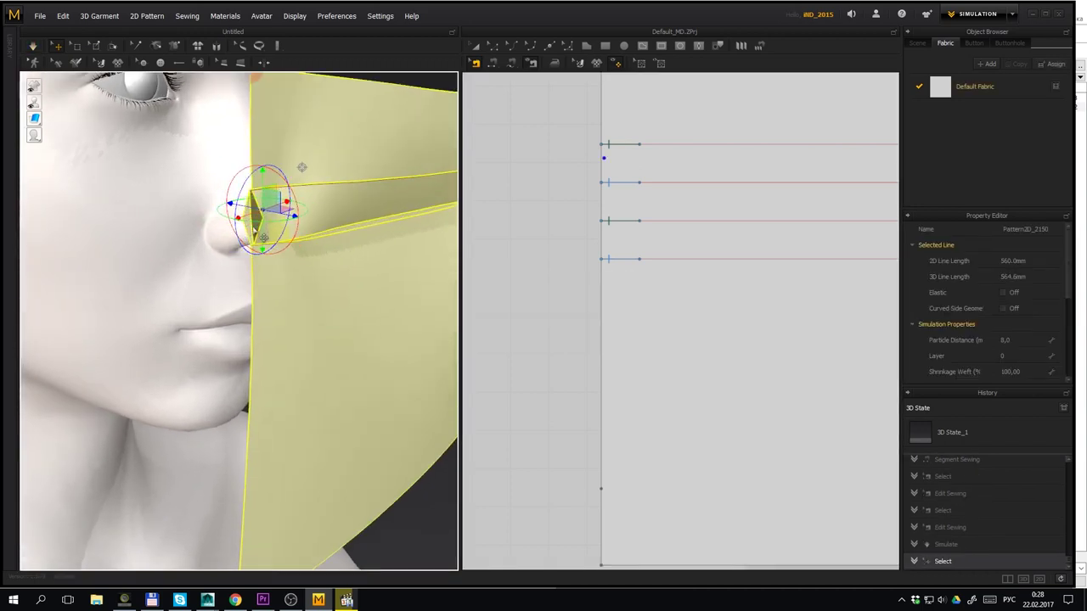
click(255, 229)
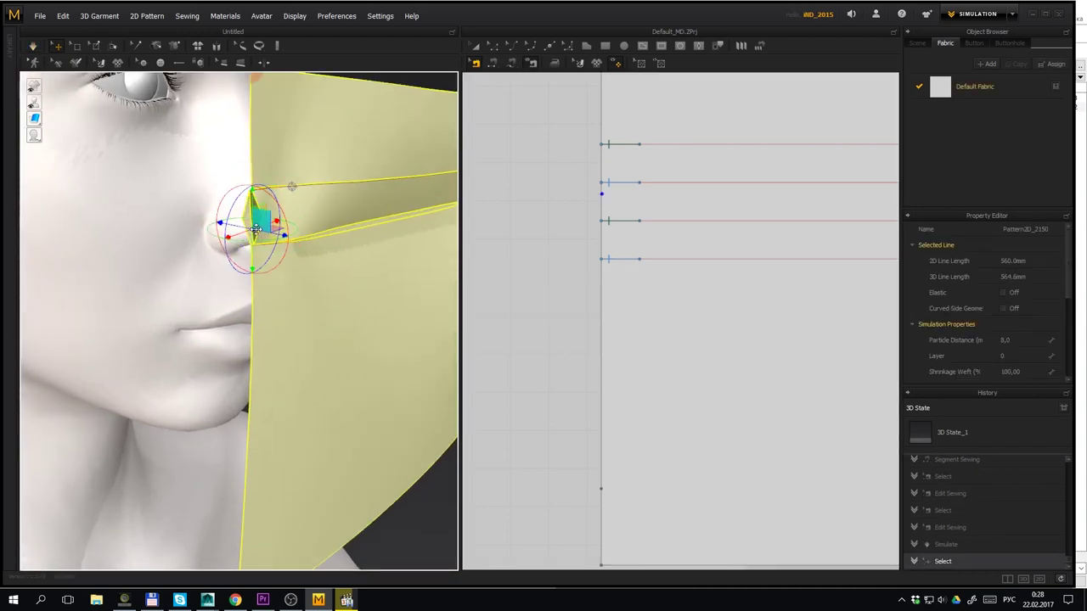
click(496, 65)
click(602, 161)
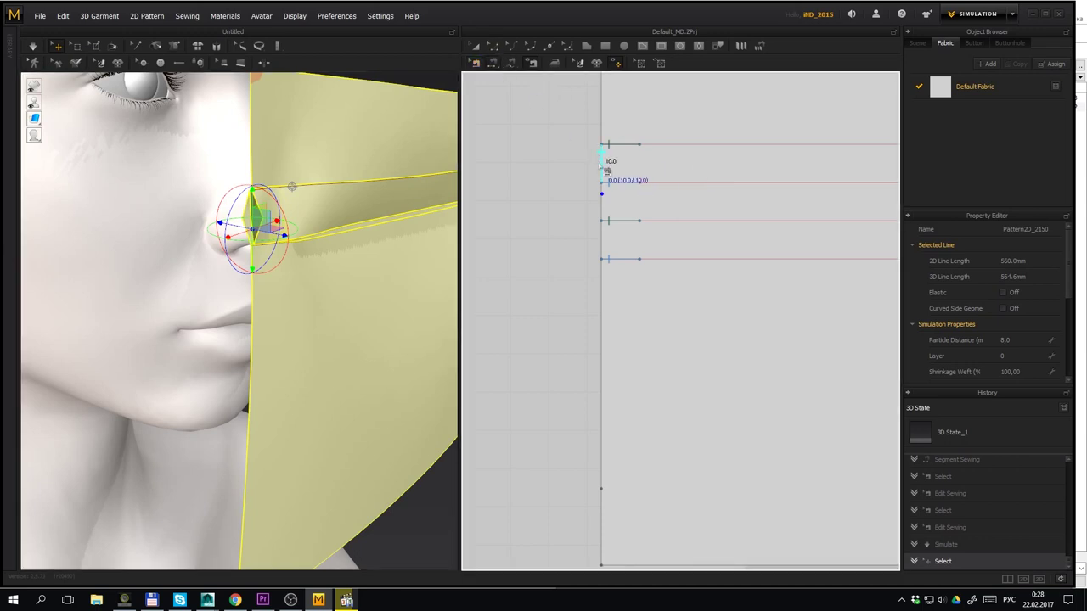
click(602, 212)
key(space)
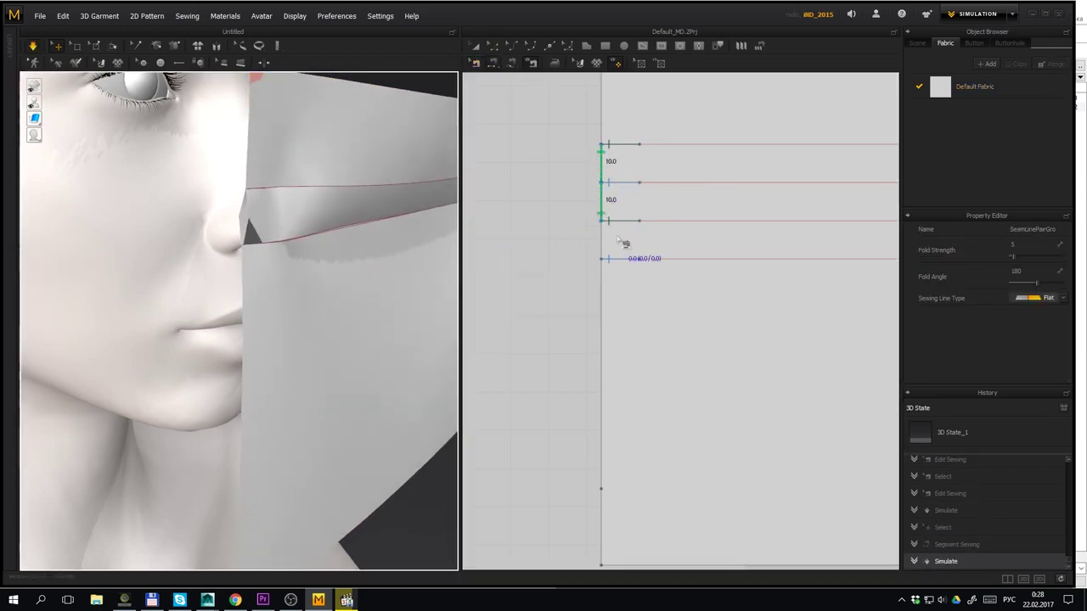
Sew the left edge's second-to-third segment to its third-to-fourth segment, simulate and pull on the cloth
click(601, 201)
click(601, 239)
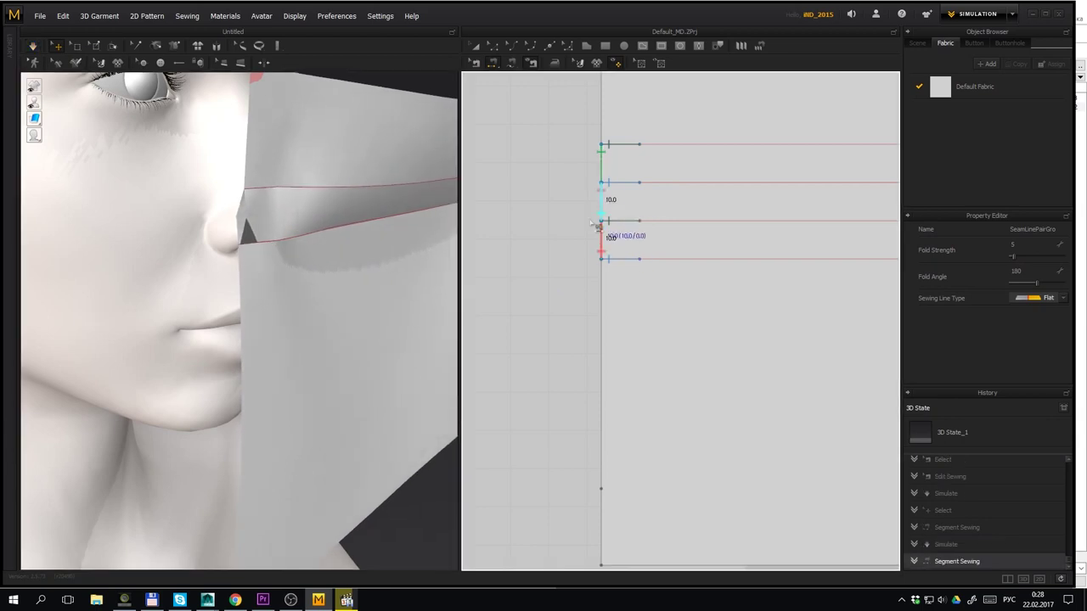
key(space)
scroll(332, 265, down, 4)
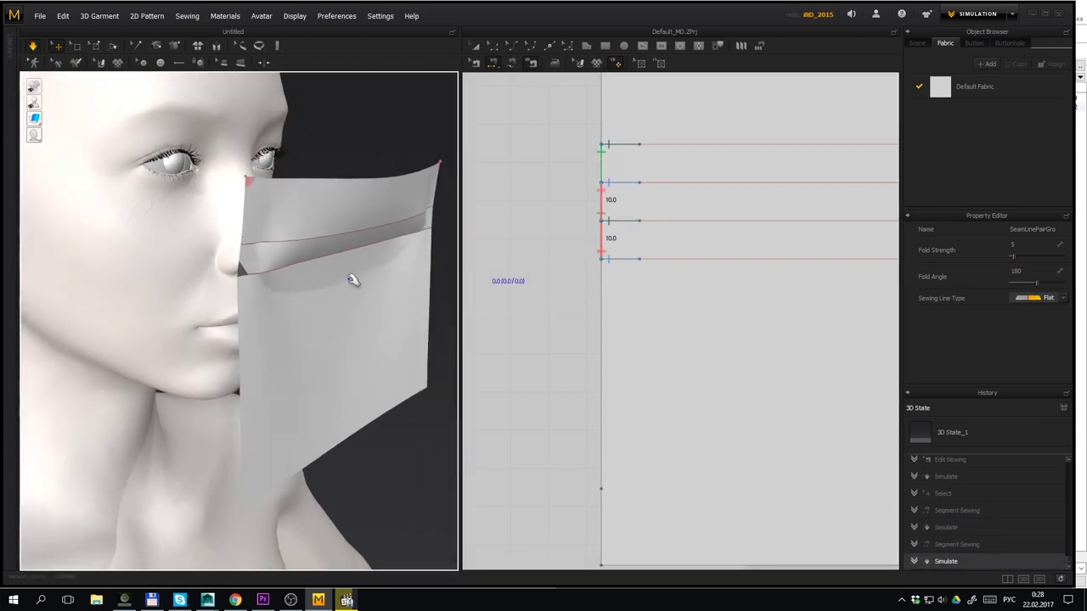
drag(351, 279, 287, 226)
click(413, 424)
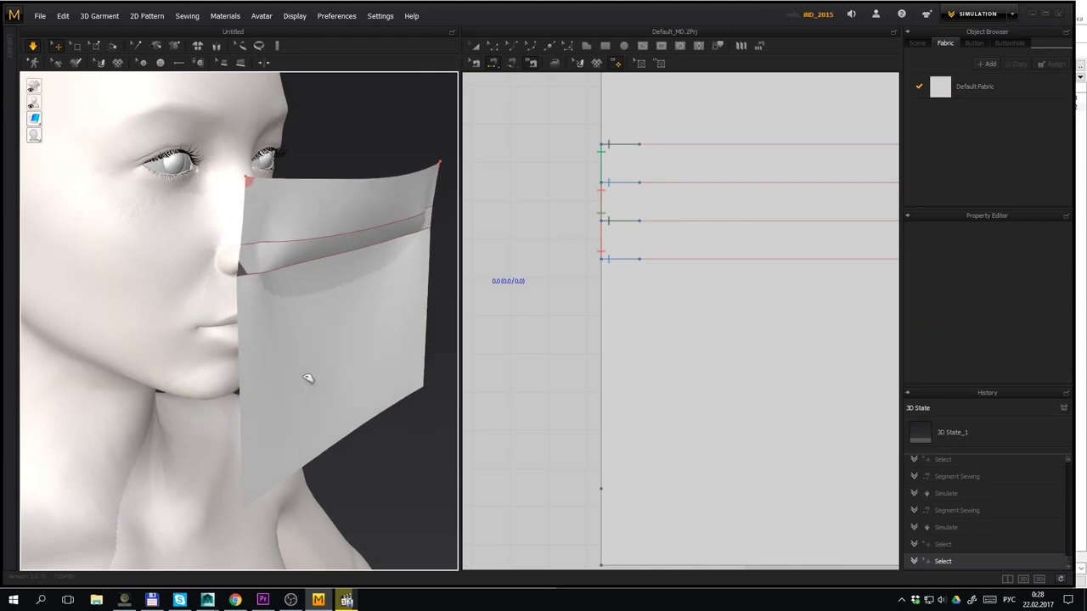
Set the cloth pattern's particle distance to 5 mm and simulate it at the finer resolution
right_drag(310, 376, 394, 330)
scroll(374, 296, up, 2)
scroll(705, 281, down, 3)
middle_drag(576, 290, 502, 266)
click(475, 46)
click(657, 294)
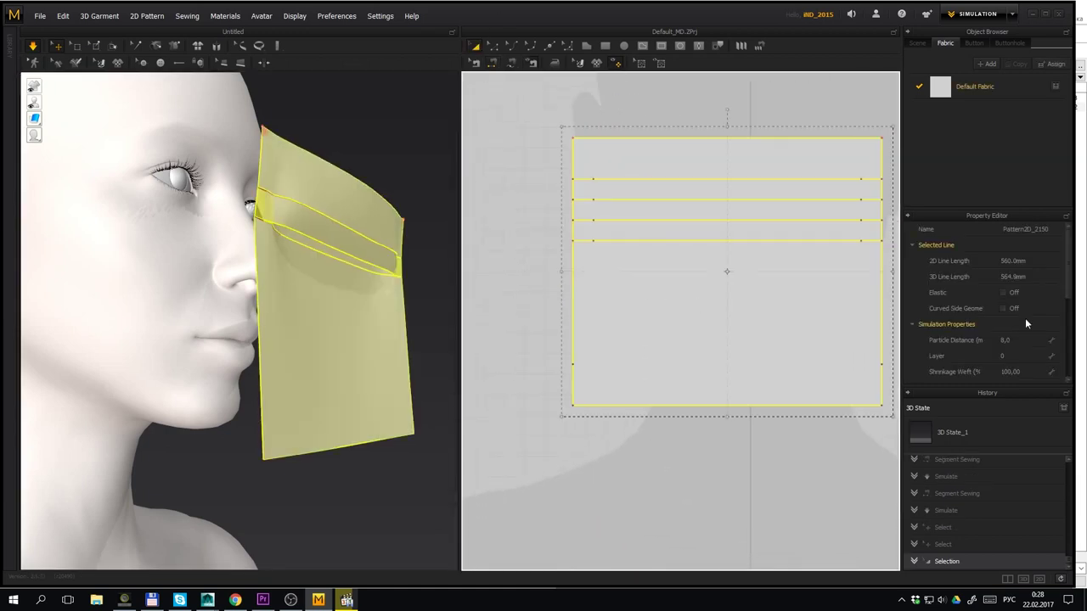
click(1009, 341)
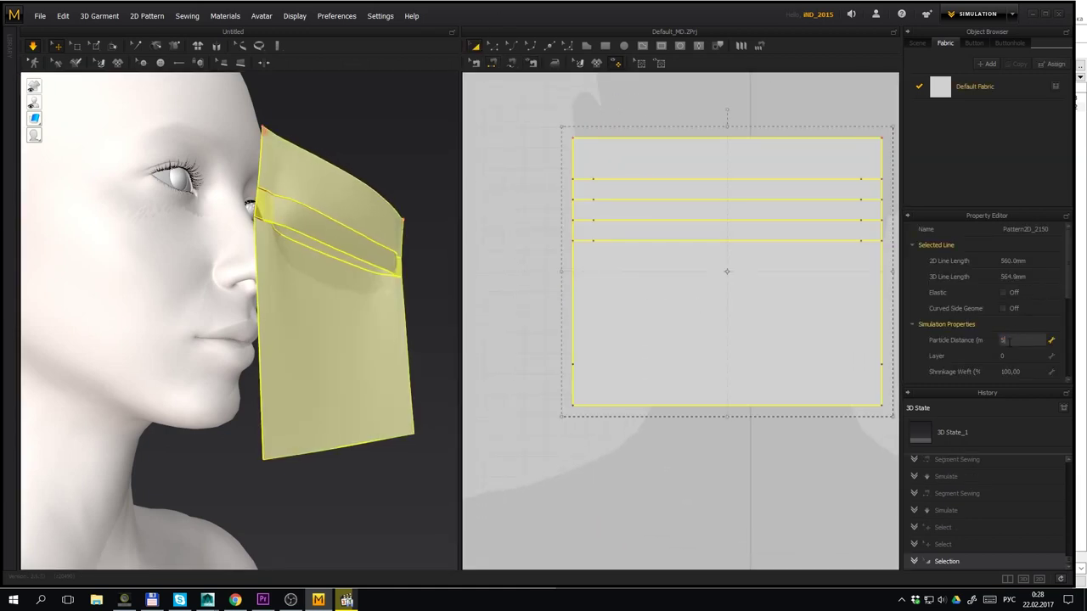
text(5)
key(Return)
key(space)
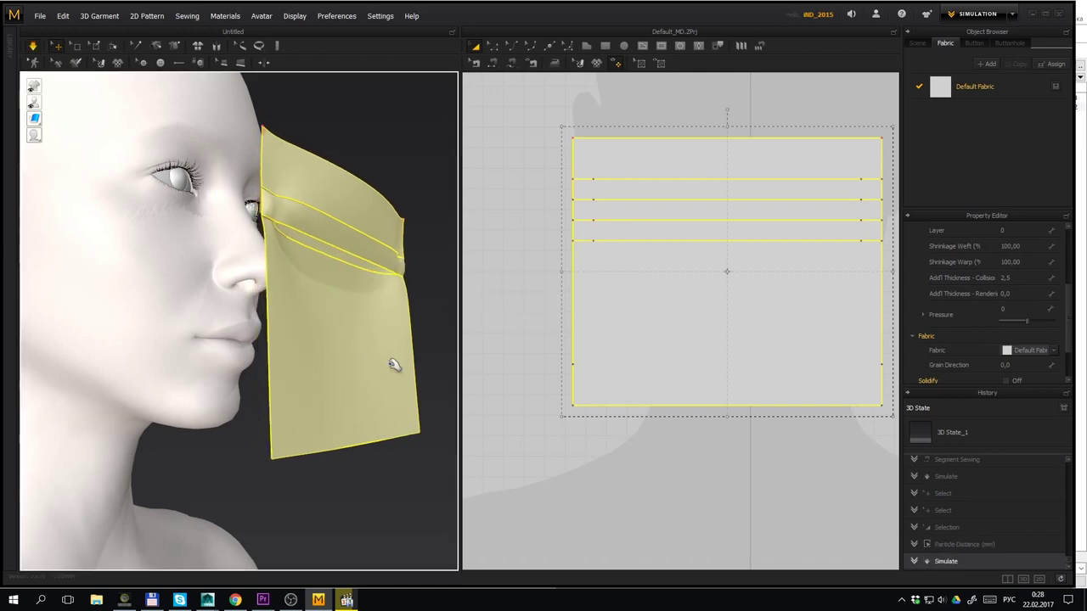
click(436, 313)
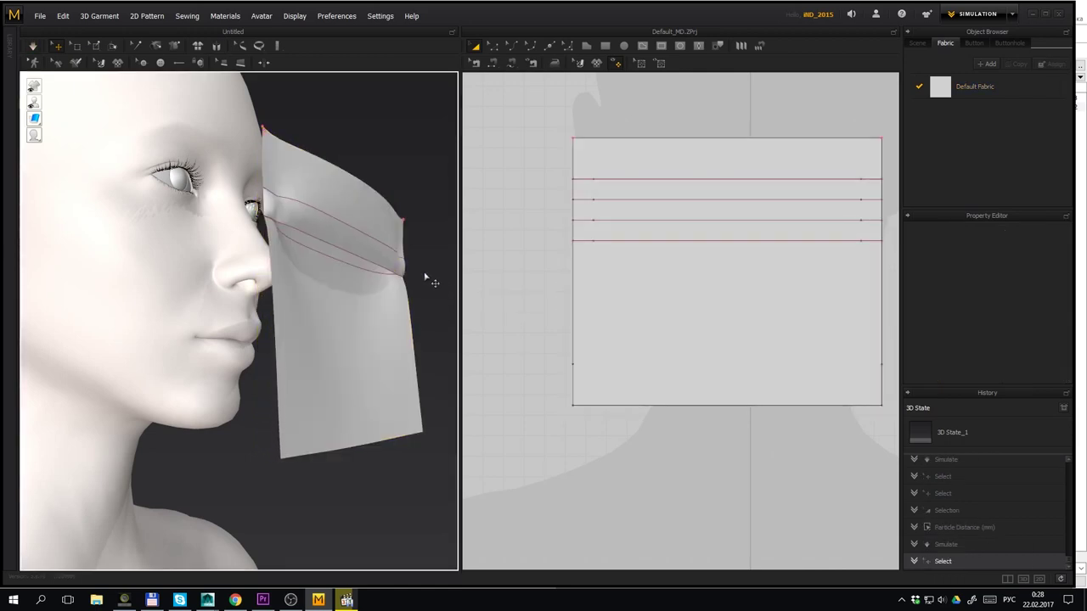
Split both side edges of the pattern 10 mm below the fourth fold line
right_drag(344, 242, 299, 274)
click(582, 286)
click(553, 207)
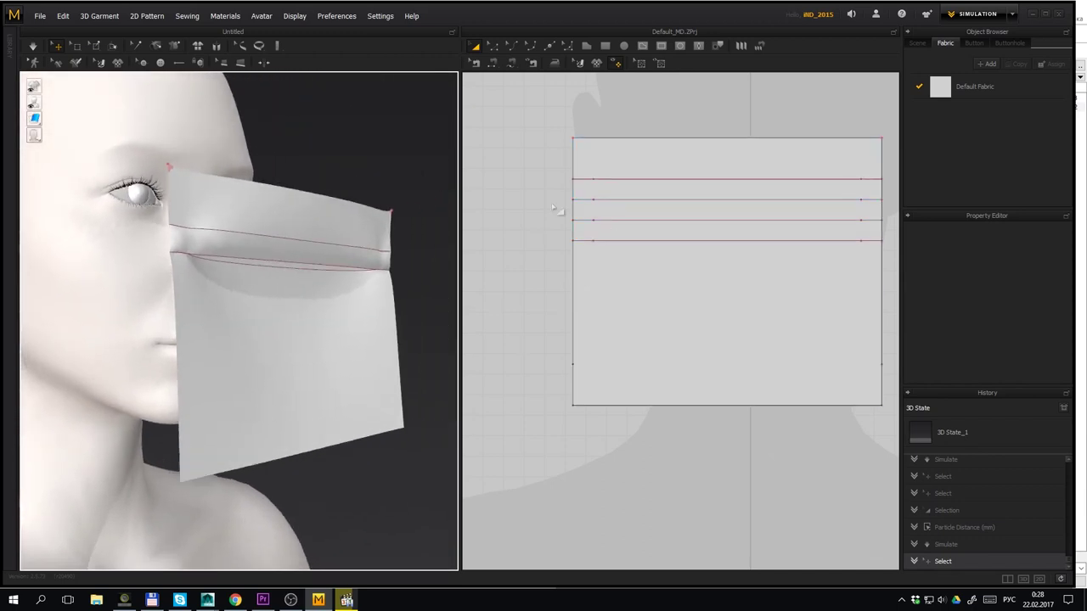
click(551, 46)
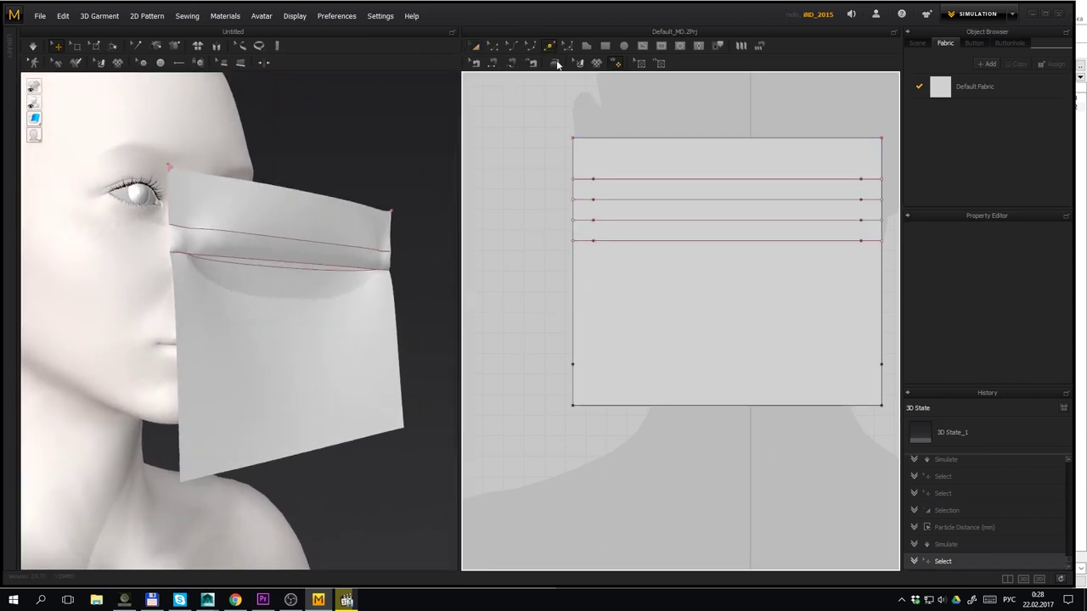
right_click(578, 275)
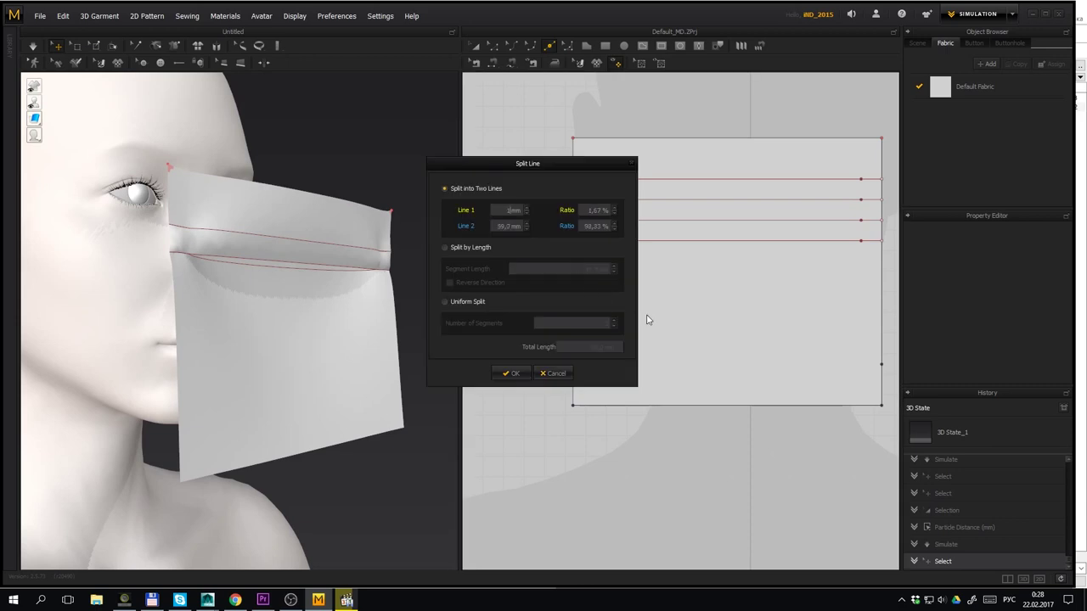
key(Return)
right_click(883, 270)
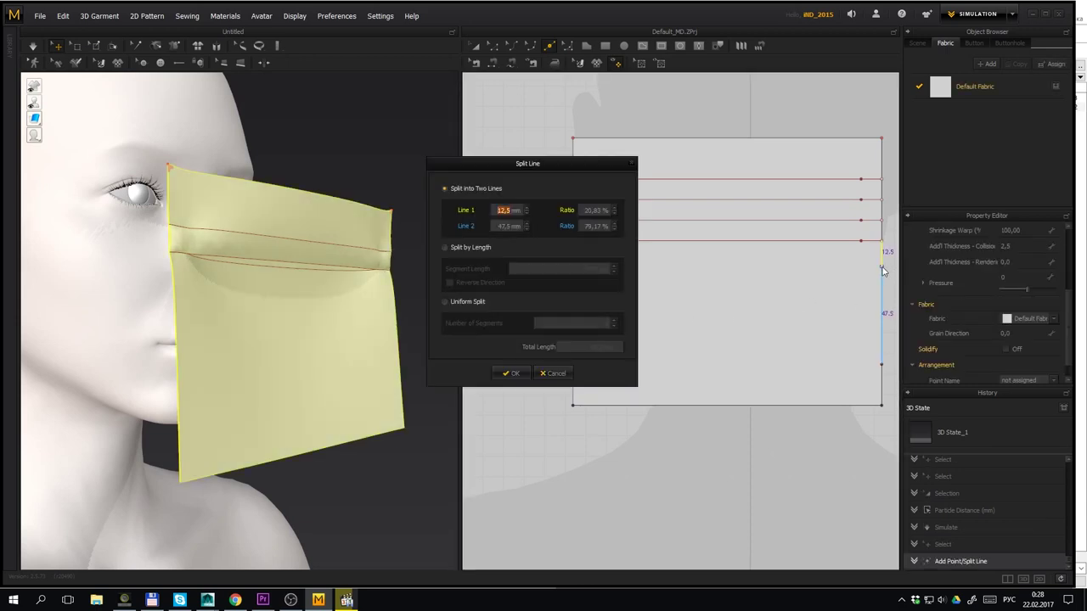
text(10)
key(Return)
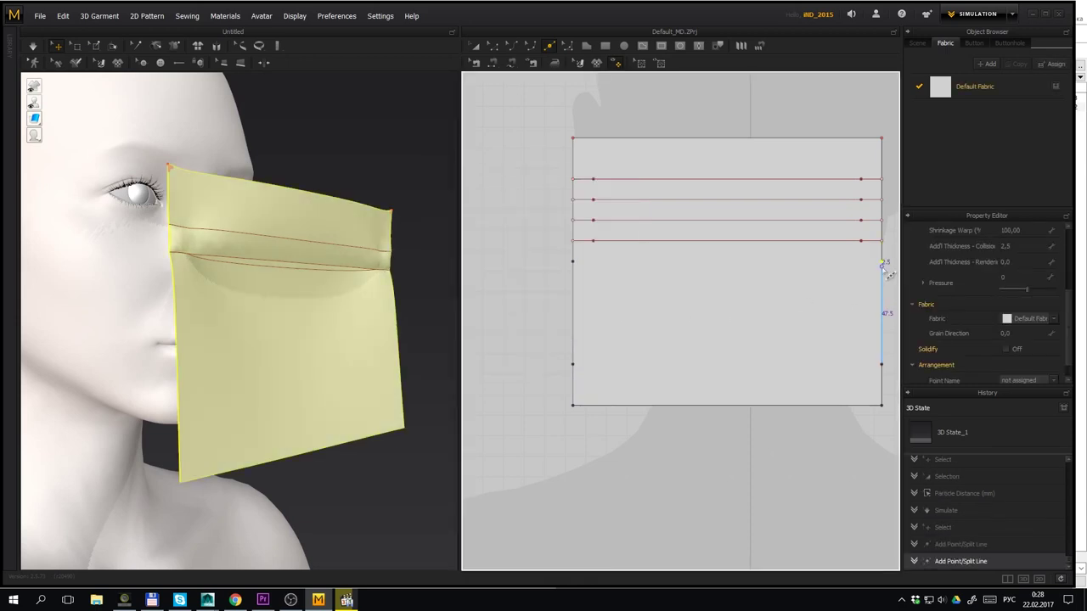
Split both side edges again 10 mm below the newly added points
right_click(573, 265)
text(10)
key(Return)
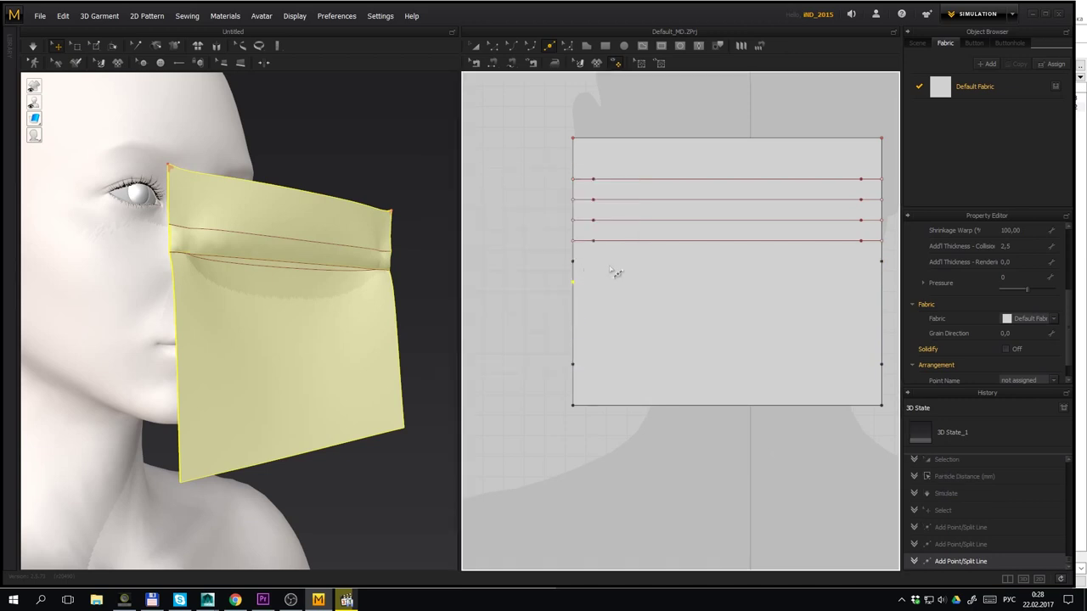
right_click(881, 286)
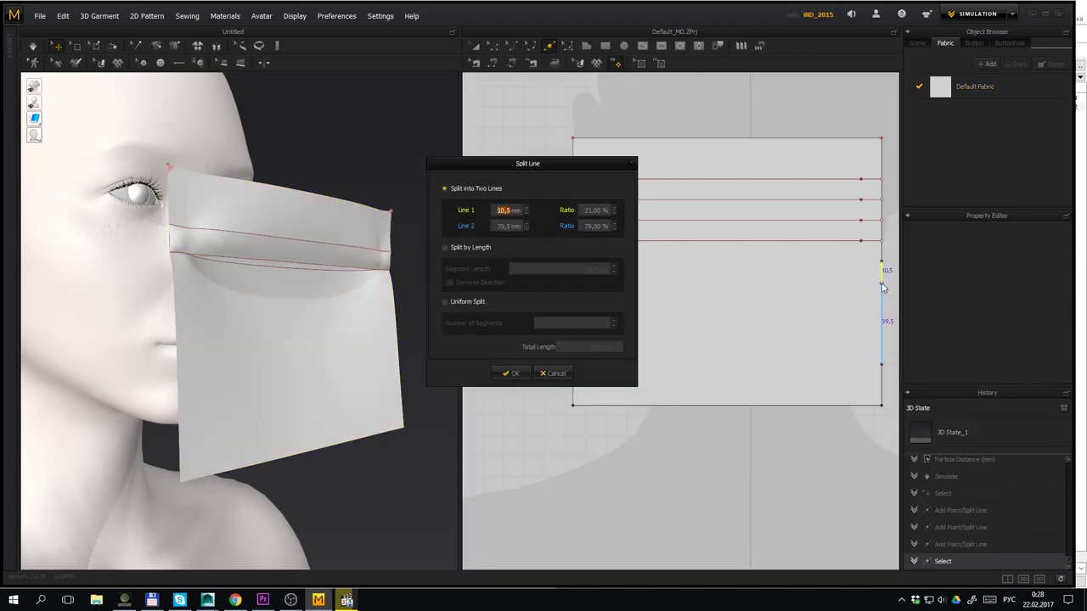
text(10)
key(Return)
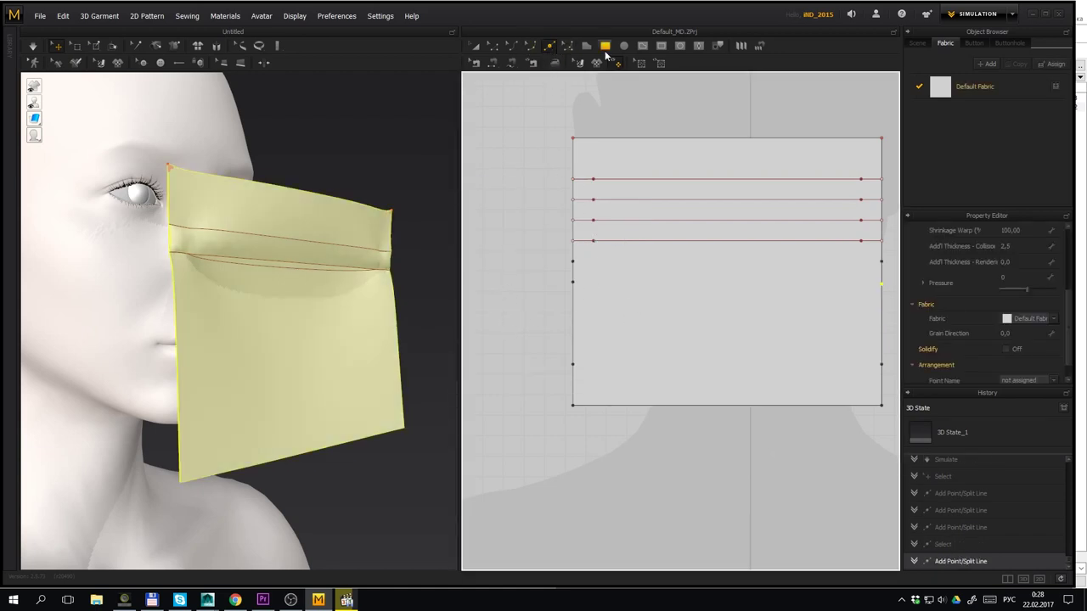
Draw the fifth and sixth internal lines across the pattern between the matching new side-edge points
click(573, 264)
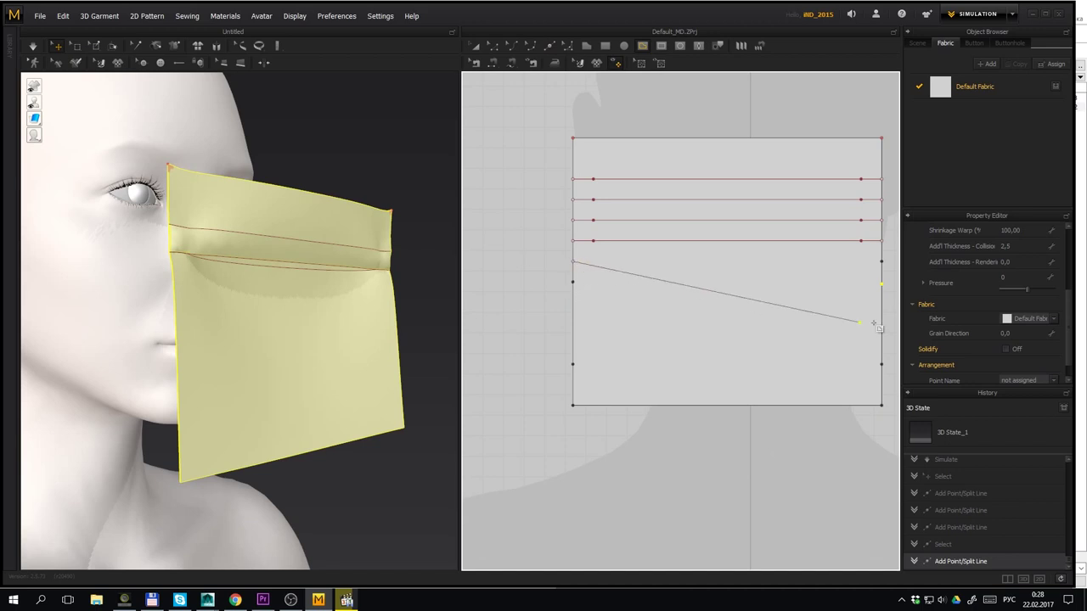
click(853, 268)
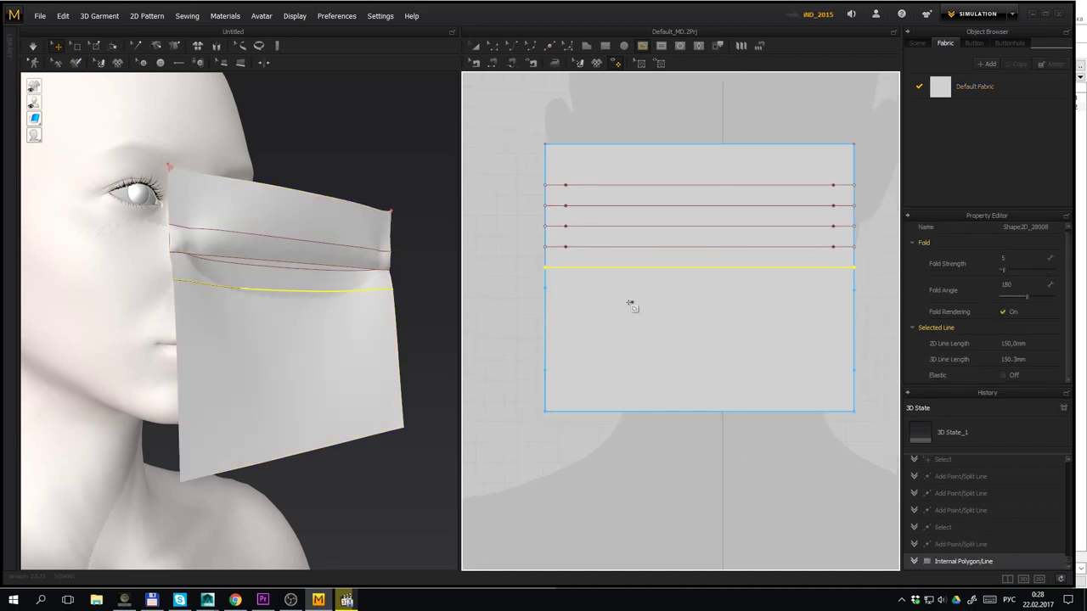
click(545, 289)
click(853, 290)
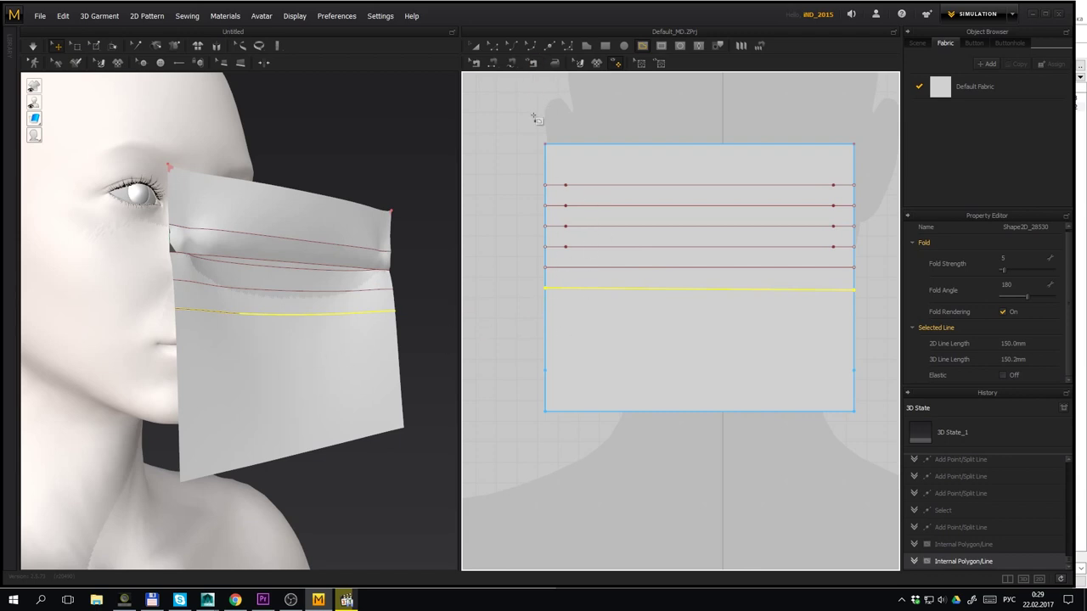
Split both side edges 10 mm below the sixth line and draw a seventh internal line between the new points
right_click(545, 306)
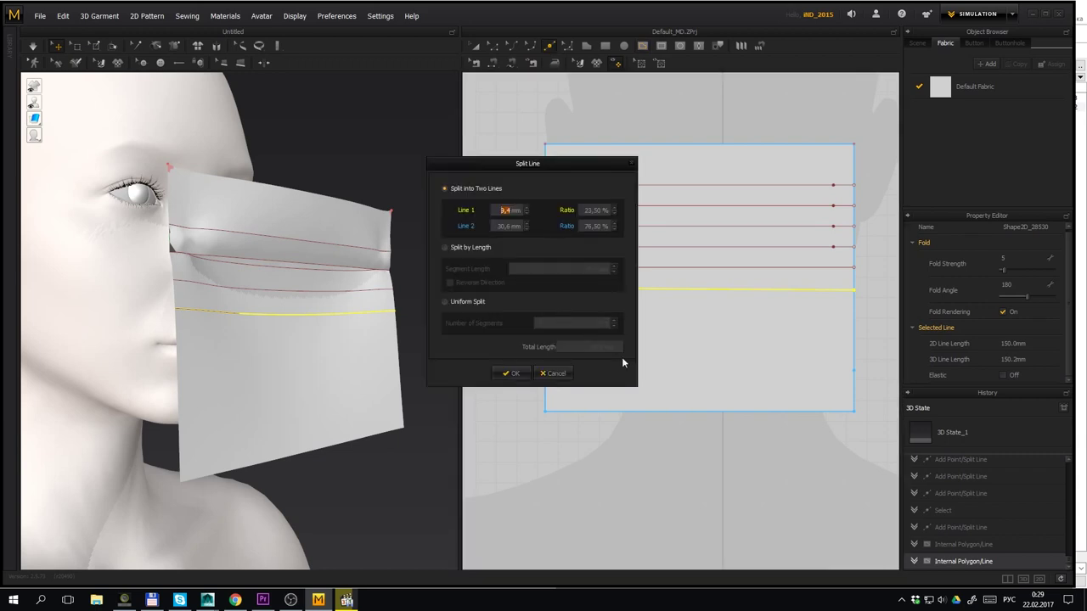
key(Return)
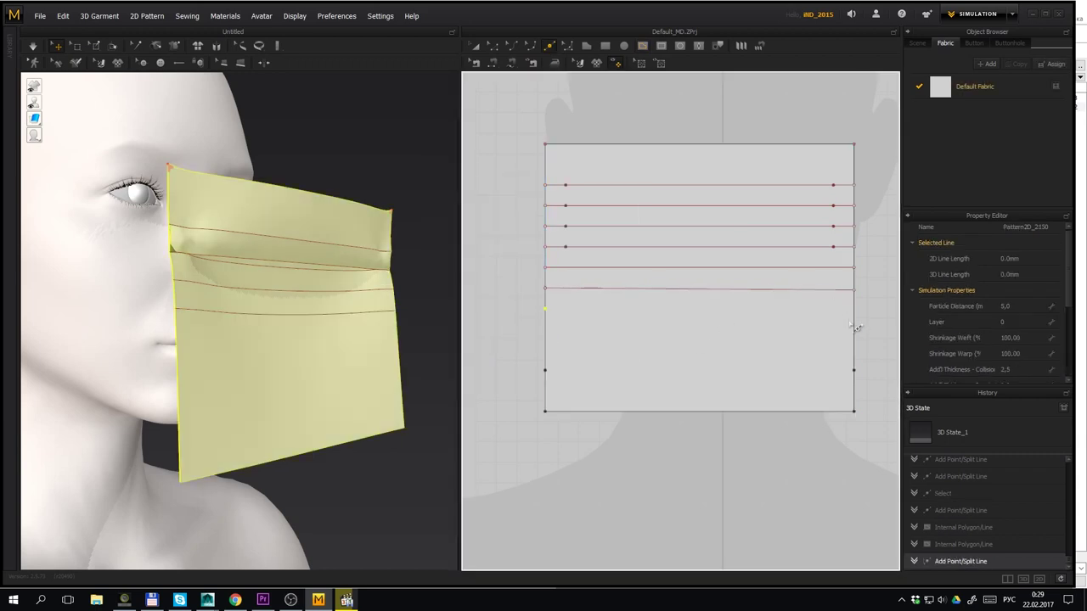
right_click(855, 316)
text(10mm)
key(Return)
click(545, 309)
click(854, 310)
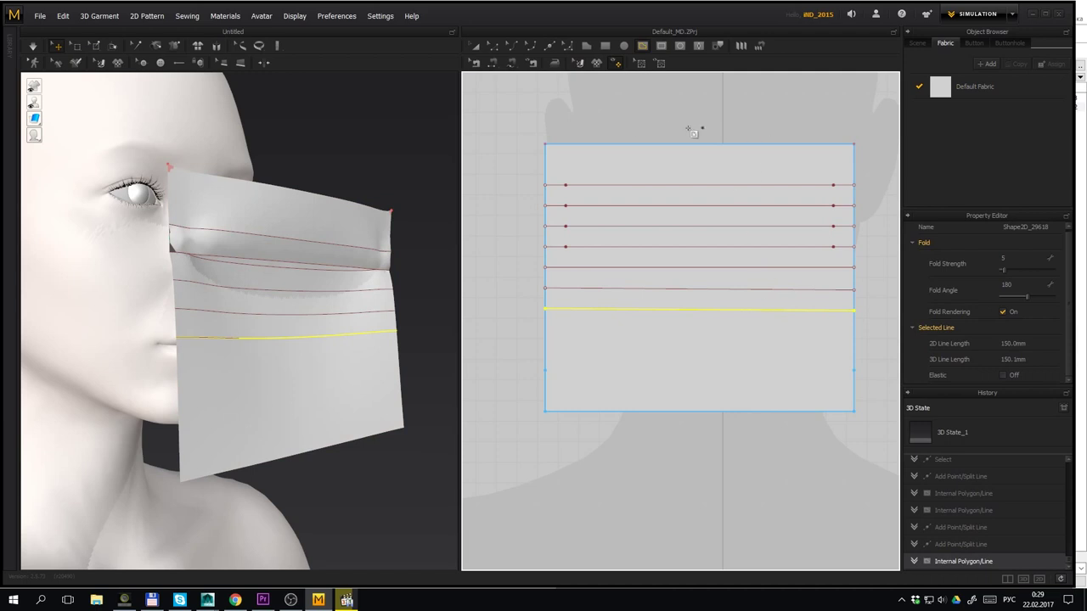
Add a point 10 mm from the left end of the fifth, sixth and seventh internal lines
click(549, 45)
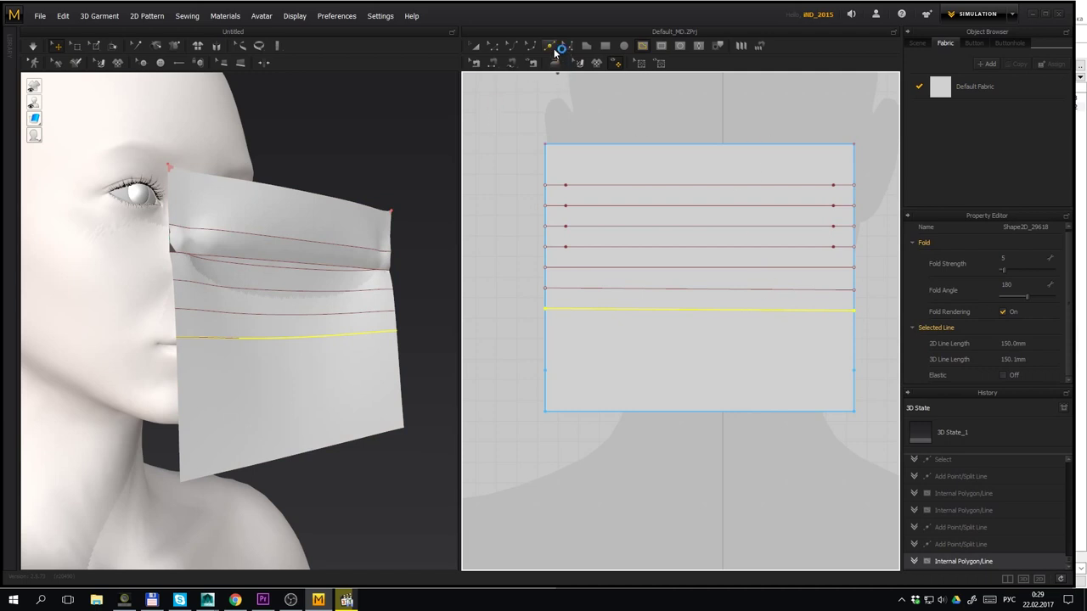
click(570, 268)
text(10)
key(Return)
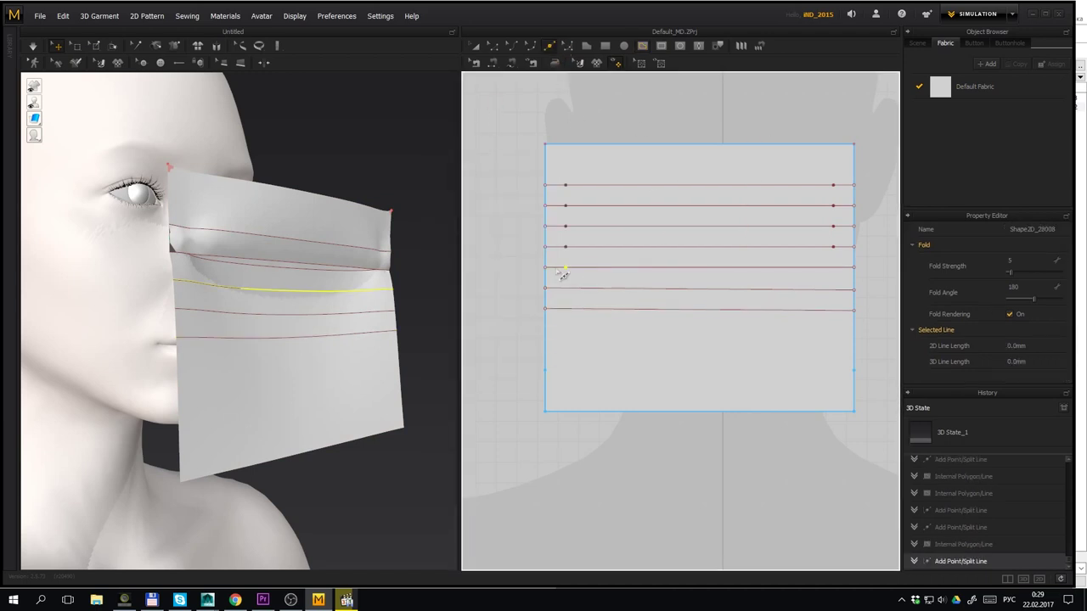
click(576, 290)
text(10mm)
key(Return)
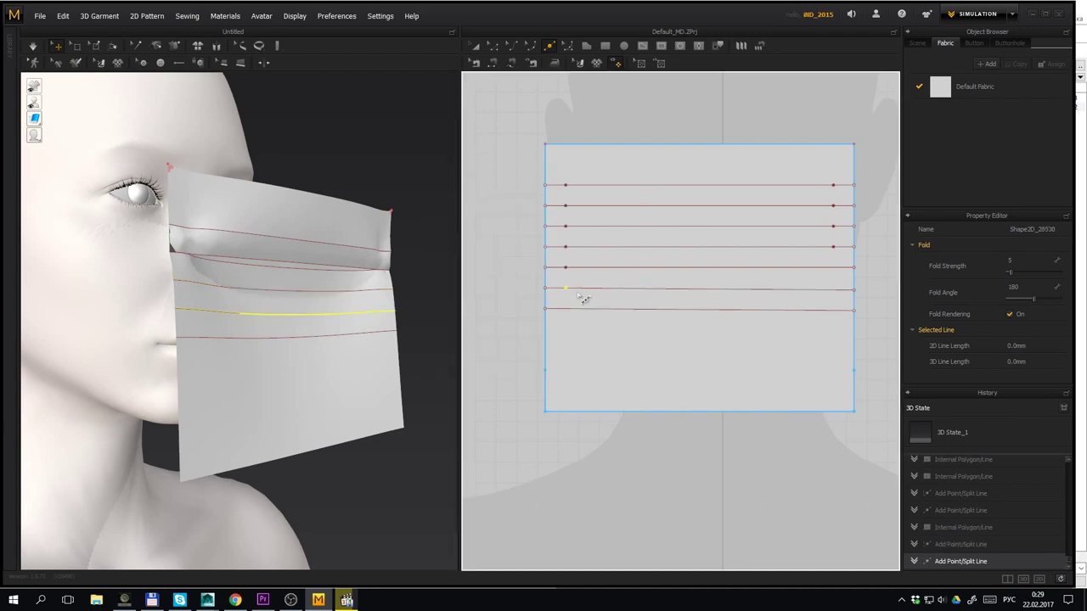
click(570, 309)
text(10)
key(Return)
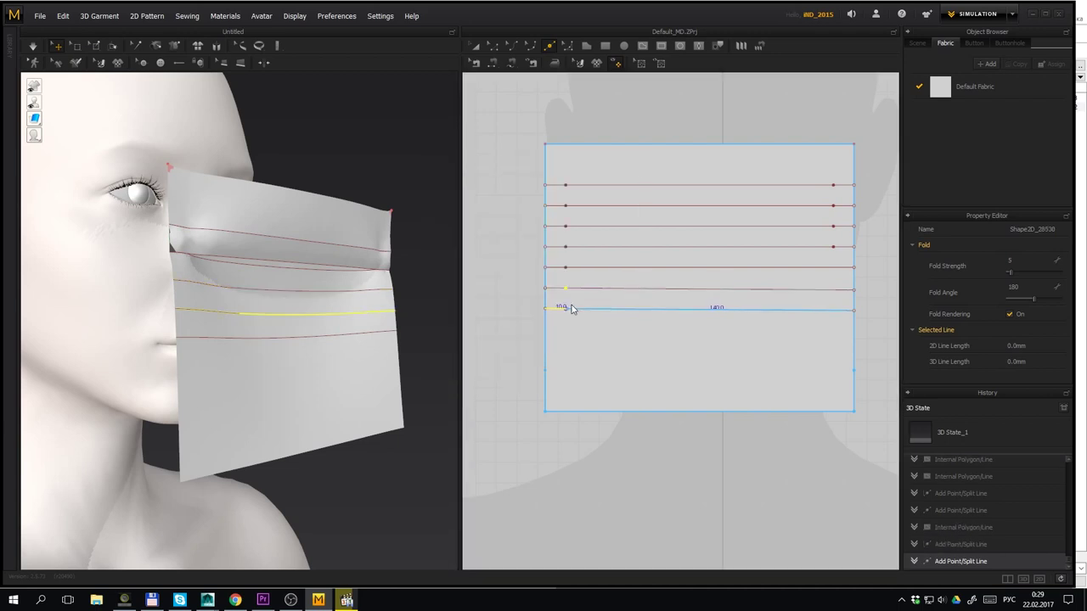
click(570, 309)
Add a point 10 mm from the right end of the sixth, fifth and seventh internal lines
click(824, 289)
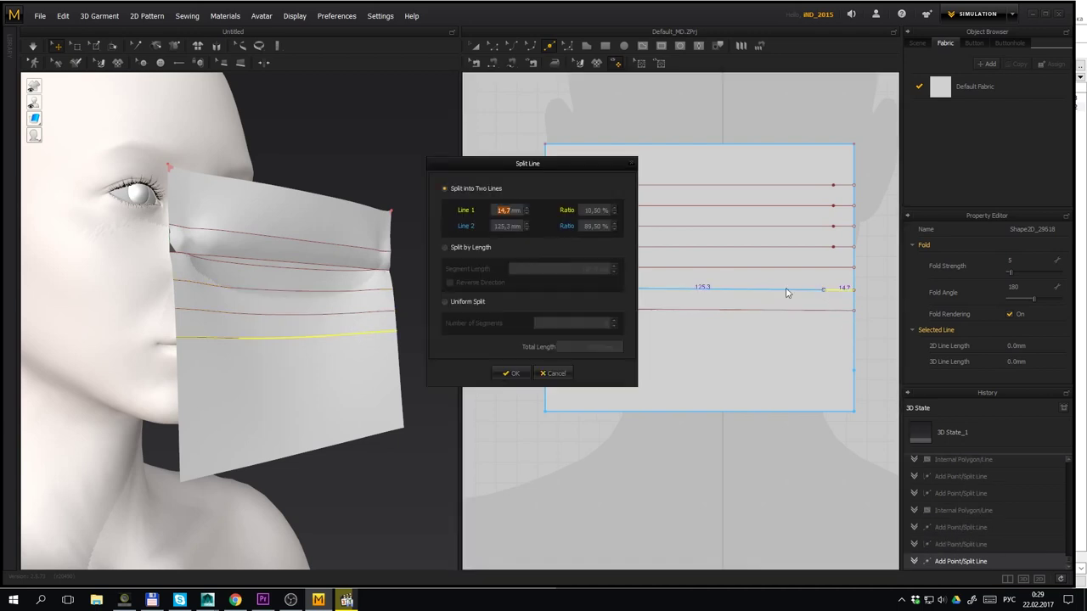
key(Return)
click(829, 268)
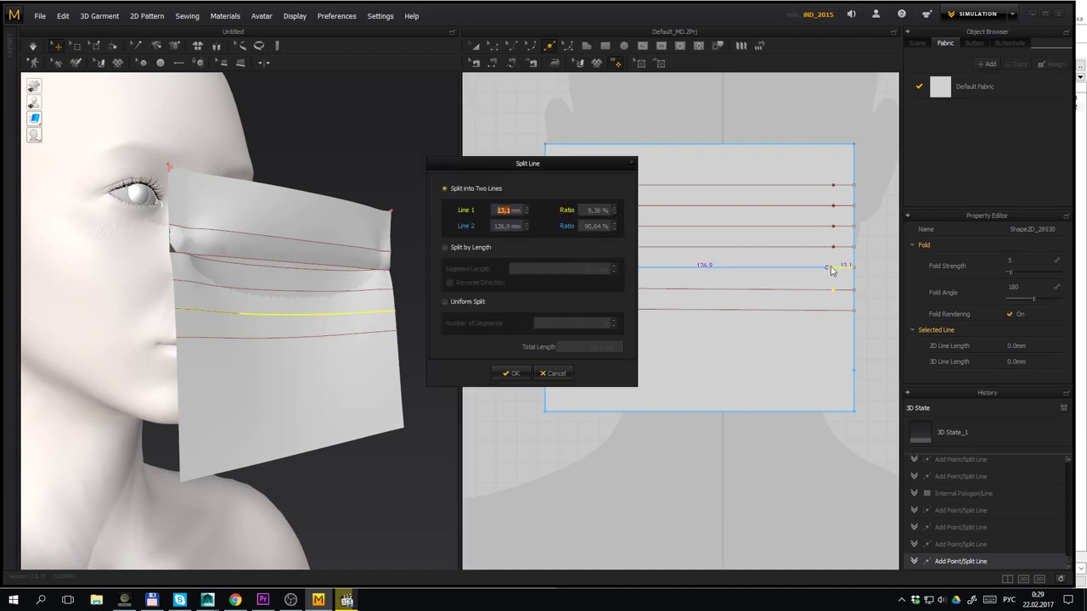
key(Return)
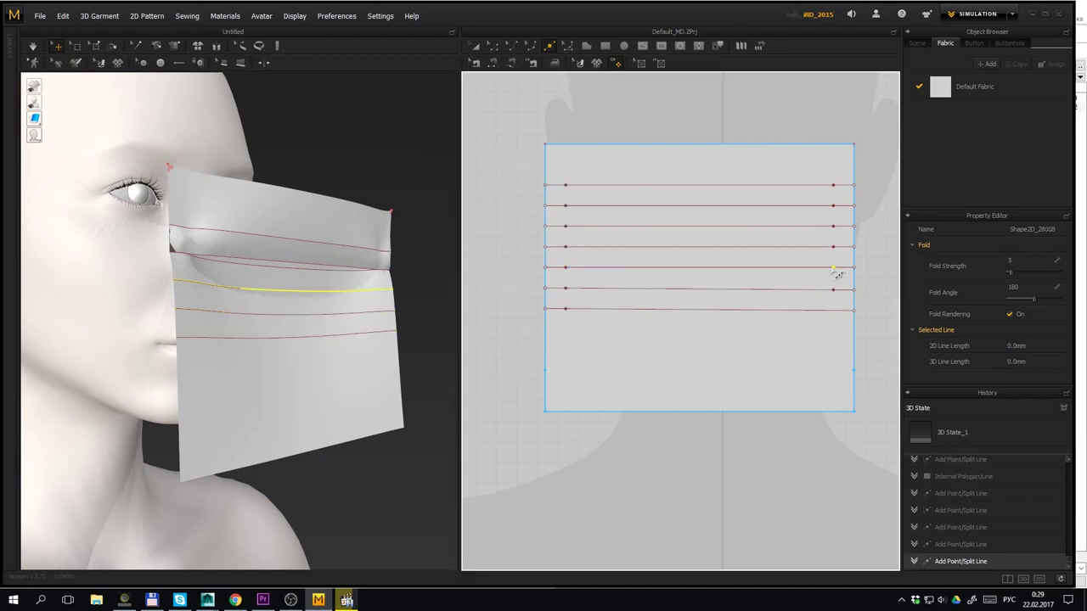
right_click(839, 311)
click(842, 311)
key(Return)
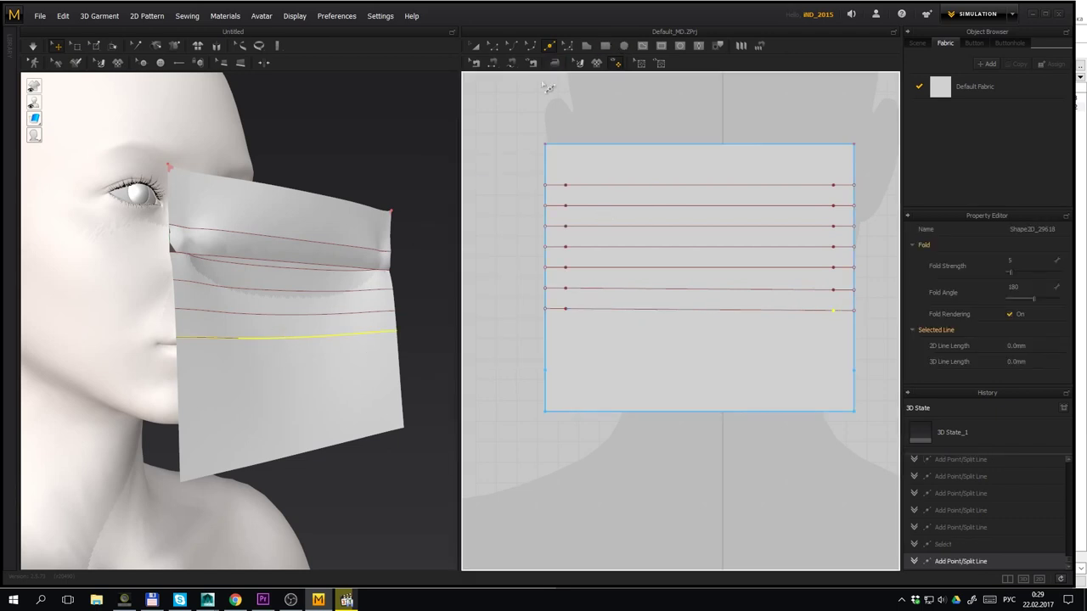
With the simulation running, fold the whole fifth internal line at strength 39 and angle about 46, and the sixth at strength 53 and angle 360
click(189, 315)
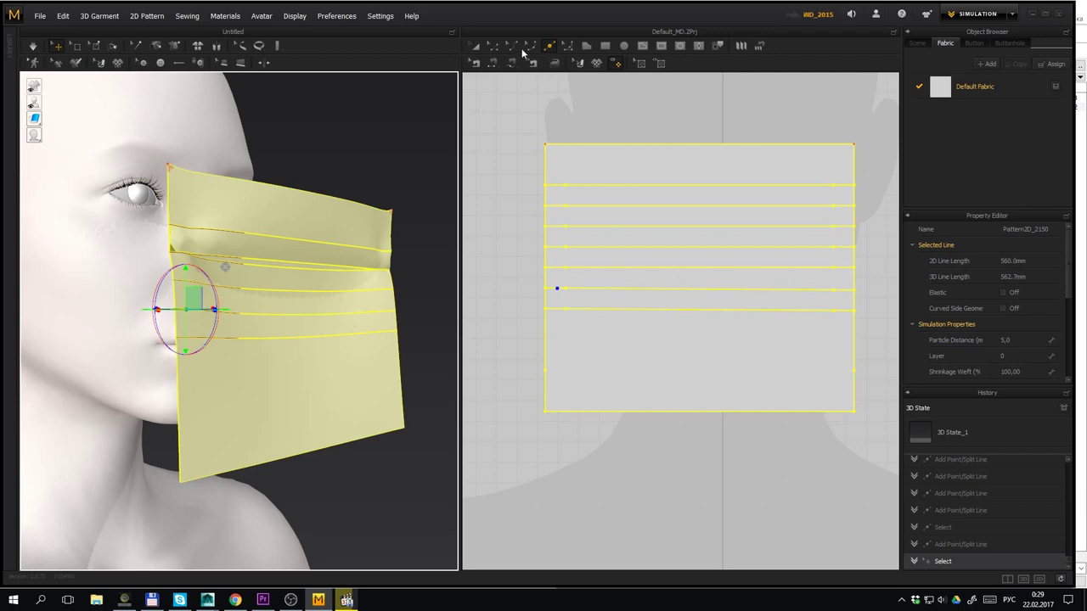
click(493, 44)
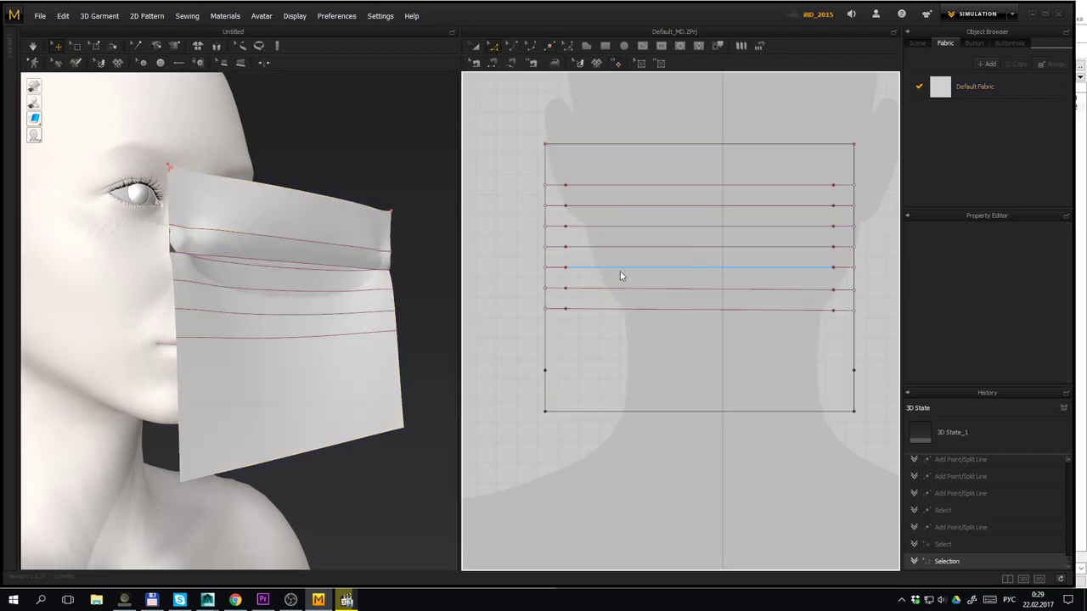
click(621, 268)
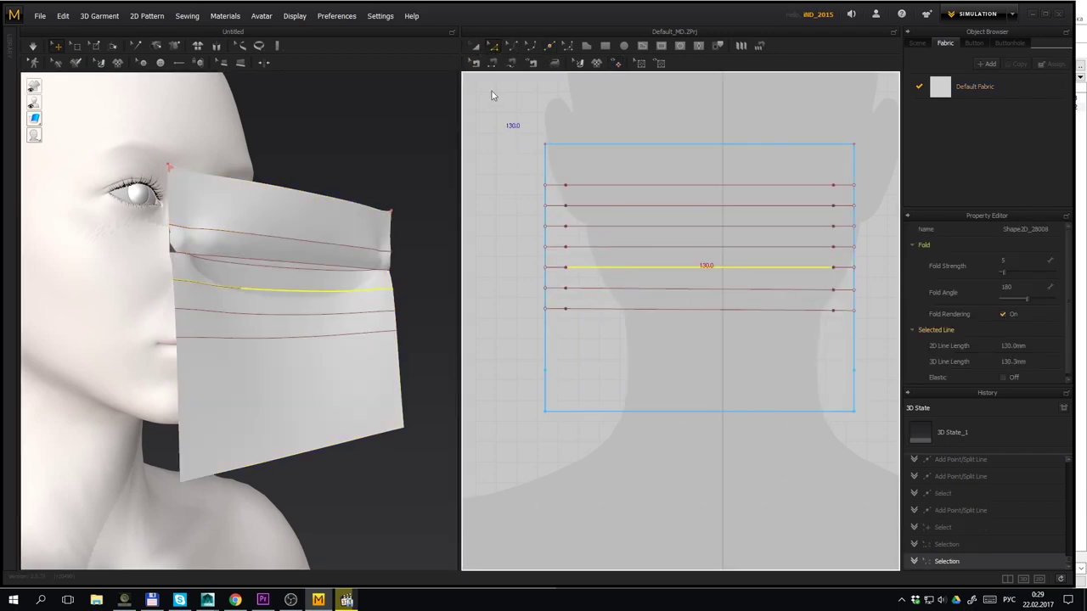
click(560, 269)
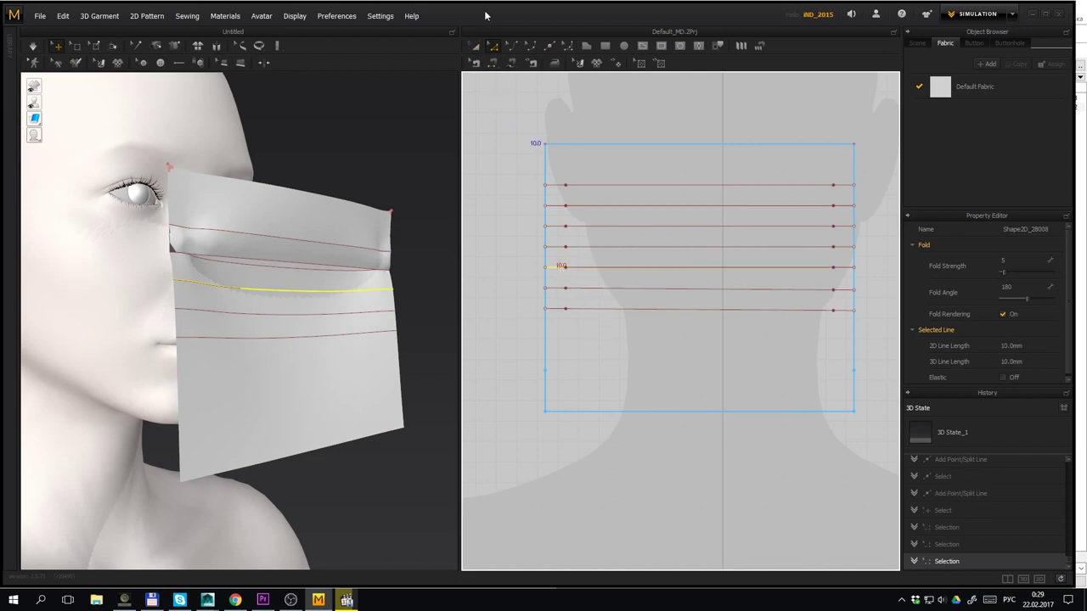
click(475, 45)
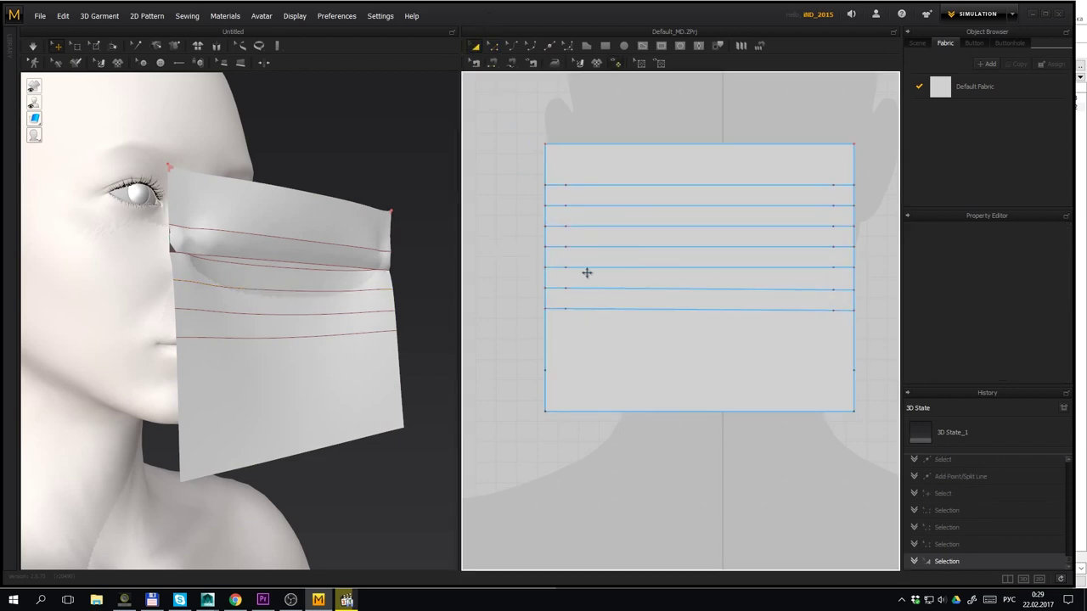
click(586, 270)
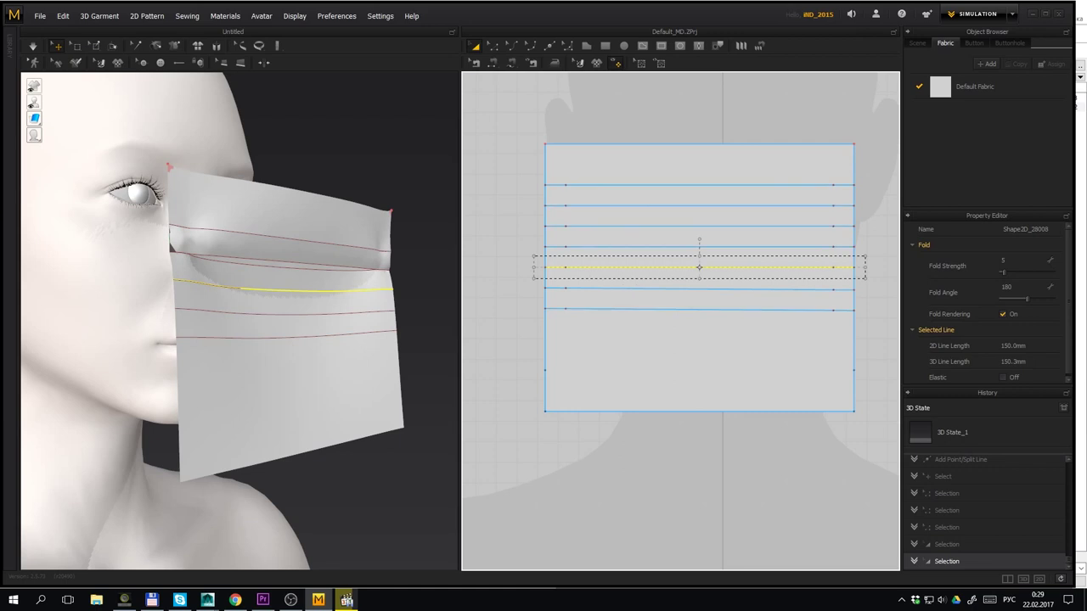
drag(1003, 271, 1027, 300)
key(space)
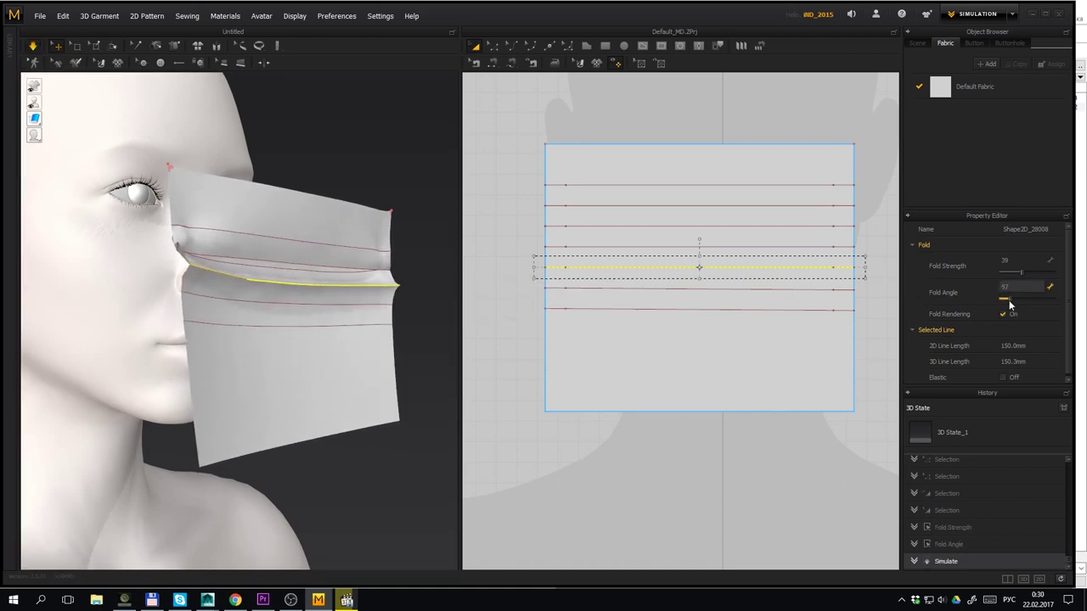
drag(1029, 301, 1006, 305)
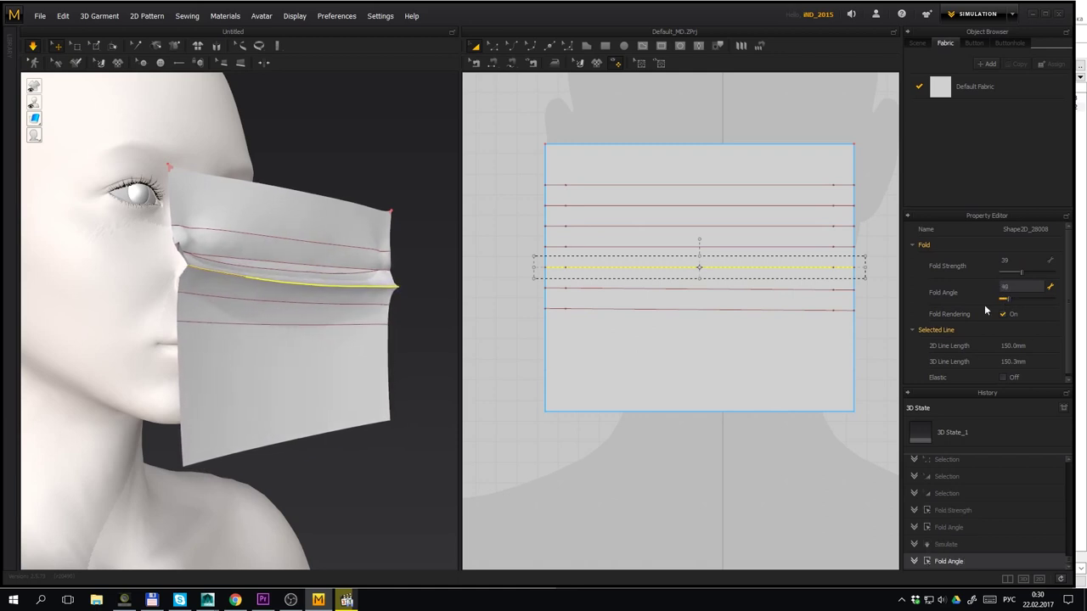
click(809, 291)
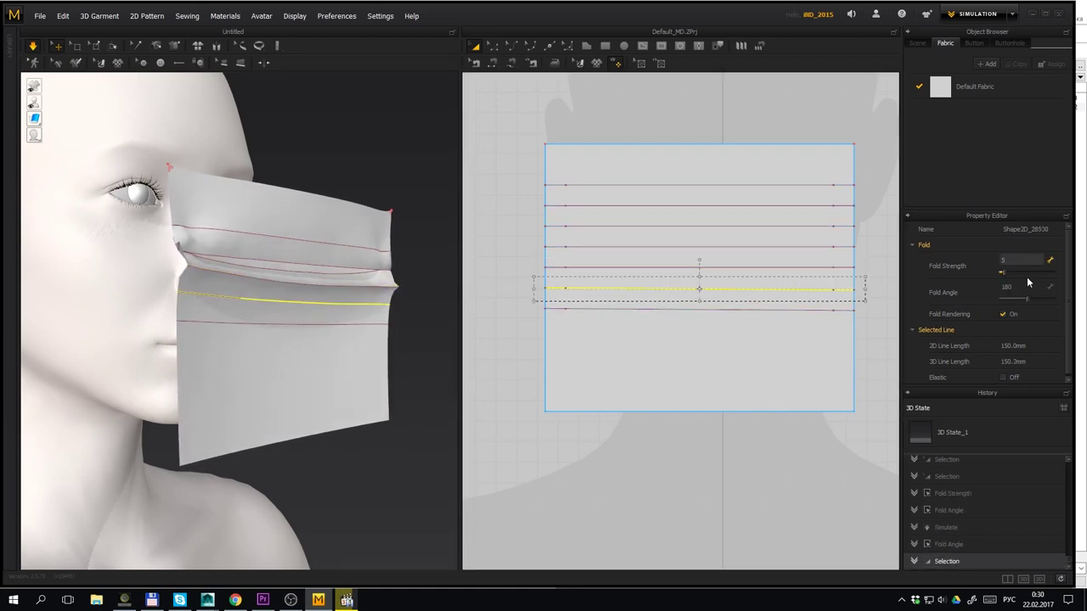
drag(1002, 274, 1051, 307)
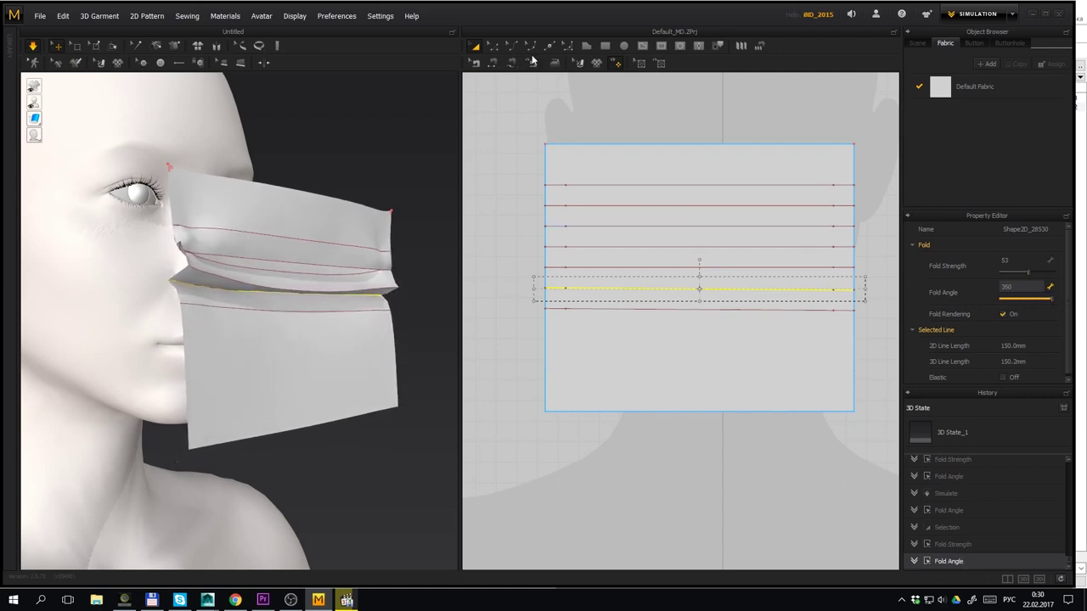
Sew the 10 mm end segments of the sixth internal line to those of the fourth line on both sides and simulate
click(493, 64)
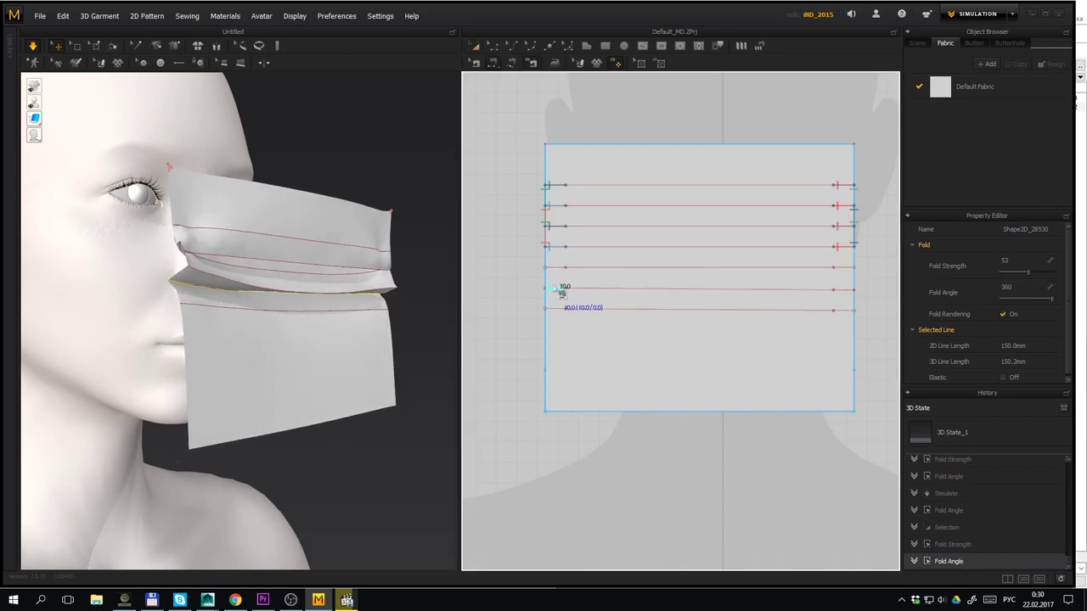
click(554, 289)
click(555, 248)
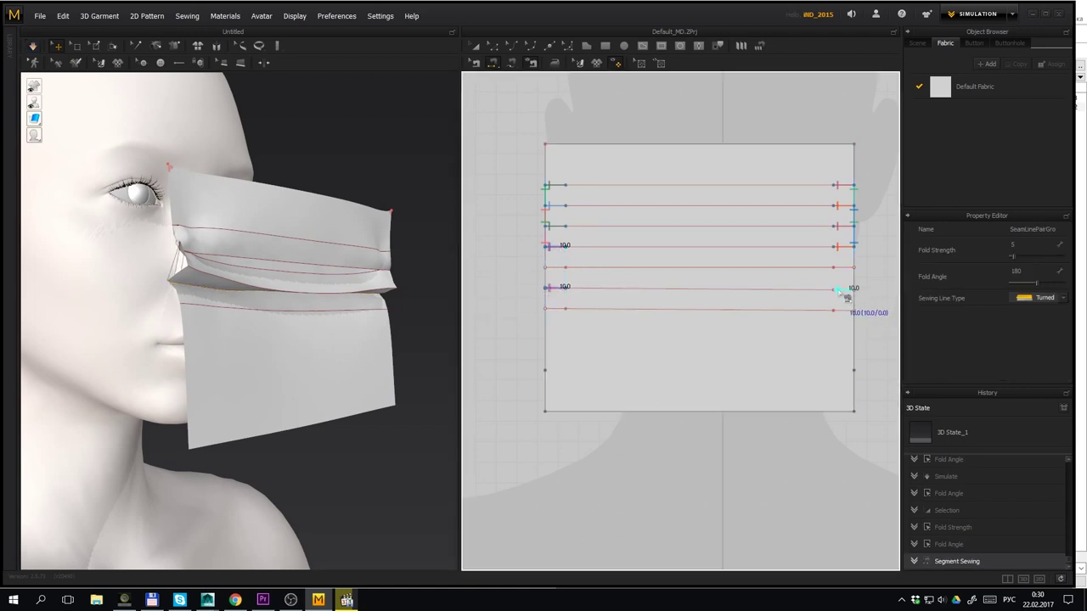
click(837, 288)
click(836, 246)
key(space)
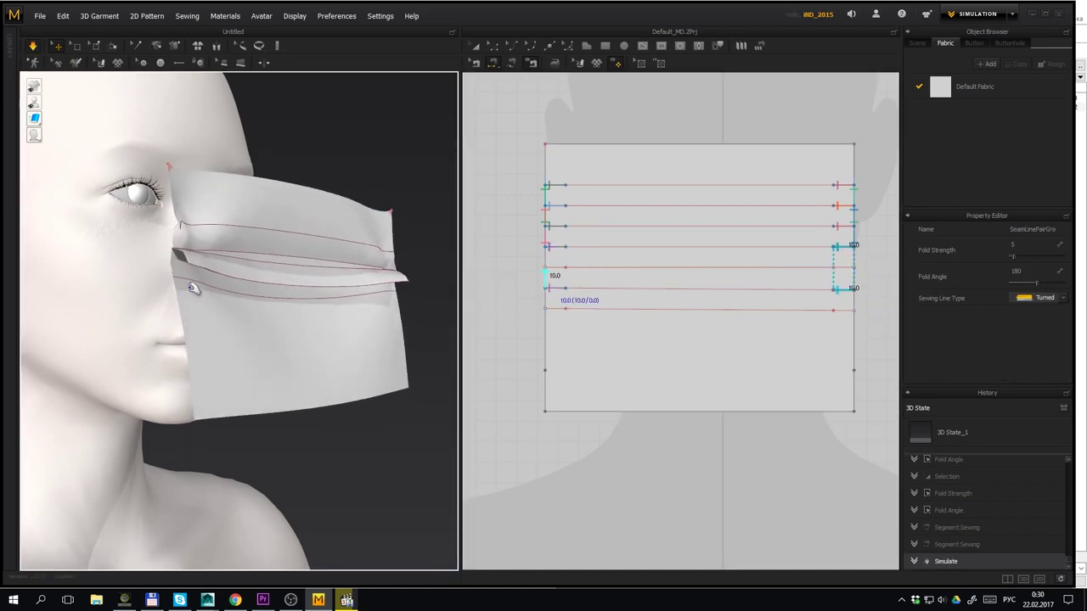
click(180, 267)
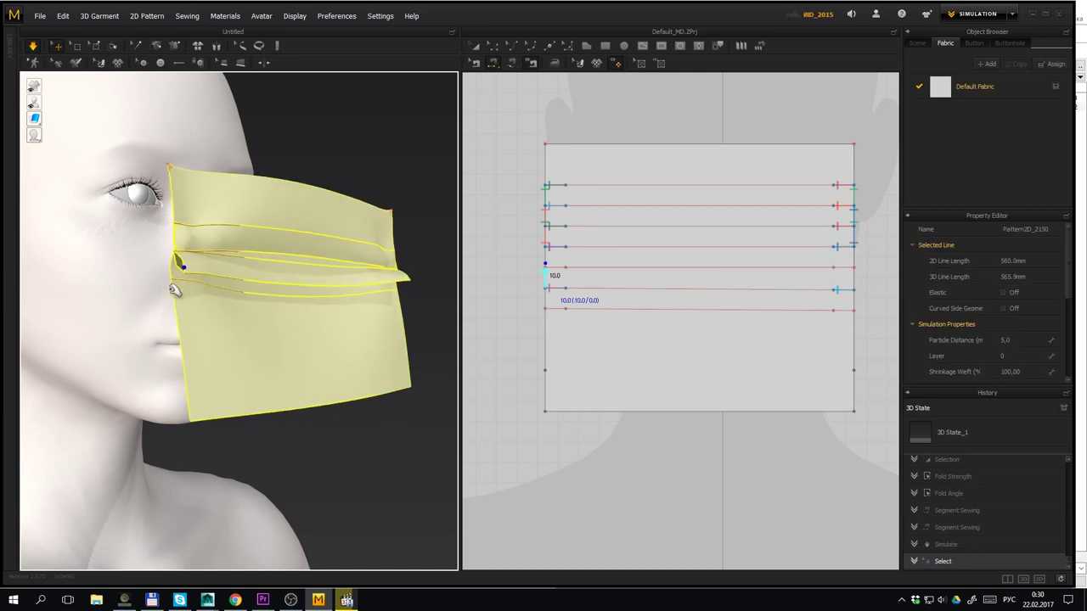
Sew the 10 mm end segments of the fifth internal line to those of the seventh line on both sides and simulate
click(554, 272)
click(554, 316)
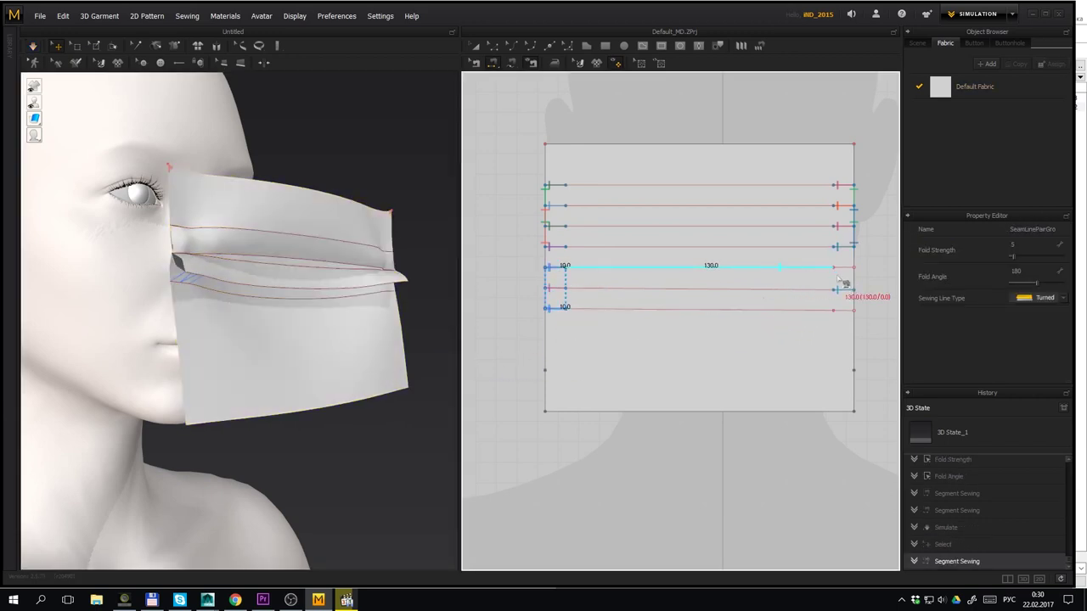
click(842, 312)
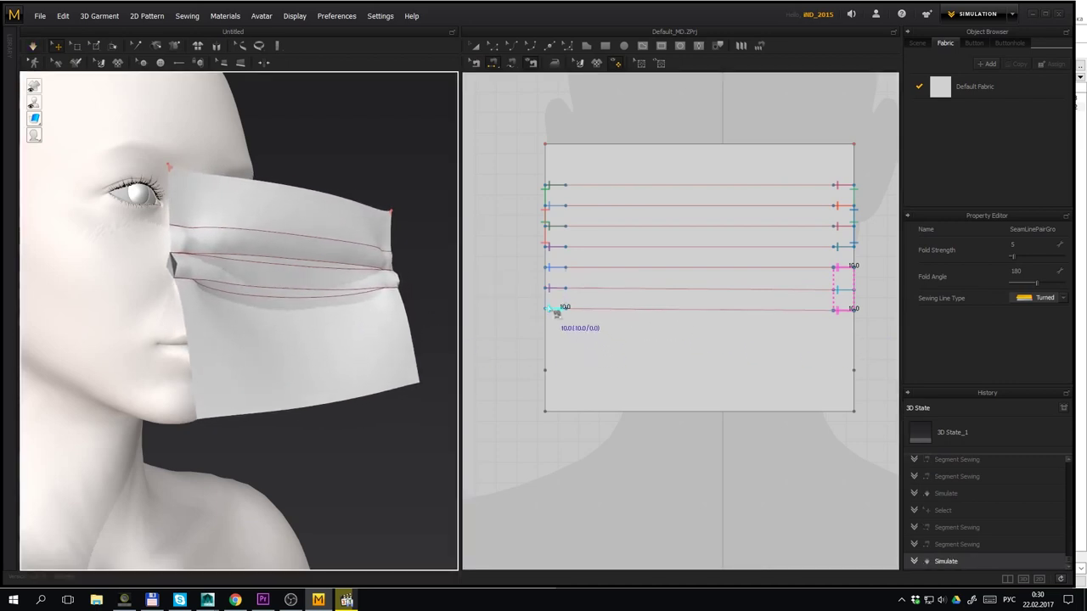
Sew the adjacent side-edge segments between the fourth and seventh internal lines together on both sides, and simulate the second pleat
click(546, 305)
click(546, 279)
key(space)
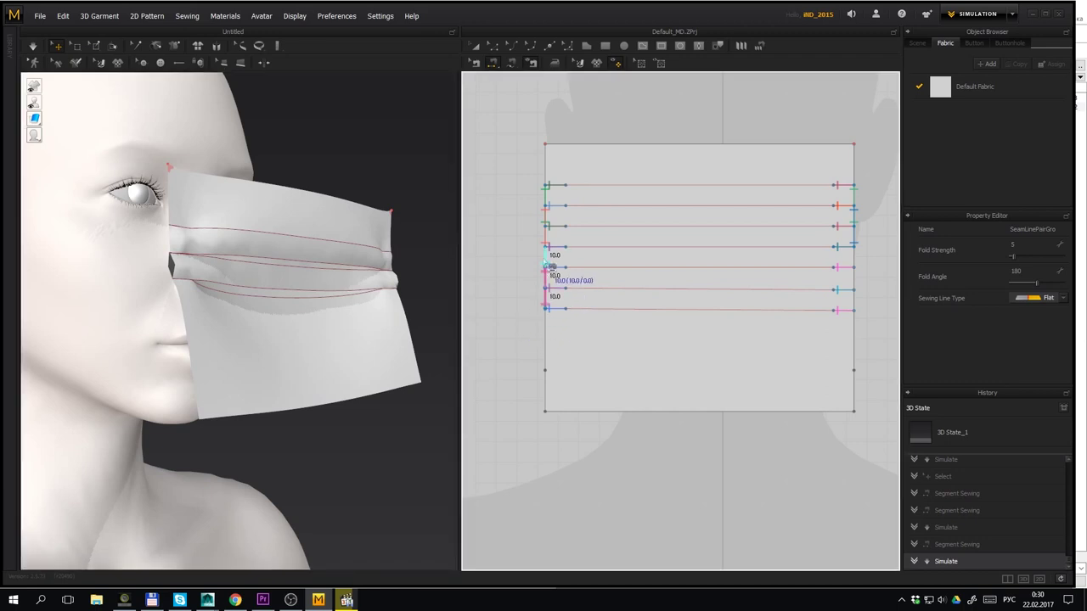
click(546, 279)
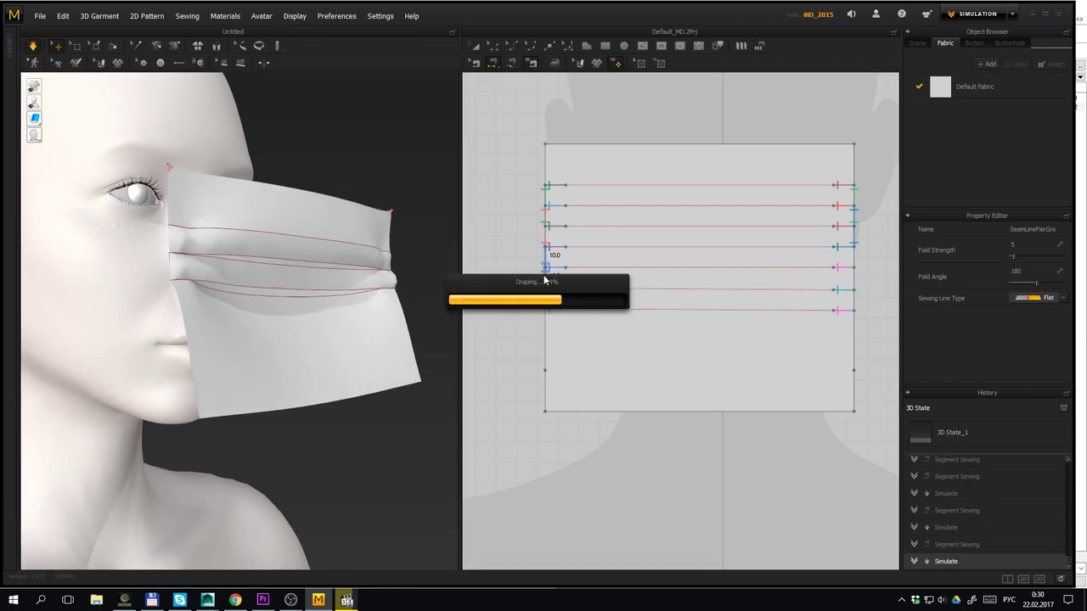
click(854, 255)
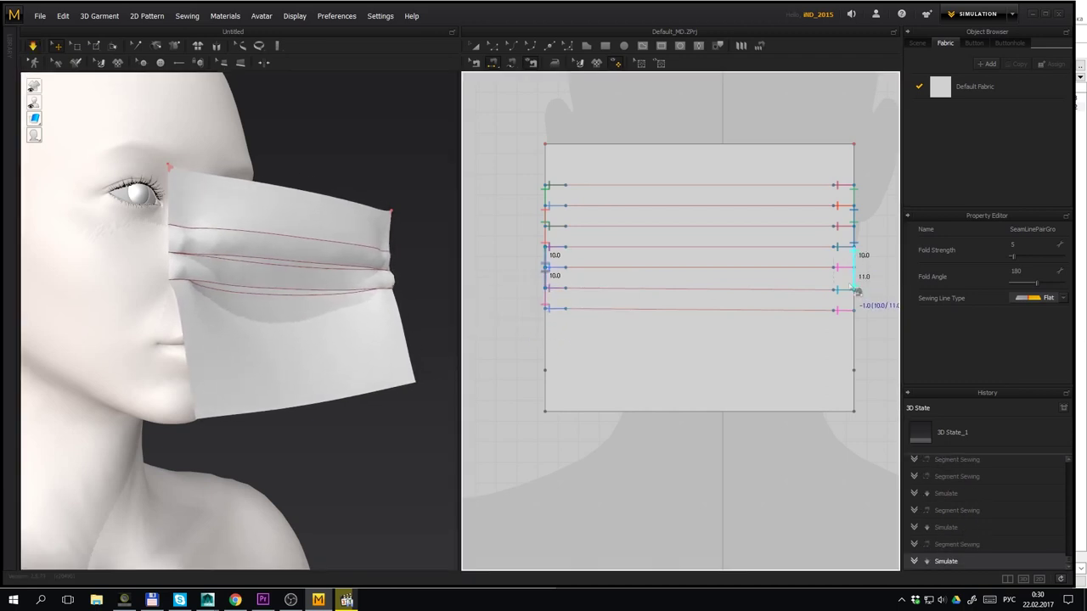
click(854, 289)
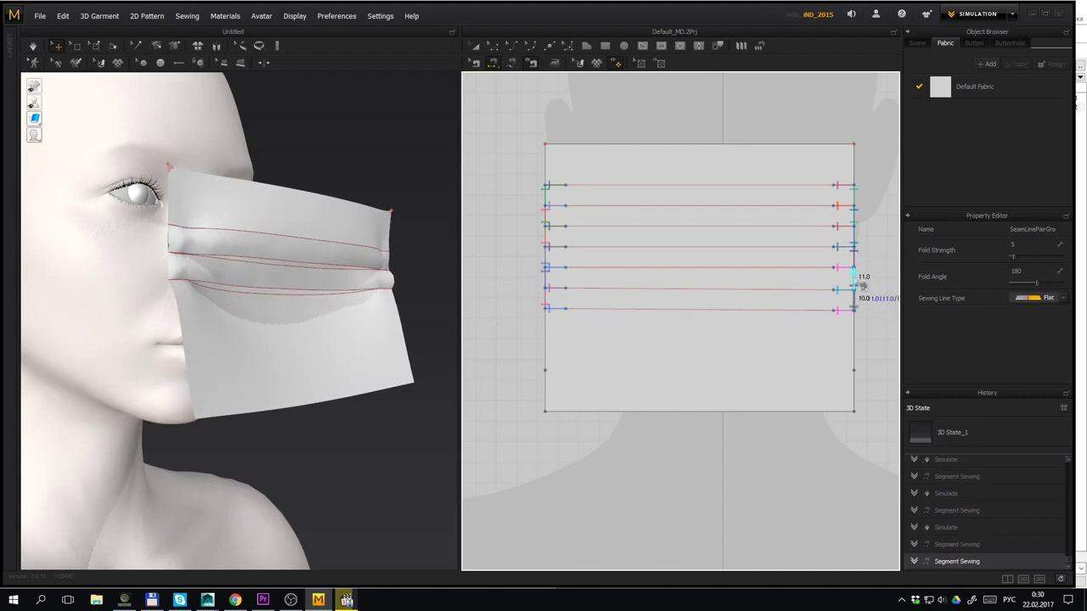
right_drag(417, 327, 279, 304)
click(289, 308)
right_drag(396, 306, 374, 280)
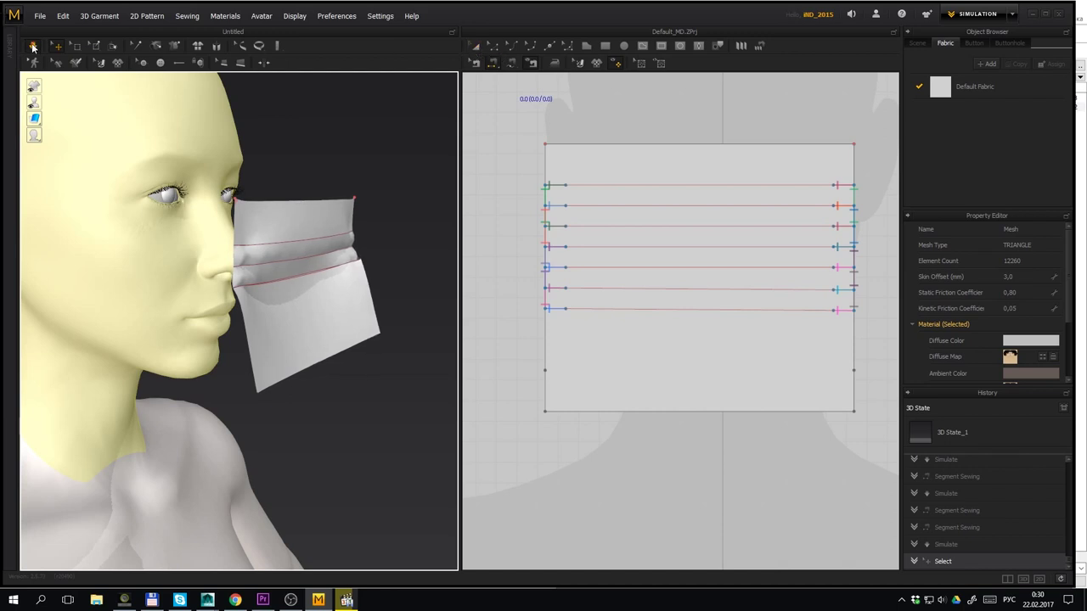
Split the left side edge at two points, 10 mm and 20 mm below the seventh internal line
scroll(564, 367, up, 5)
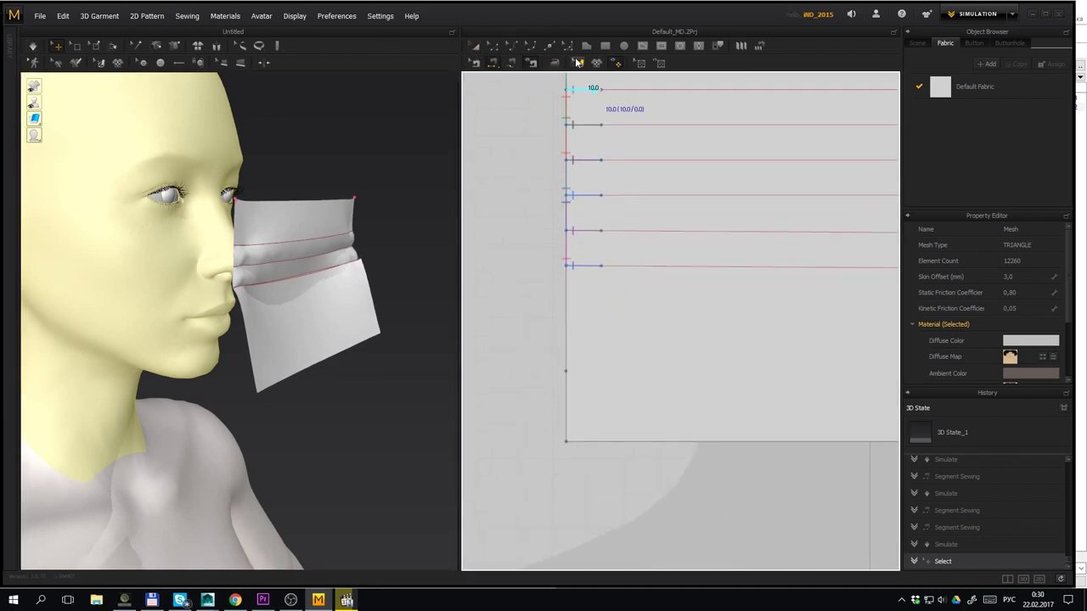
click(550, 47)
right_click(566, 294)
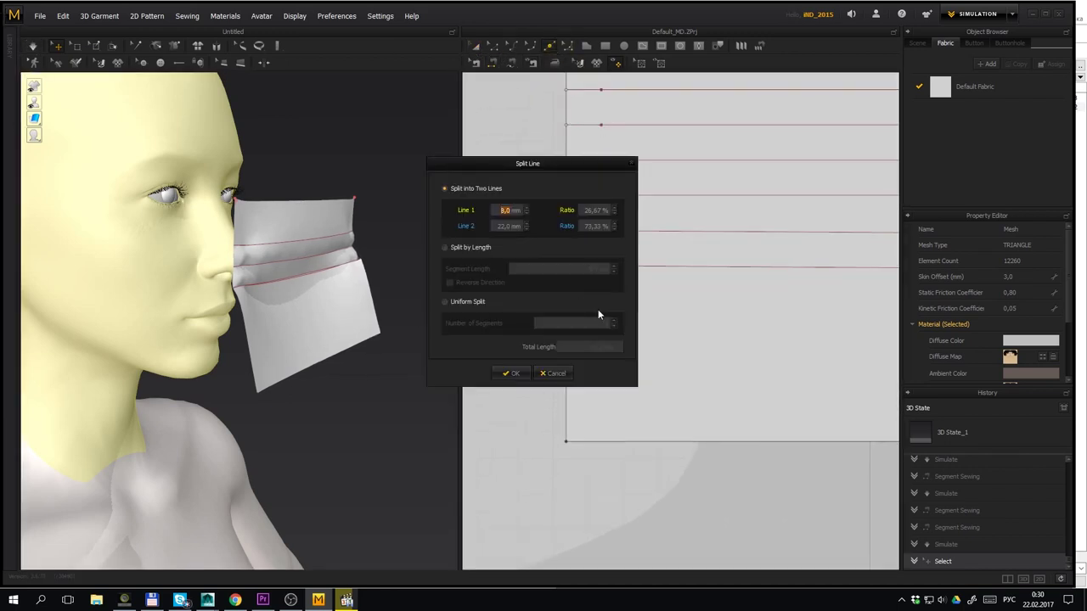
key(Return)
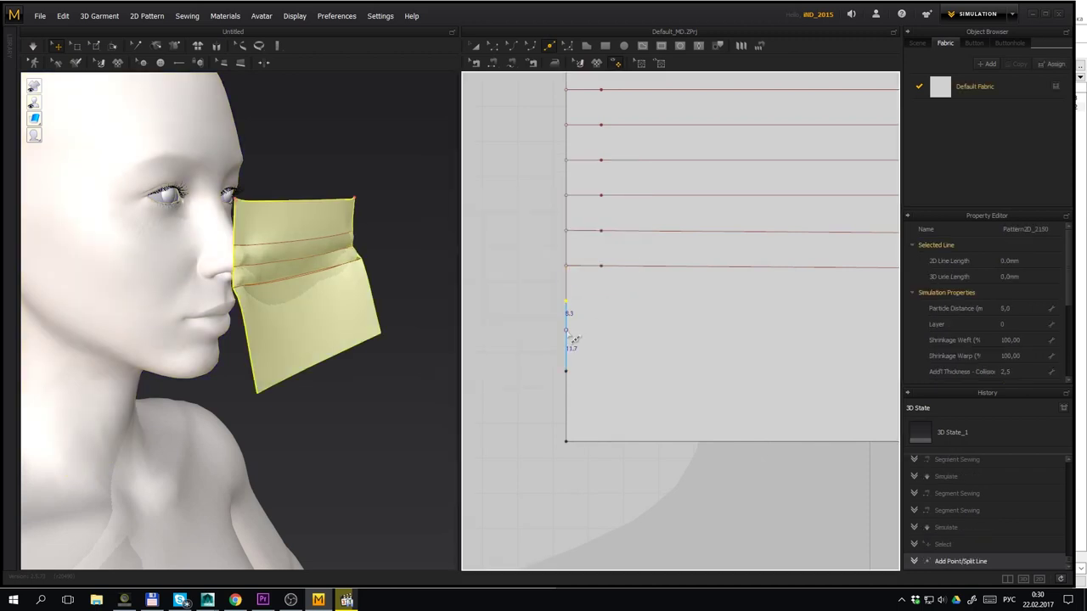
right_click(567, 335)
key(Return)
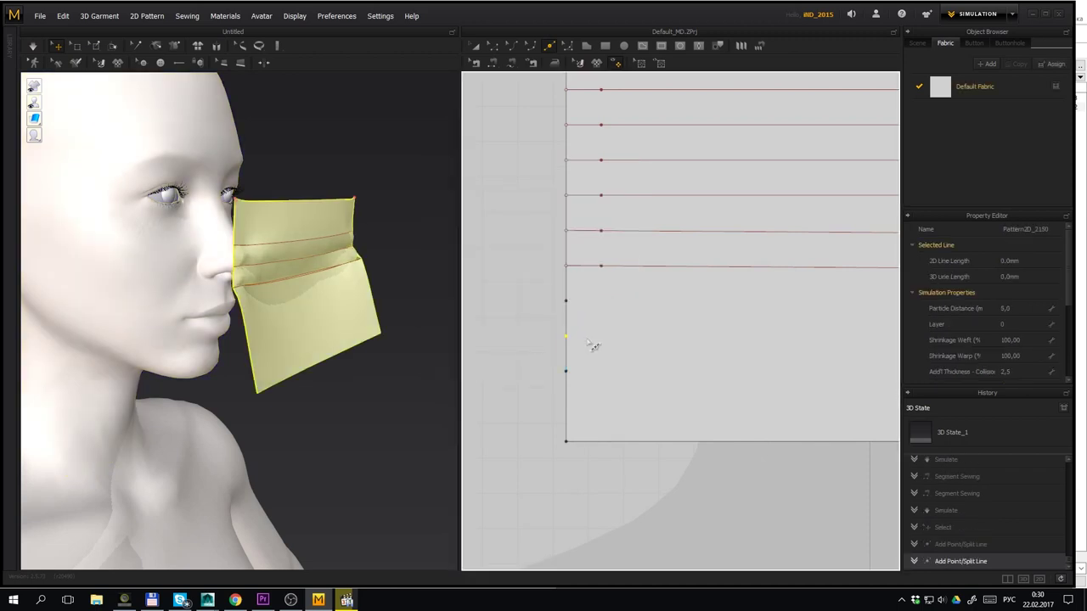
Split the right side edge at two points, 10 mm and 20 mm below the seventh internal line
middle_drag(820, 343, 679, 331)
scroll(805, 330, down, 2)
middle_drag(816, 322, 683, 325)
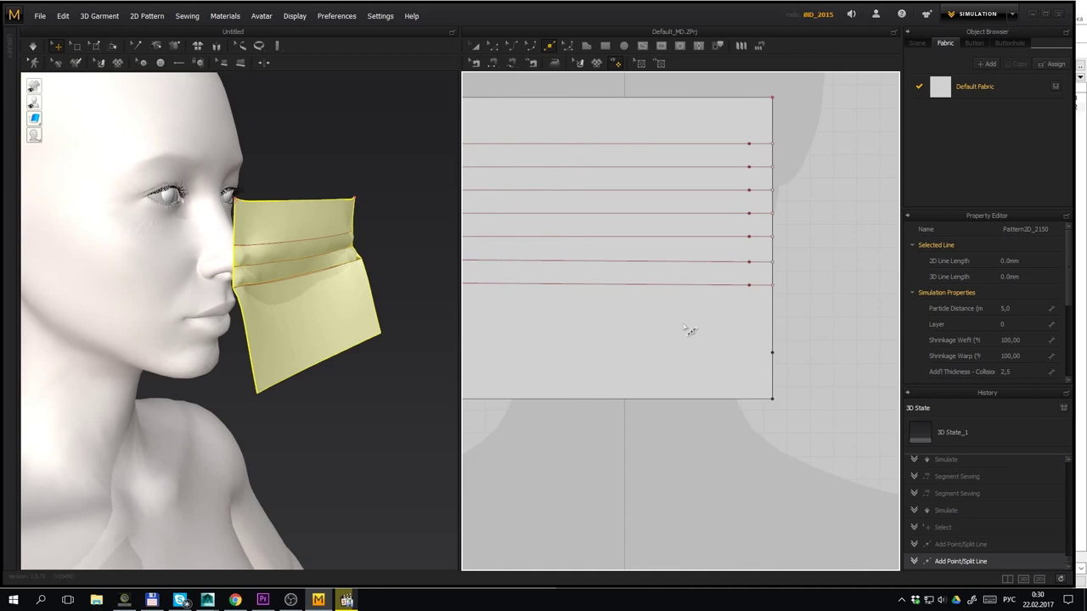
right_click(778, 306)
key(Return)
right_click(774, 336)
key(Return)
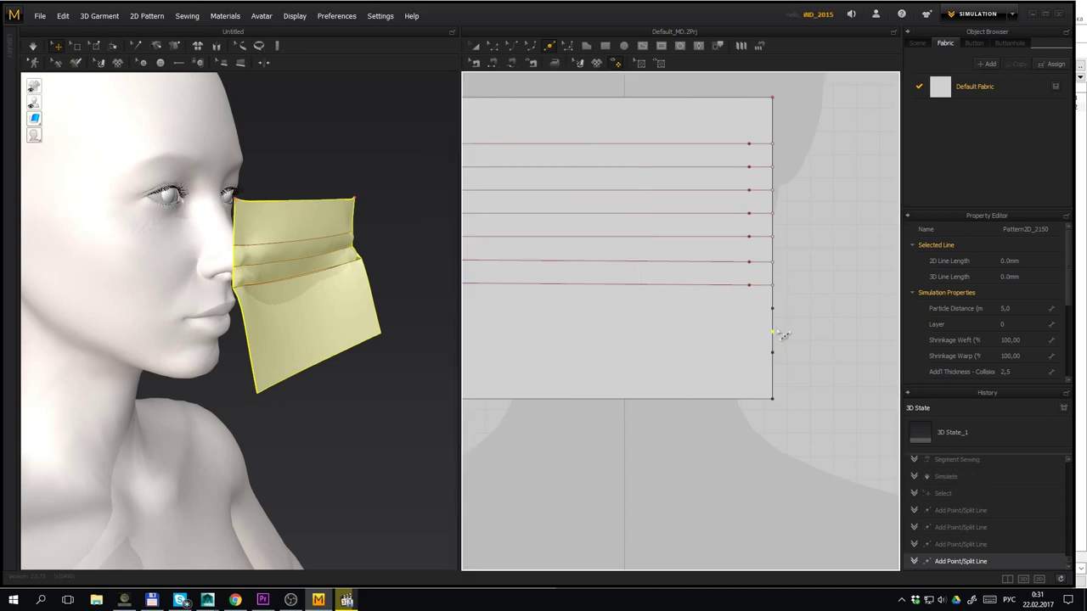
Draw the eighth, ninth and tenth internal lines across the pattern between the matching side-edge points
scroll(776, 338, down, 3)
scroll(646, 355, up, 2)
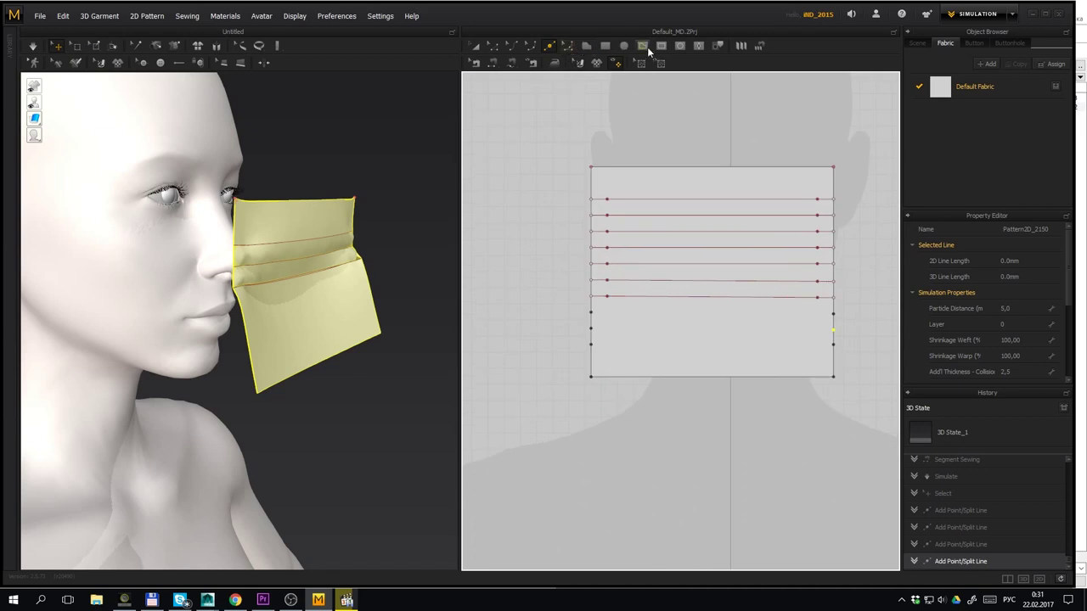
click(592, 313)
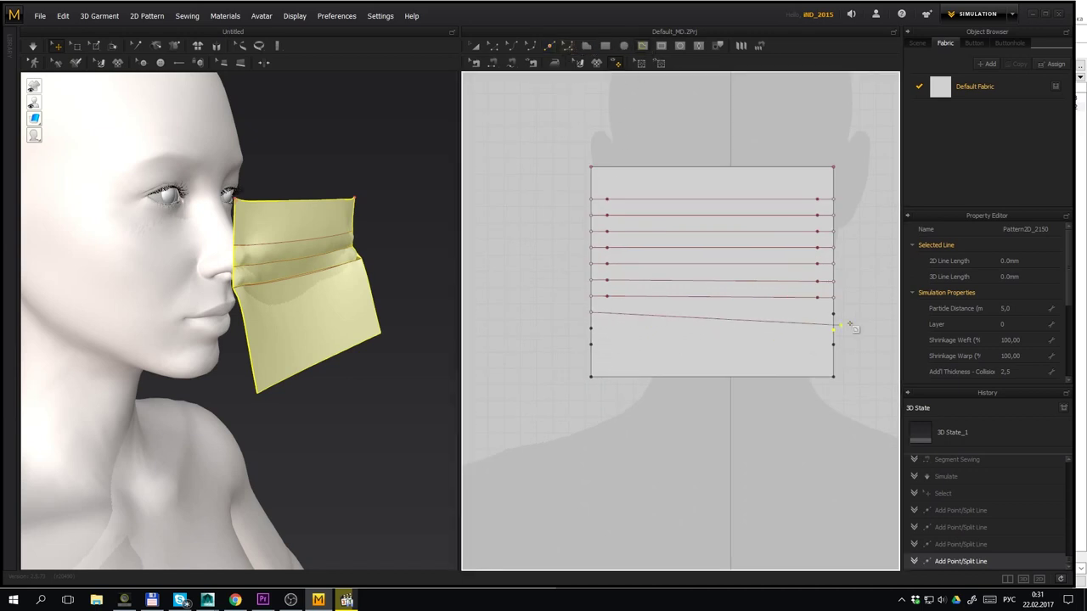
click(834, 314)
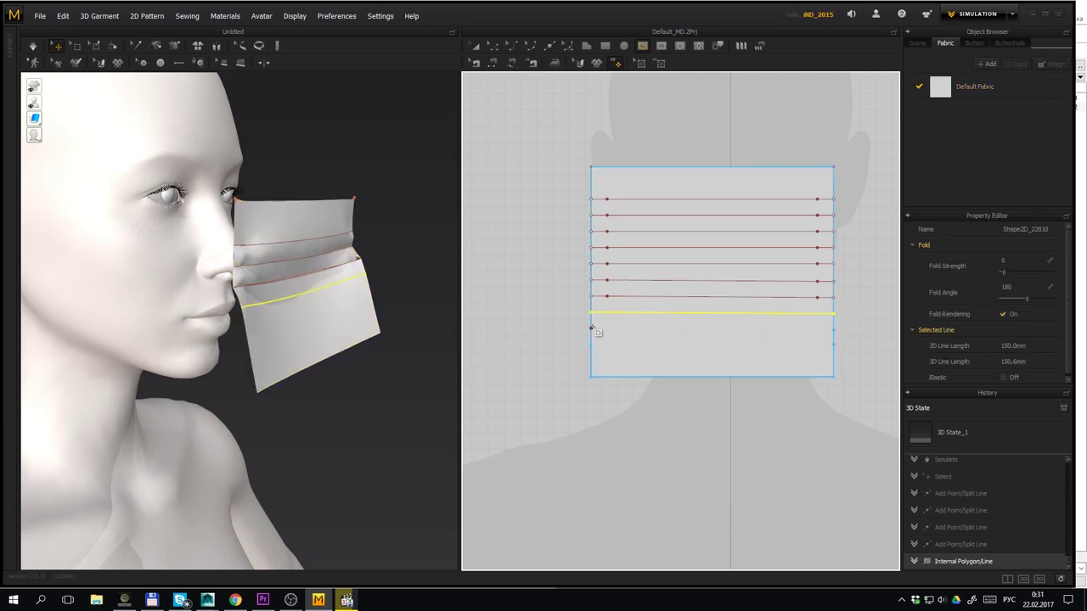
click(591, 328)
click(833, 330)
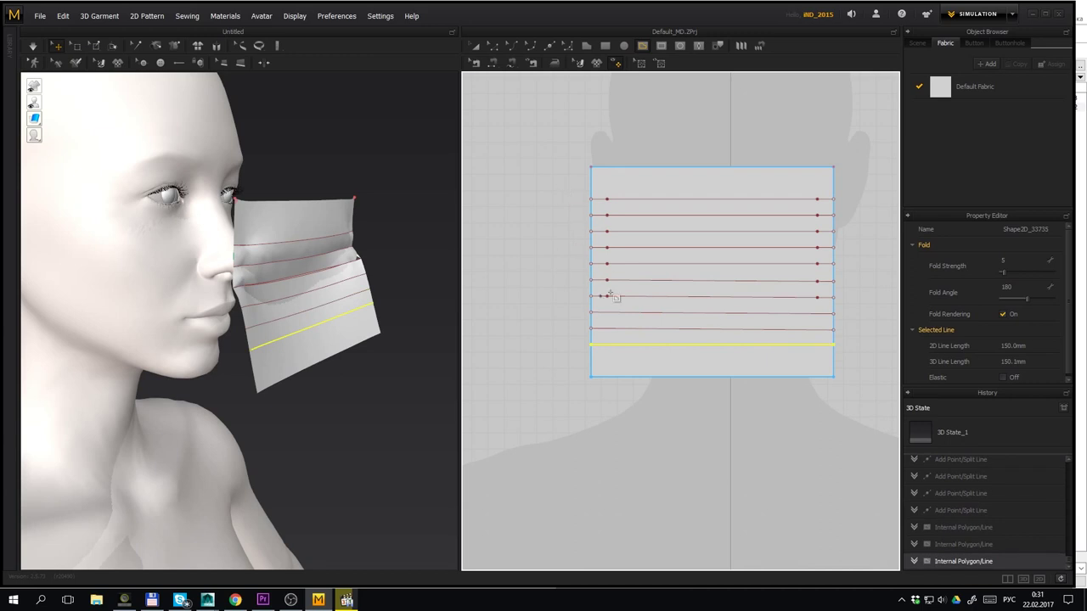
Add a split point 10 mm from the left end of the eighth, ninth and tenth internal lines
click(549, 45)
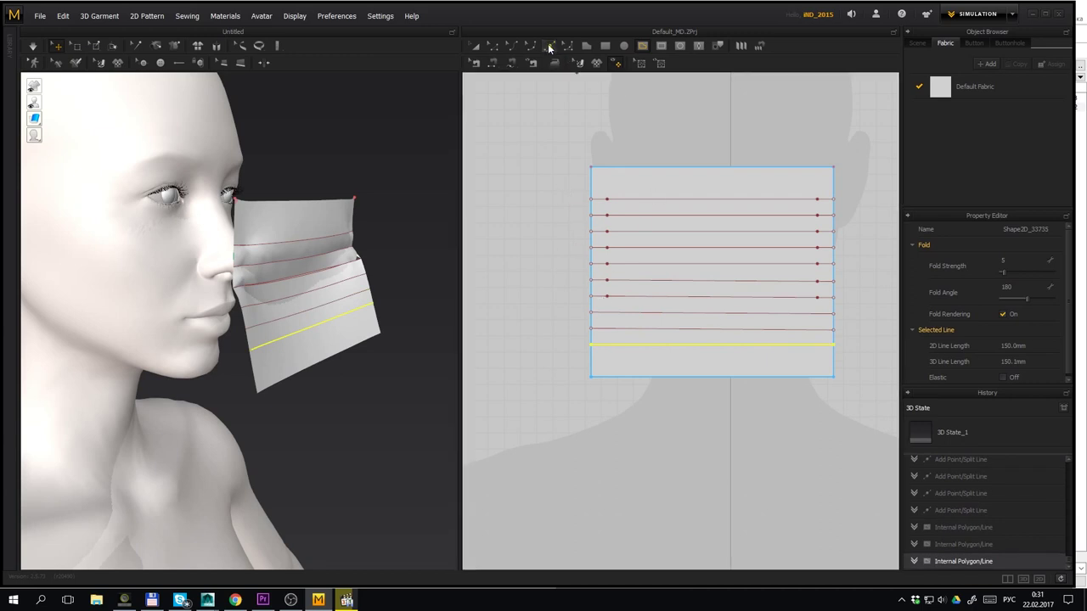
right_click(606, 313)
key(Return)
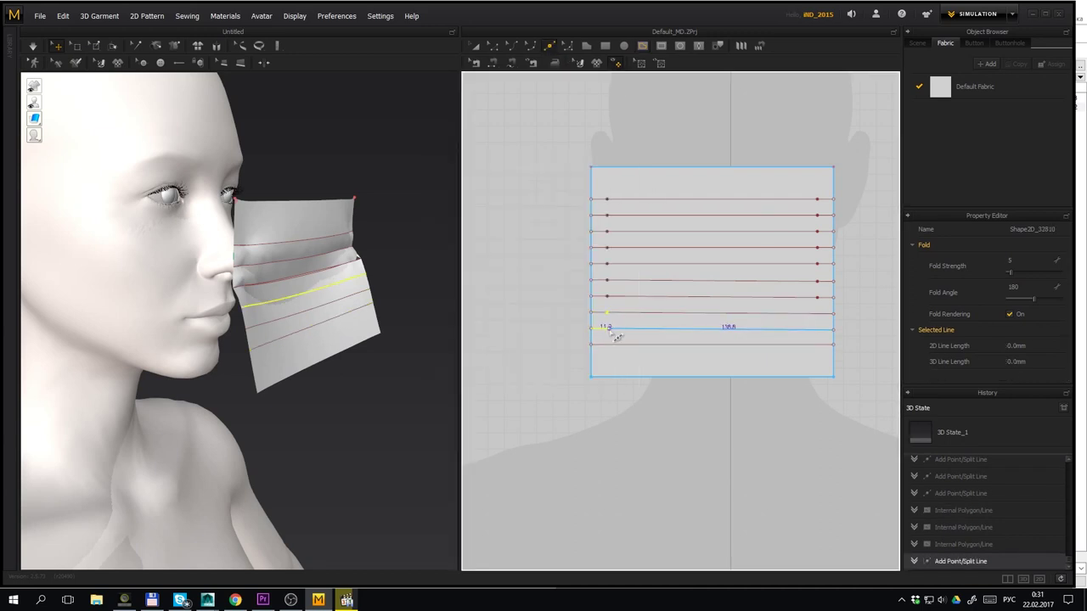
right_click(608, 330)
key(Return)
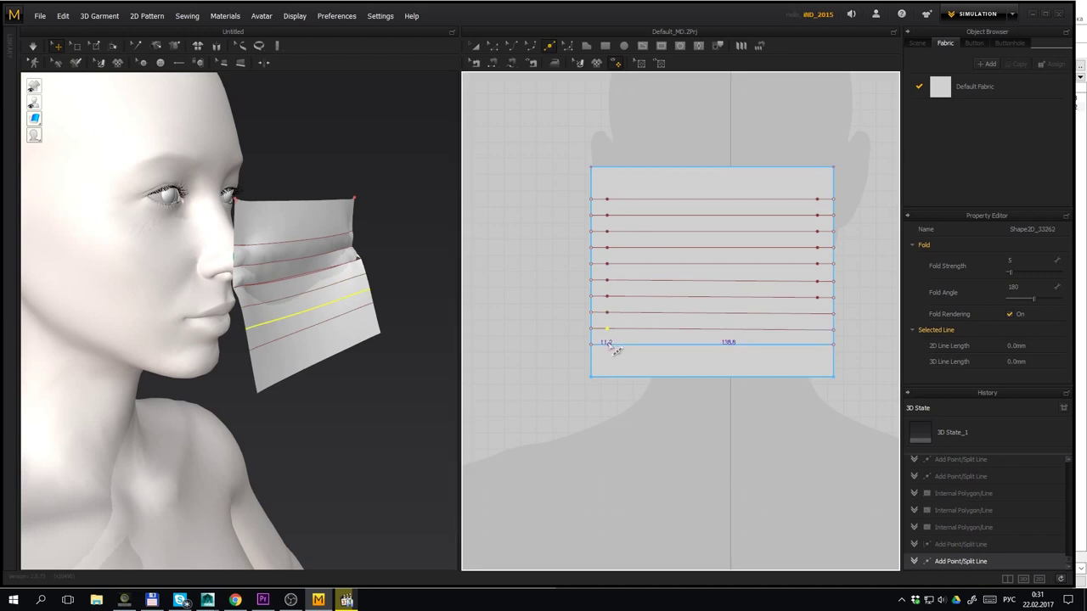
right_click(611, 343)
key(Return)
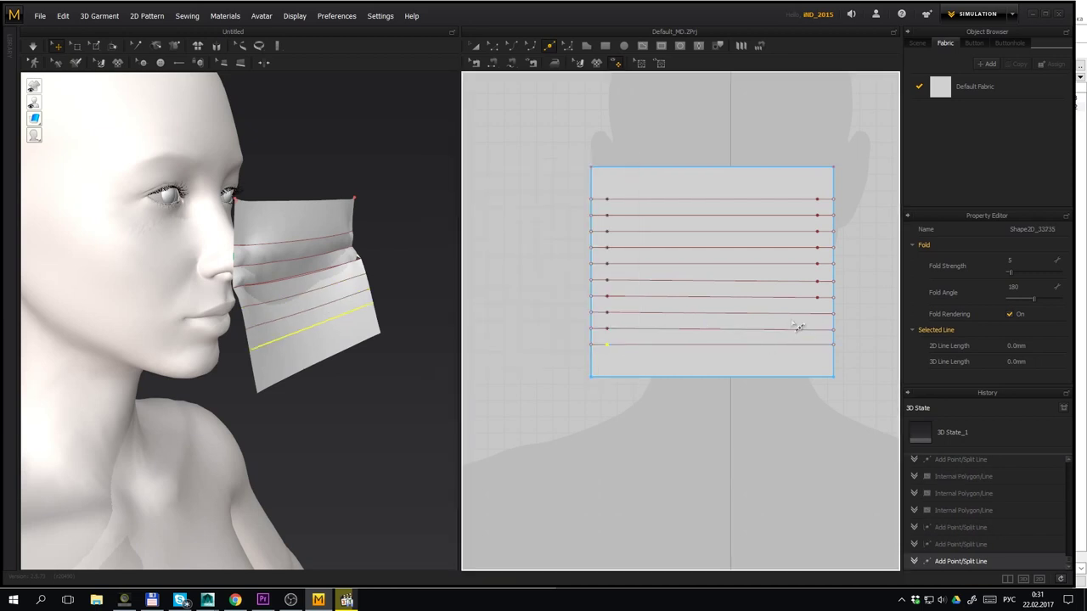
Add a split point 10 mm from the right end of the eighth, ninth and tenth internal lines
right_click(816, 313)
key(Return)
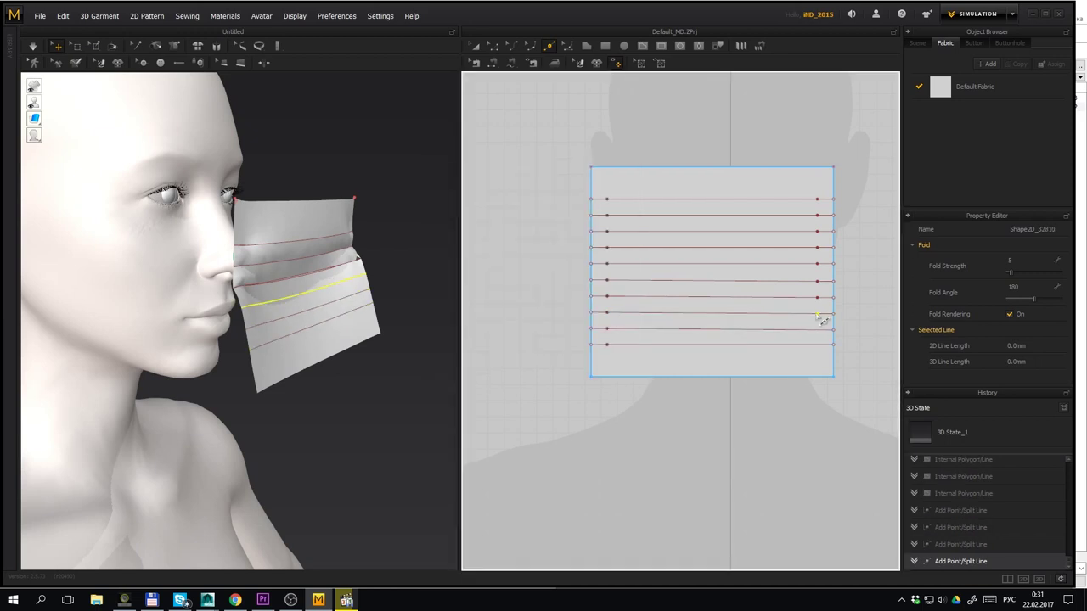
right_click(817, 329)
key(Return)
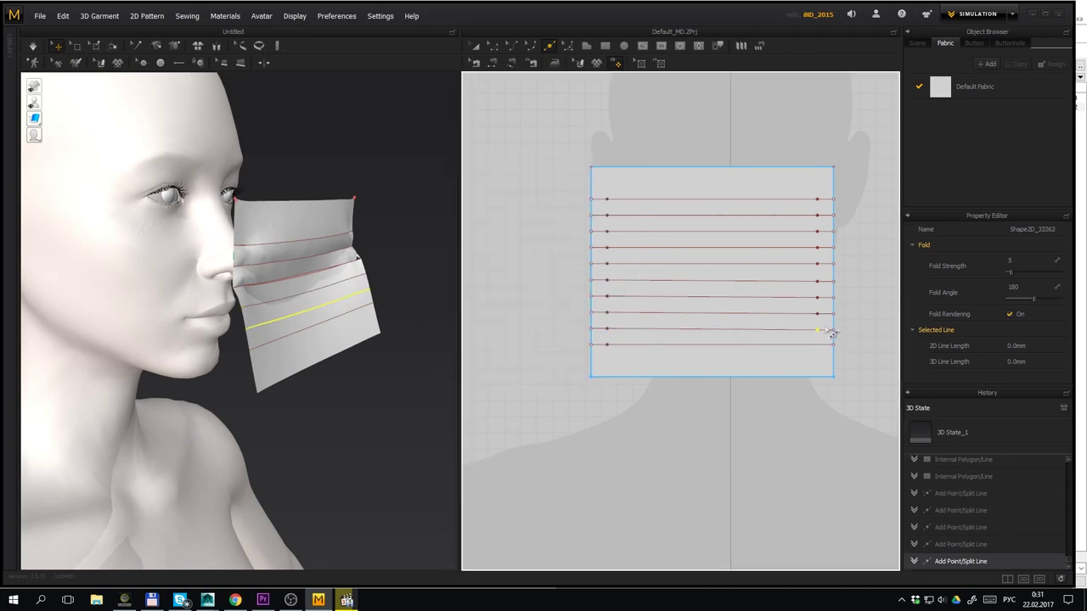
right_click(815, 345)
key(Return)
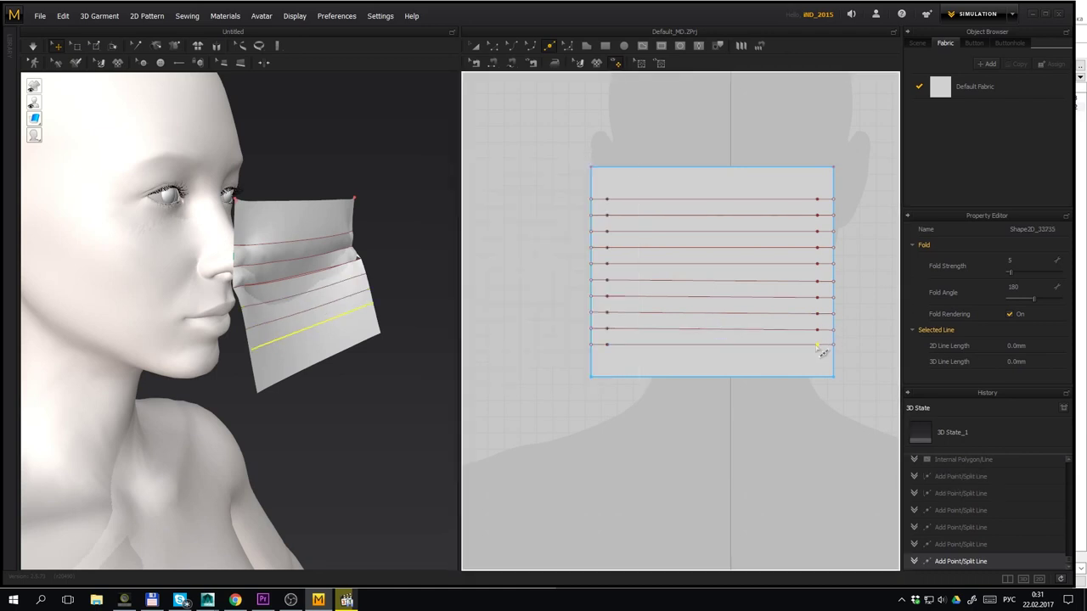
Set the whole eighth internal line's fold strength to 51 and fold angle to 0 while simulating the cloth
right_drag(320, 412, 591, 110)
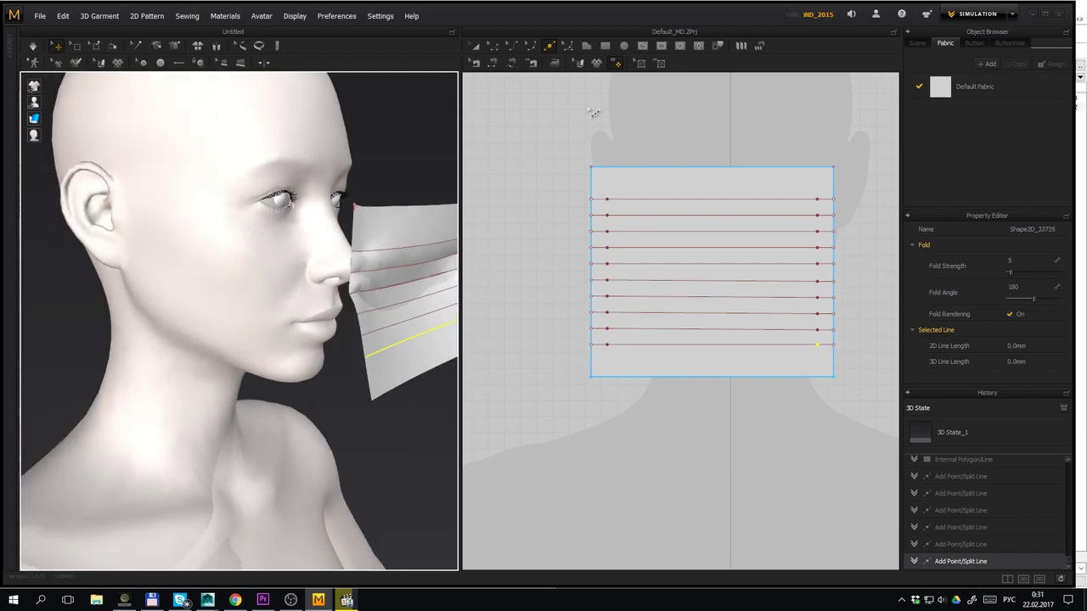
click(494, 51)
right_drag(366, 240, 273, 237)
click(640, 296)
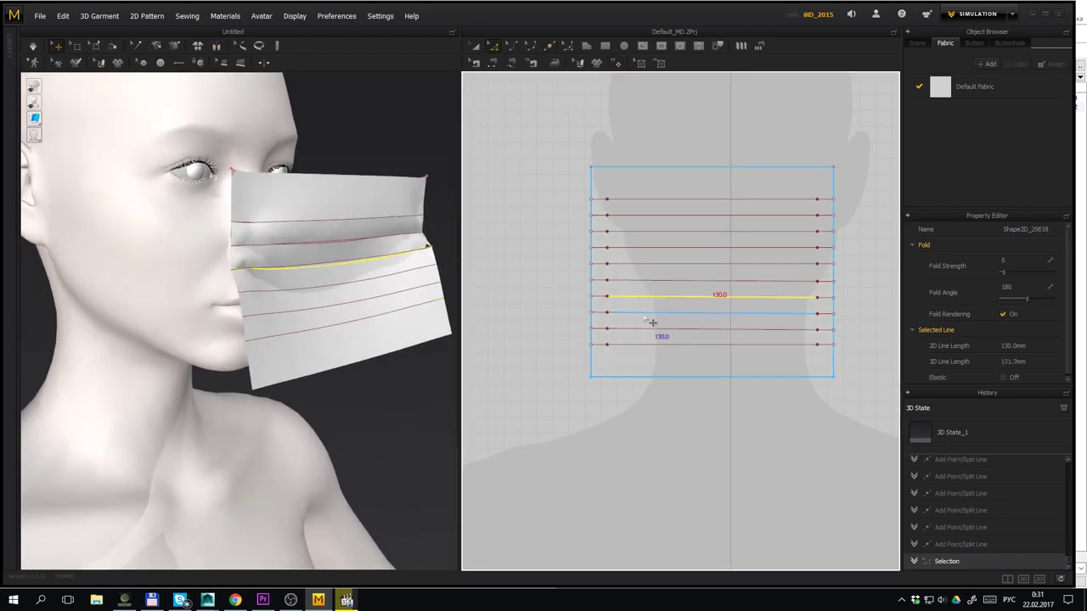
click(644, 315)
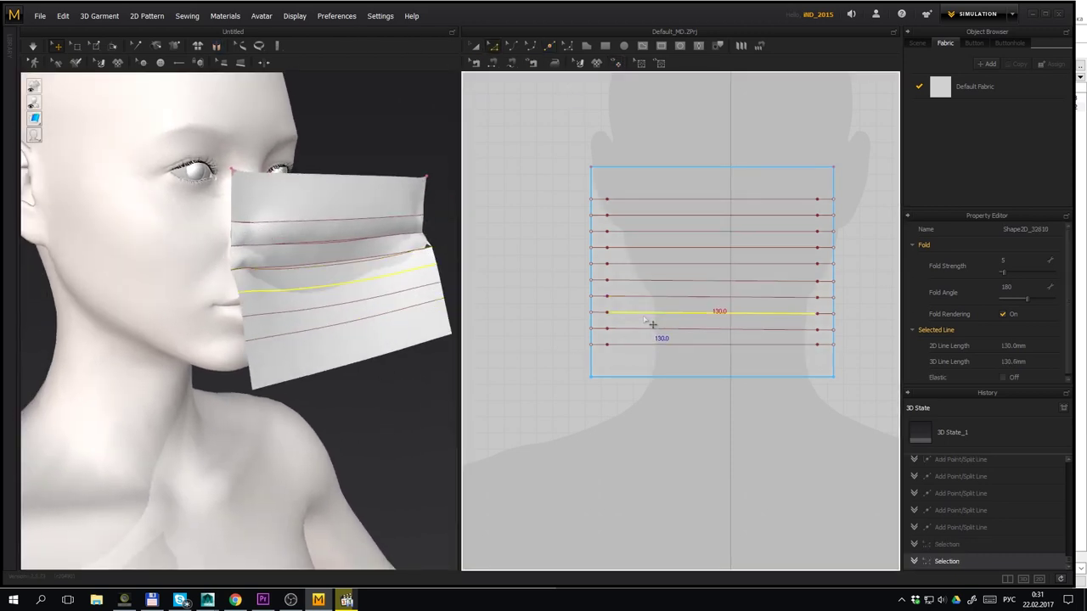
click(475, 47)
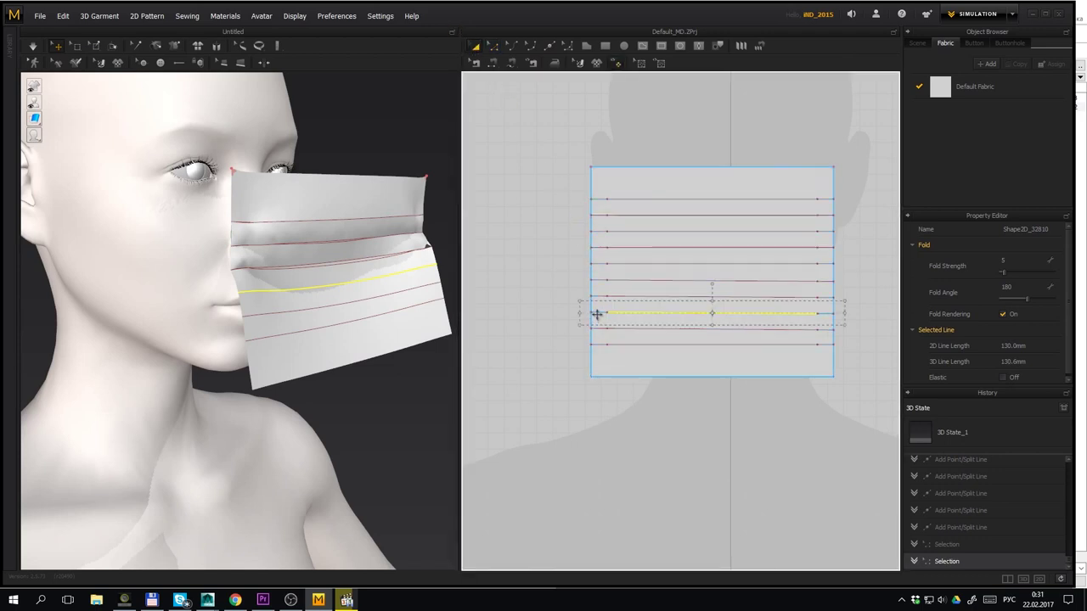
scroll(440, 347, down, 1)
middle_drag(407, 358, 373, 334)
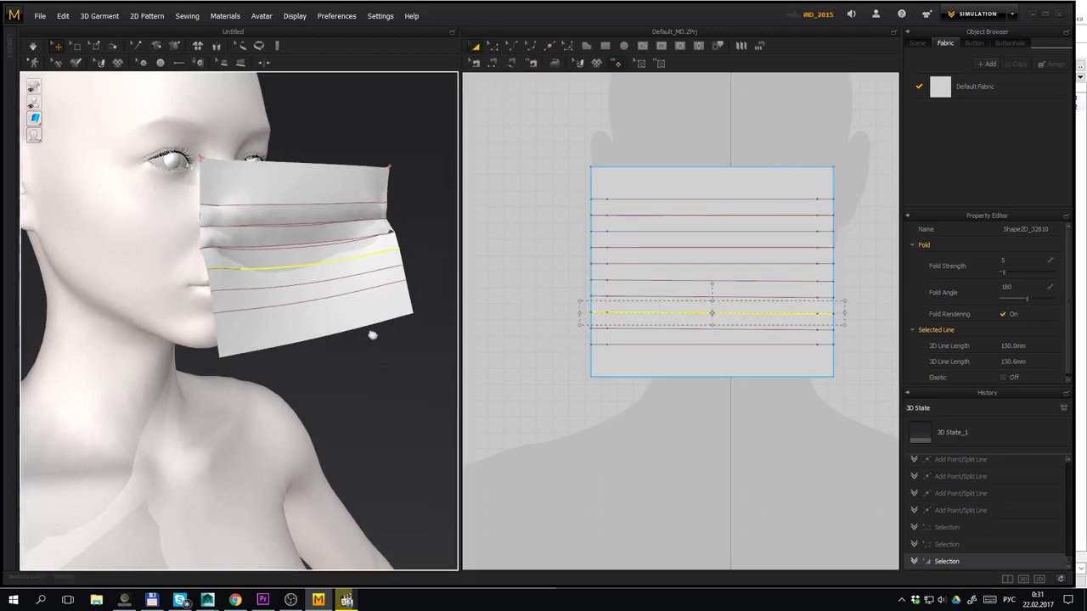
scroll(387, 334, up, 1)
right_drag(387, 334, 414, 331)
click(1024, 273)
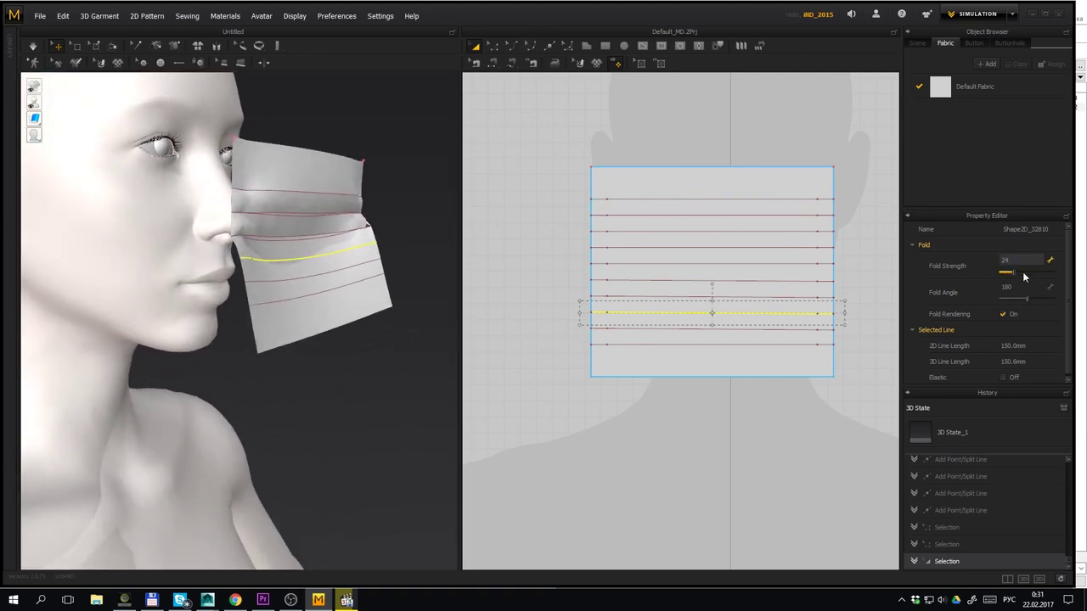
drag(1030, 305, 1017, 302)
key(space)
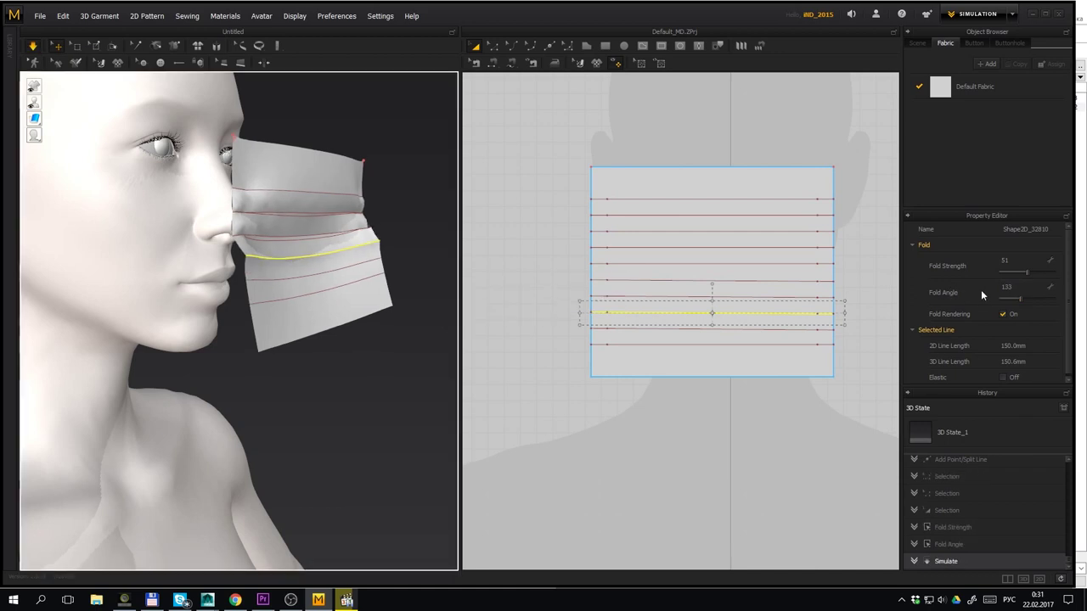
drag(1040, 304, 1004, 308)
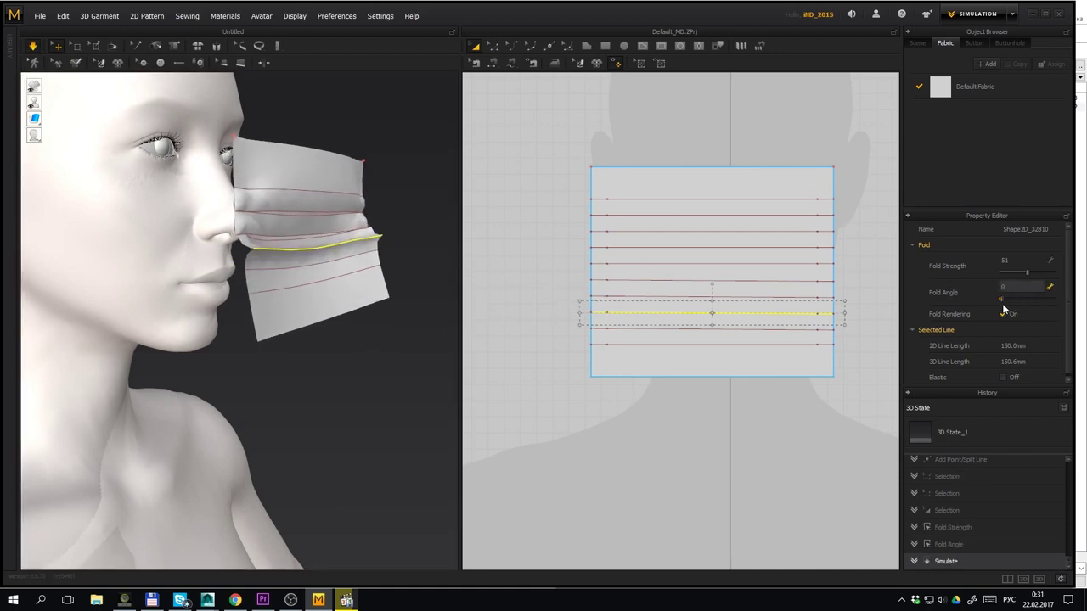
Set the ninth internal line's fold strength to 74 and fold angle to 360
click(777, 330)
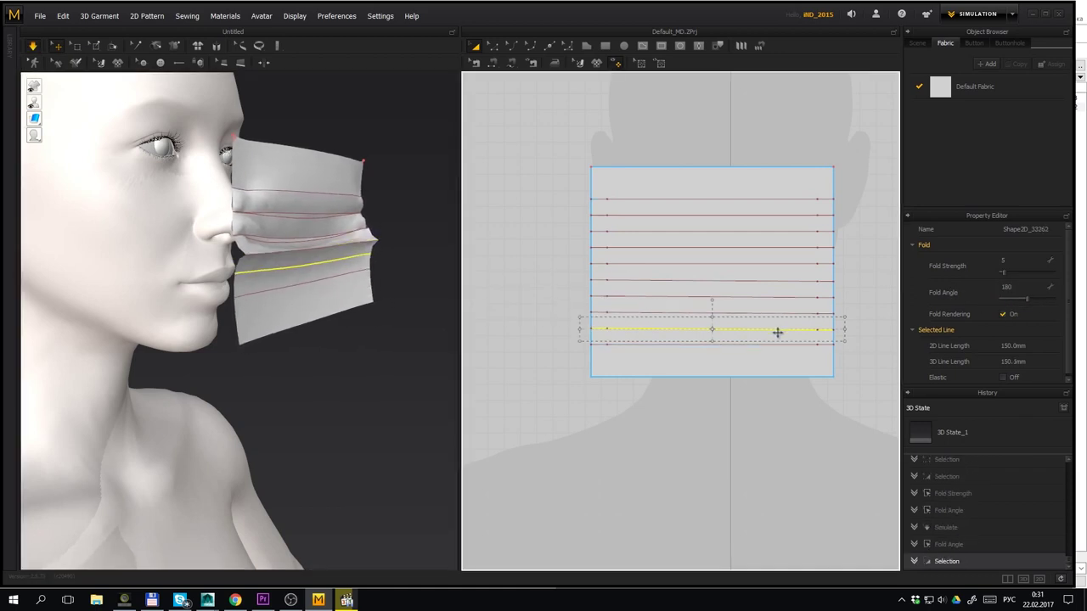
drag(1004, 273, 1051, 303)
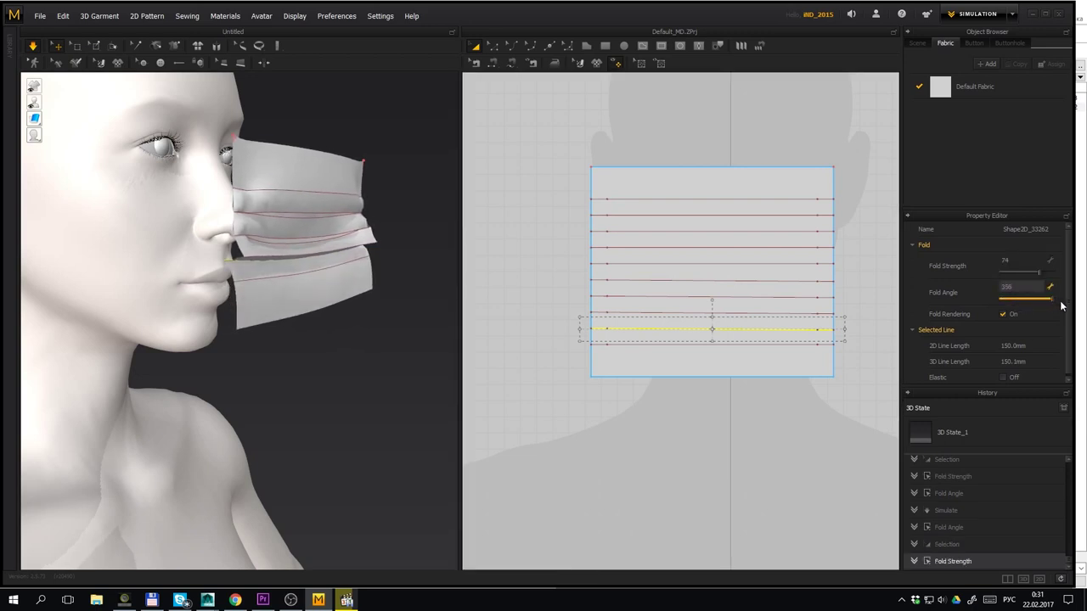
Sew the 10 mm end segments of the seventh and ninth internal lines together on both sides, and simulate
scroll(706, 338, up, 2)
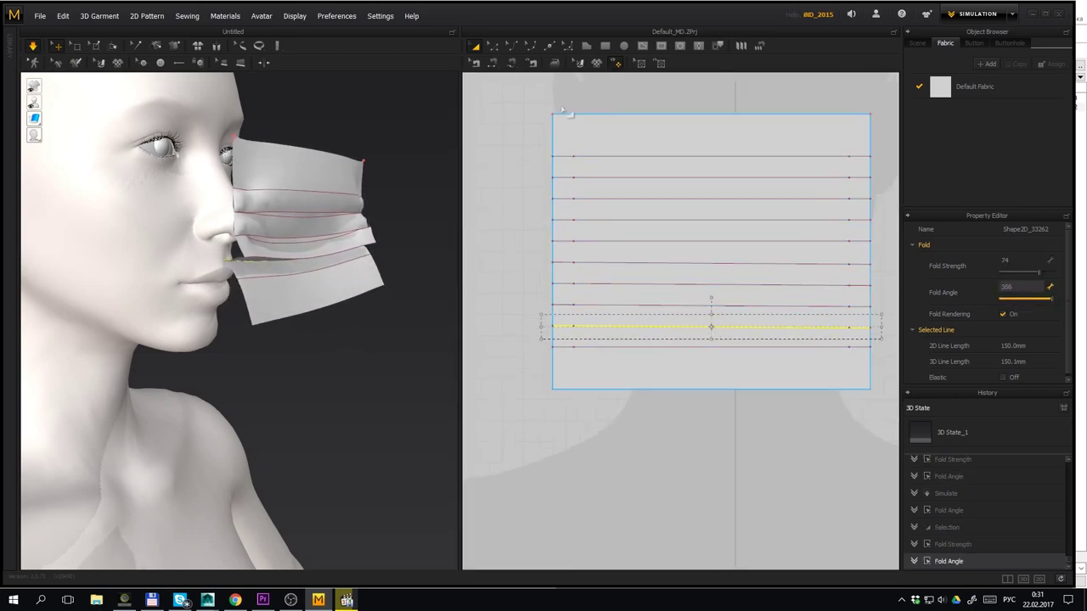
click(493, 66)
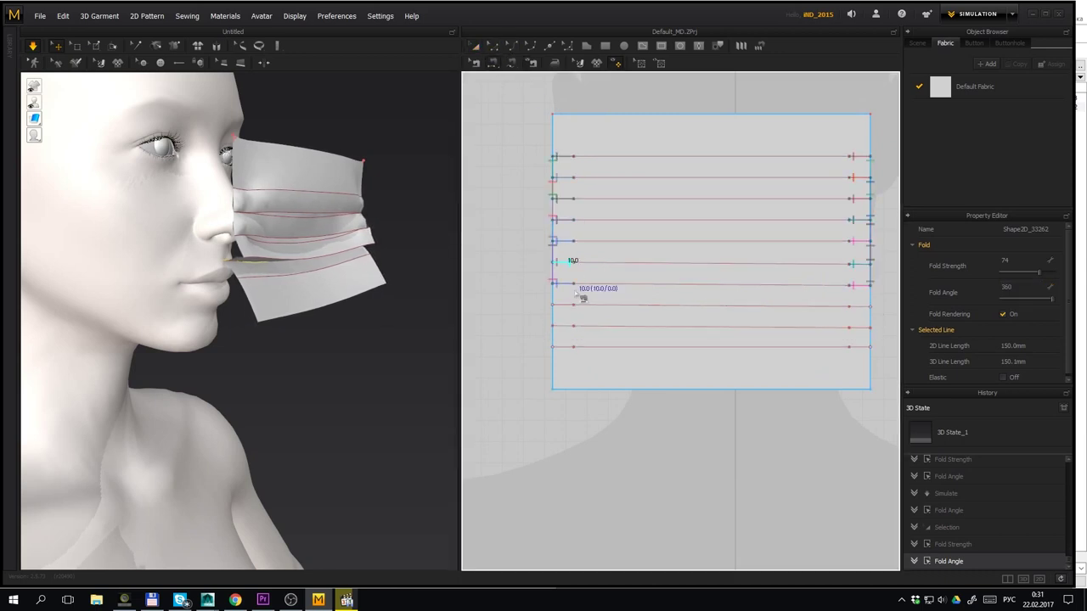
click(562, 285)
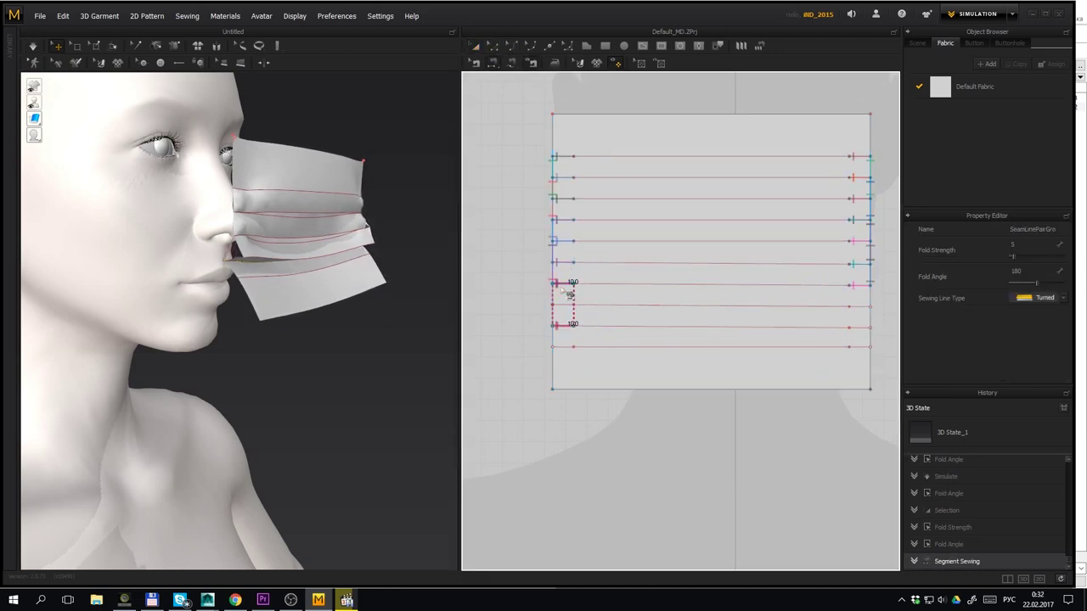
click(855, 329)
click(859, 287)
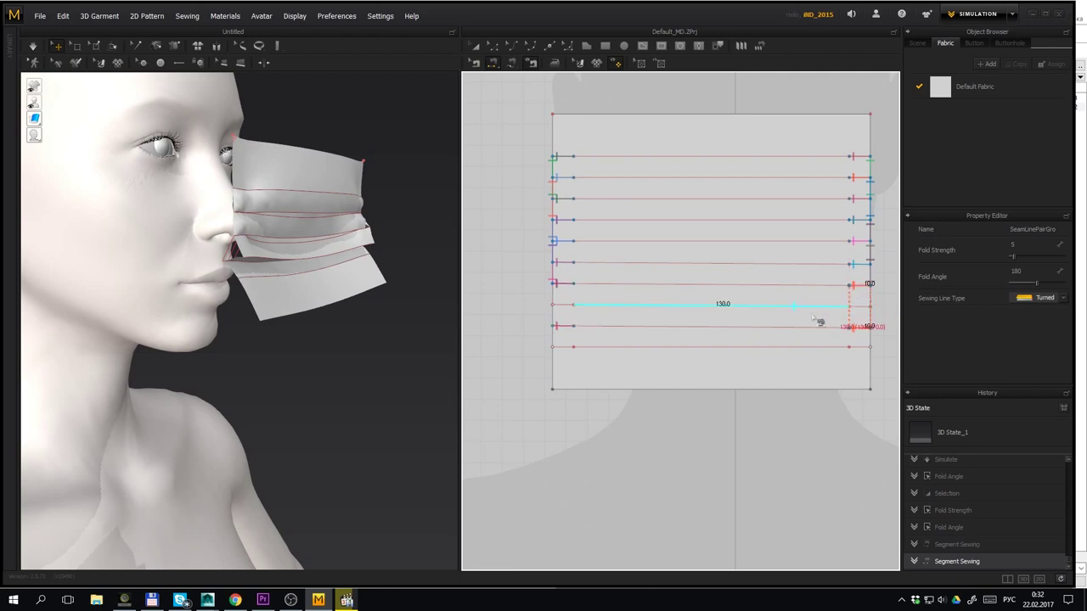
key(space)
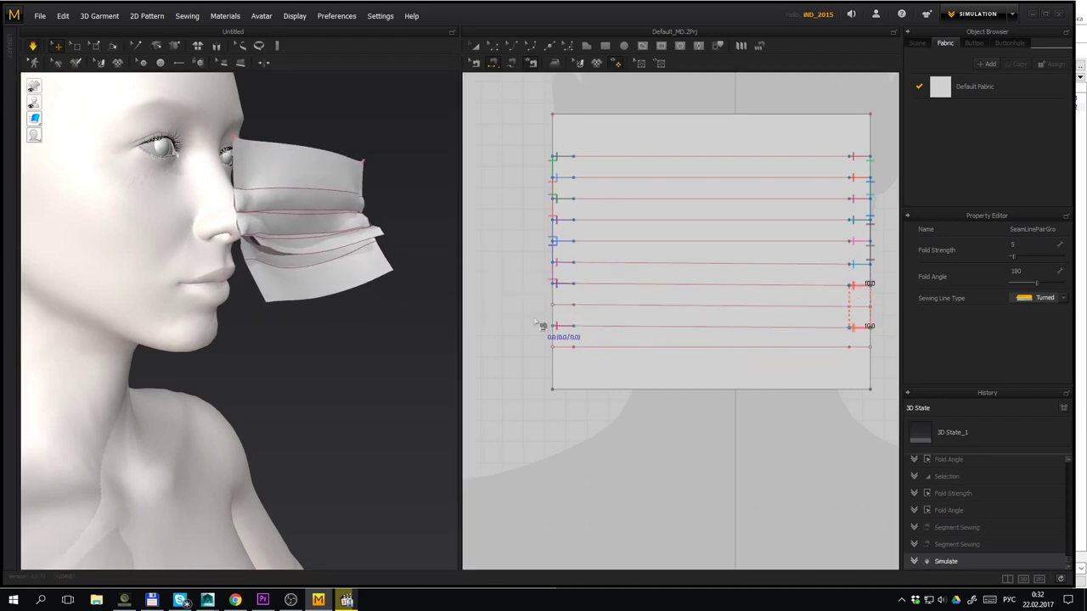
Sew the 10 mm end segments of the eighth and tenth internal lines together on both sides, and simulate
click(566, 355)
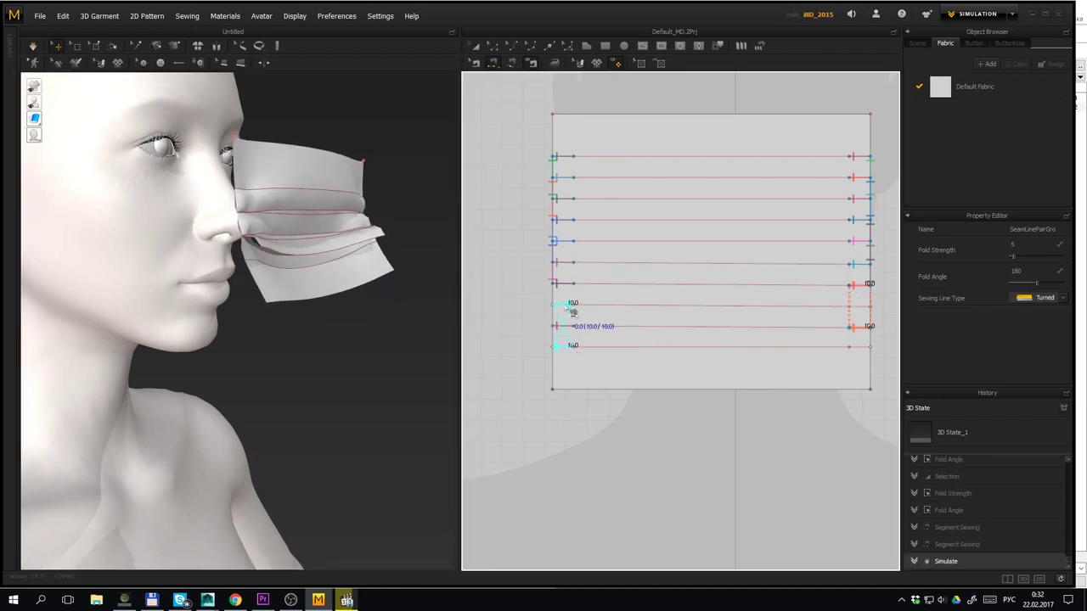
click(566, 310)
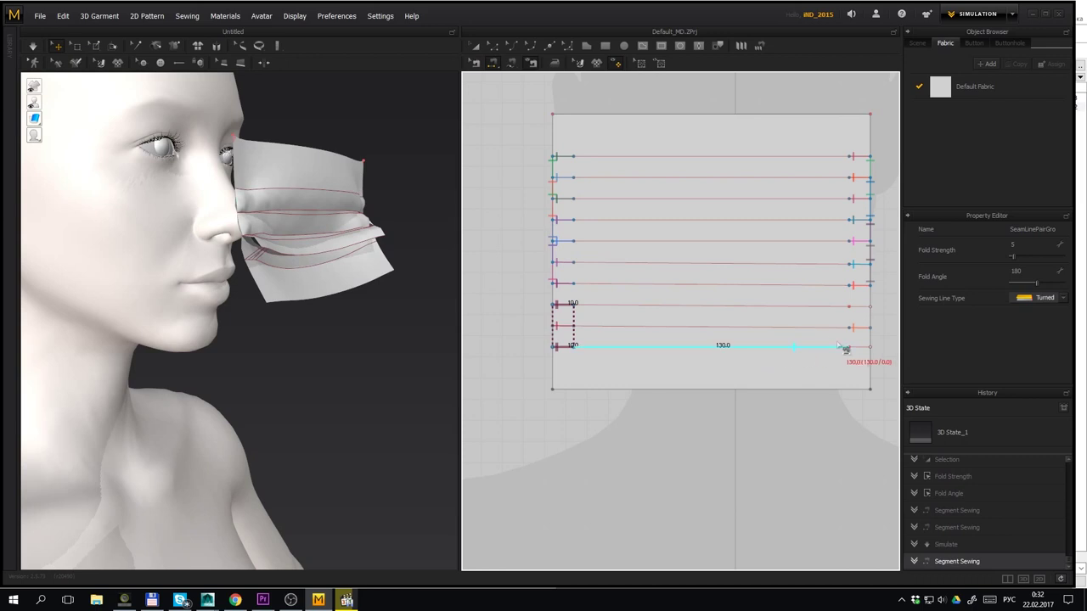
click(867, 310)
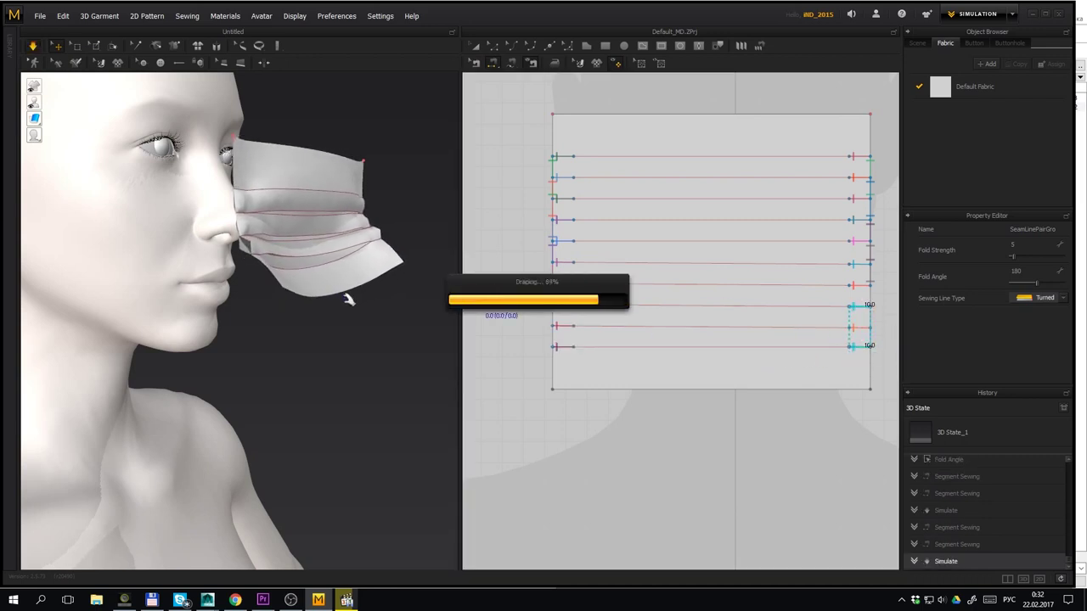
click(556, 344)
click(559, 324)
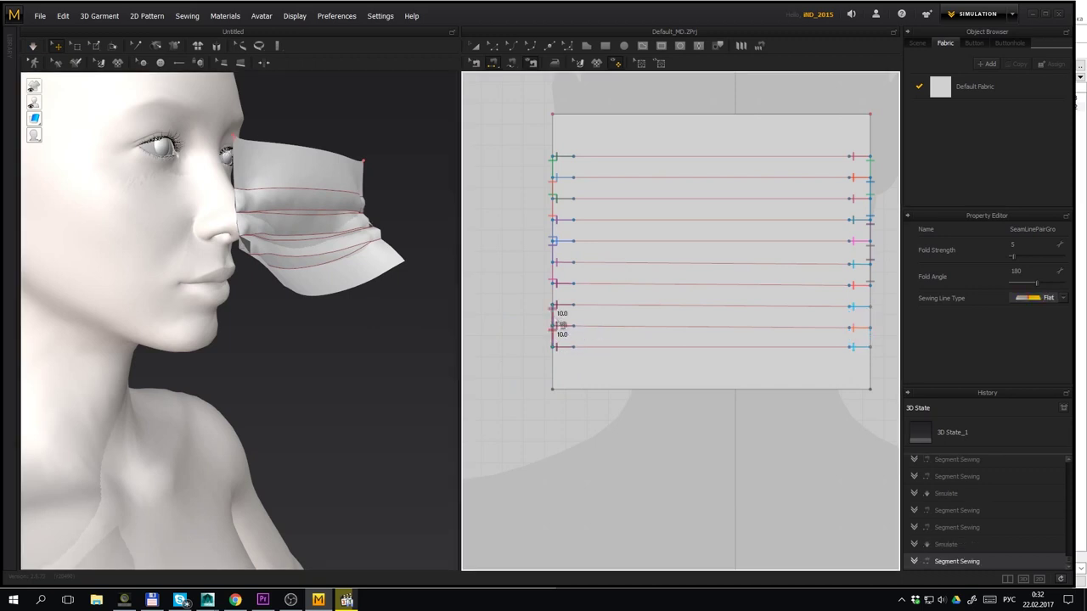
key(ctrl+z)
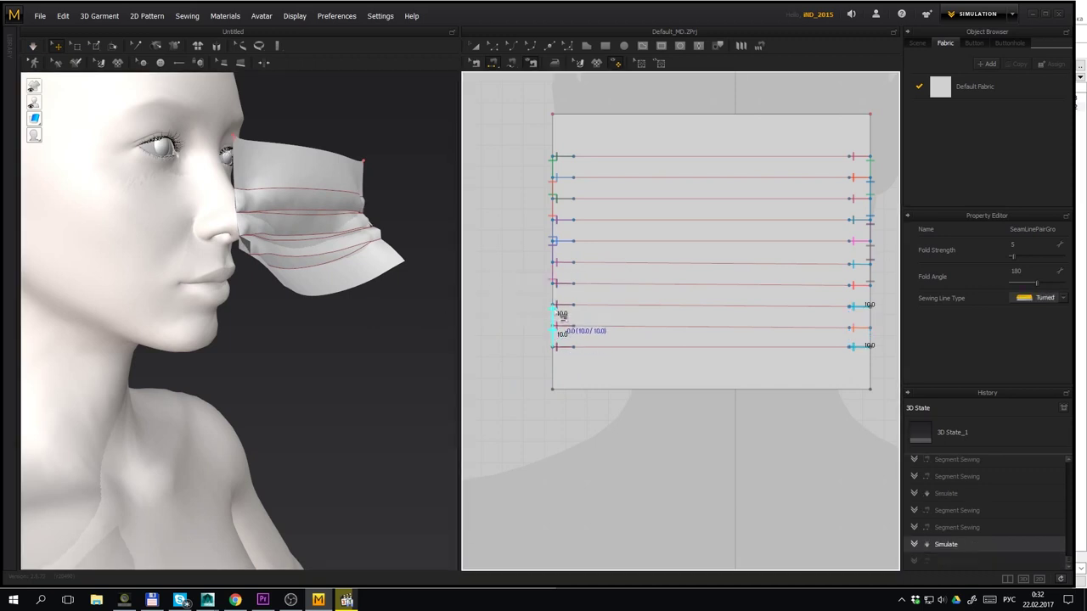
Sew the adjacent left side-edge segments between the seventh and tenth internal lines together in two seams, simulating after each
click(560, 324)
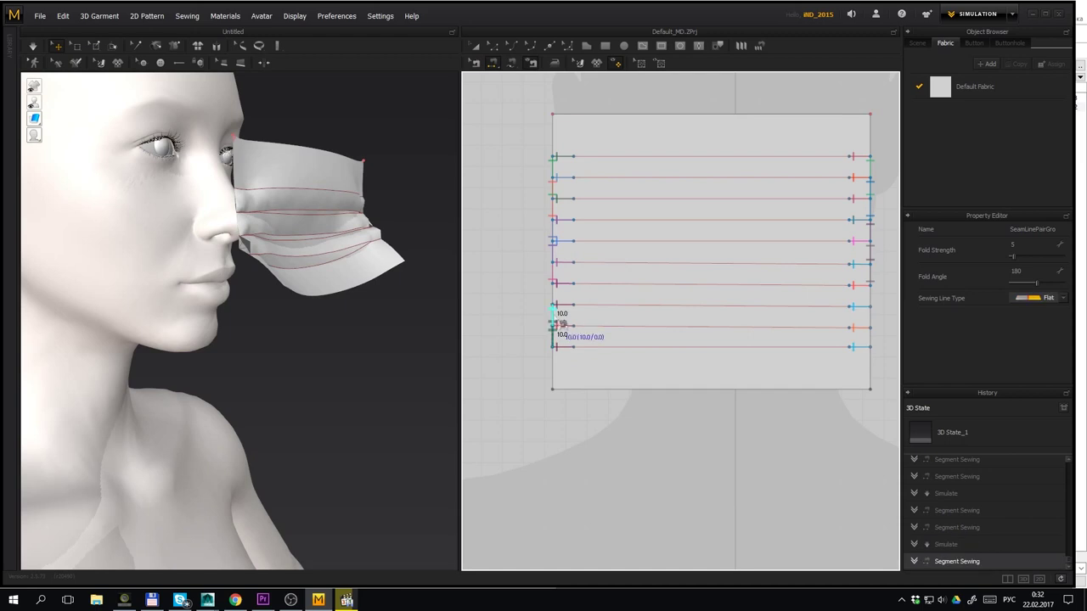
key(space)
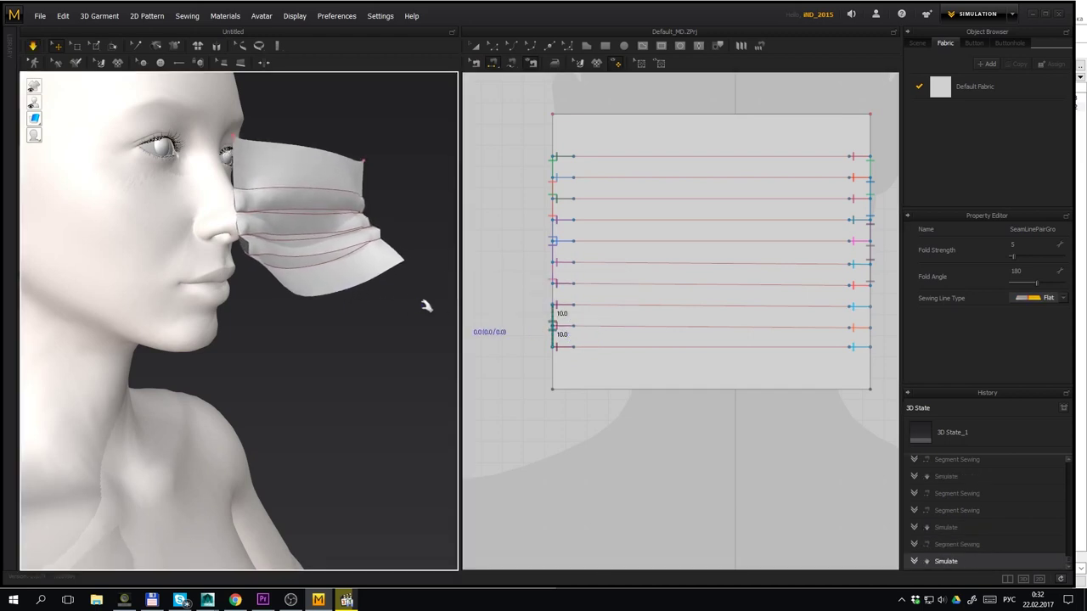
click(554, 296)
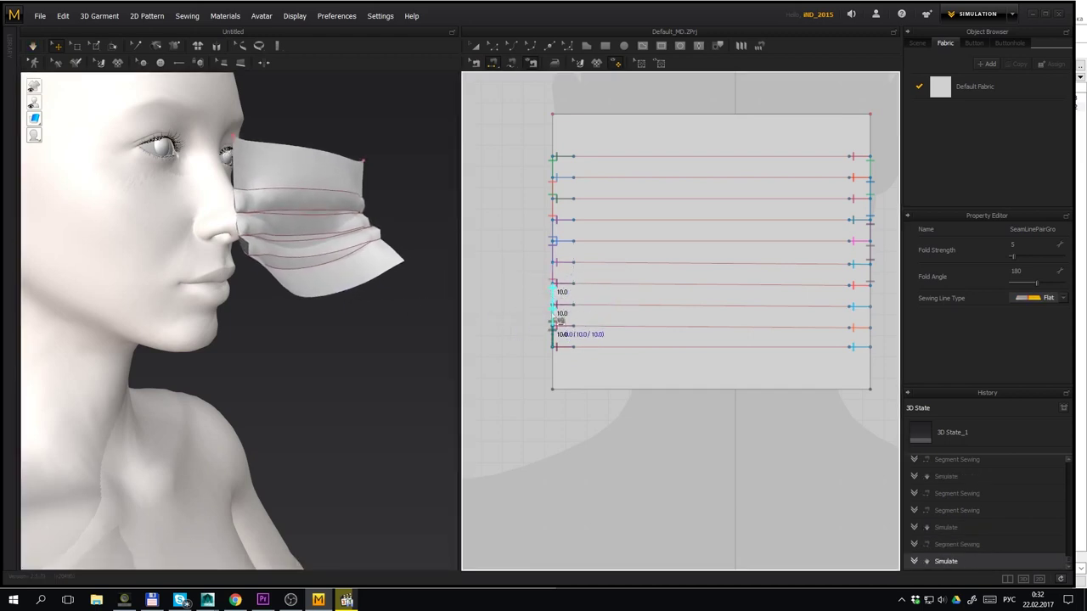
click(557, 327)
key(space)
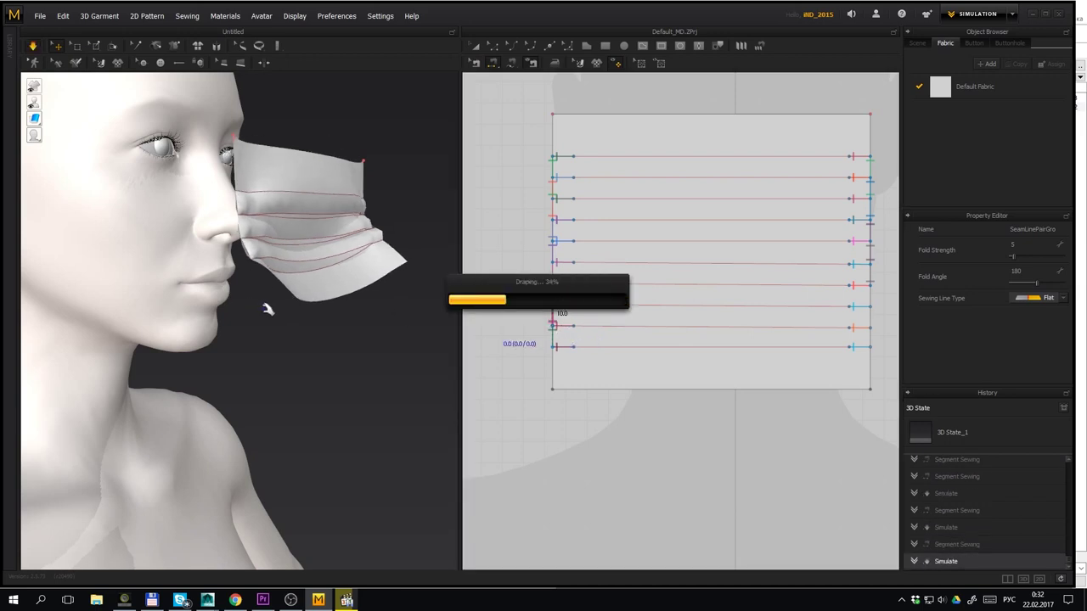
Sew the adjacent right side-edge segments between the seventh and tenth internal lines together in two seams, simulating after each
click(871, 297)
click(875, 334)
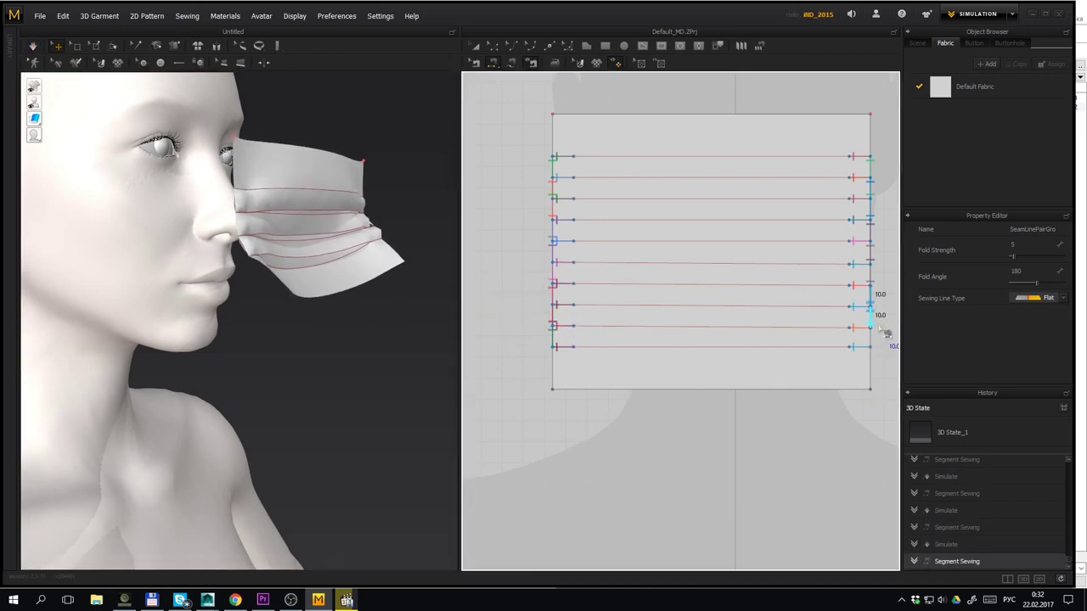
key(space)
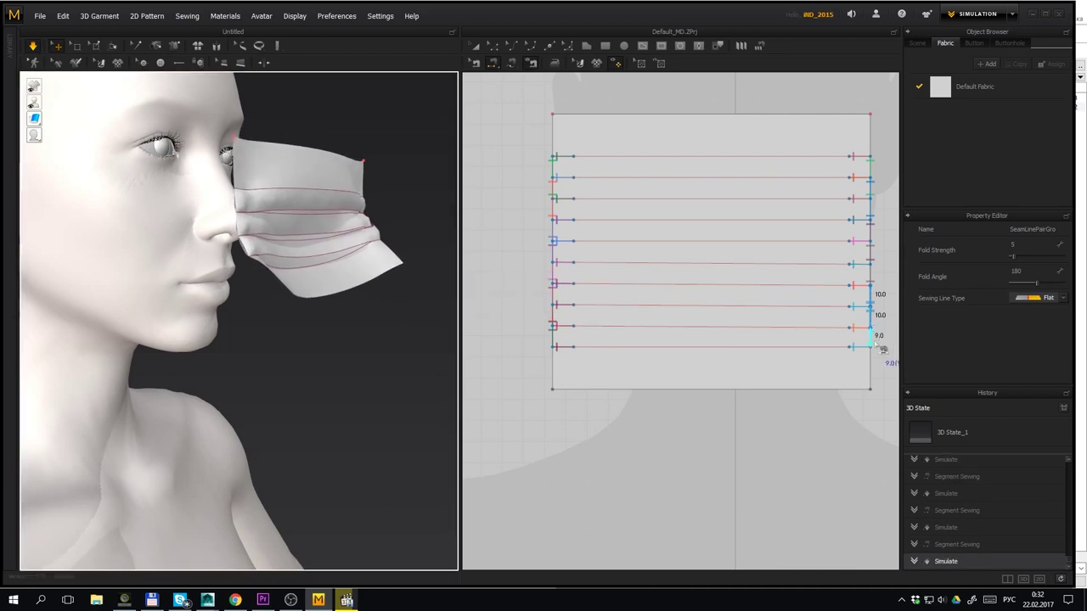
click(873, 339)
click(874, 314)
key(space)
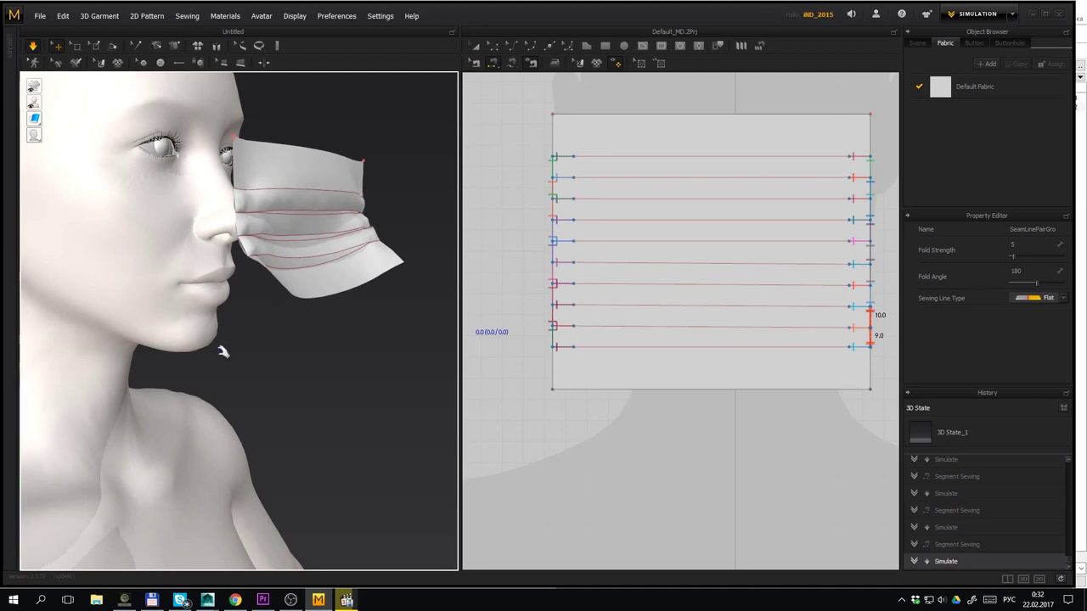
right_drag(223, 349, 377, 308)
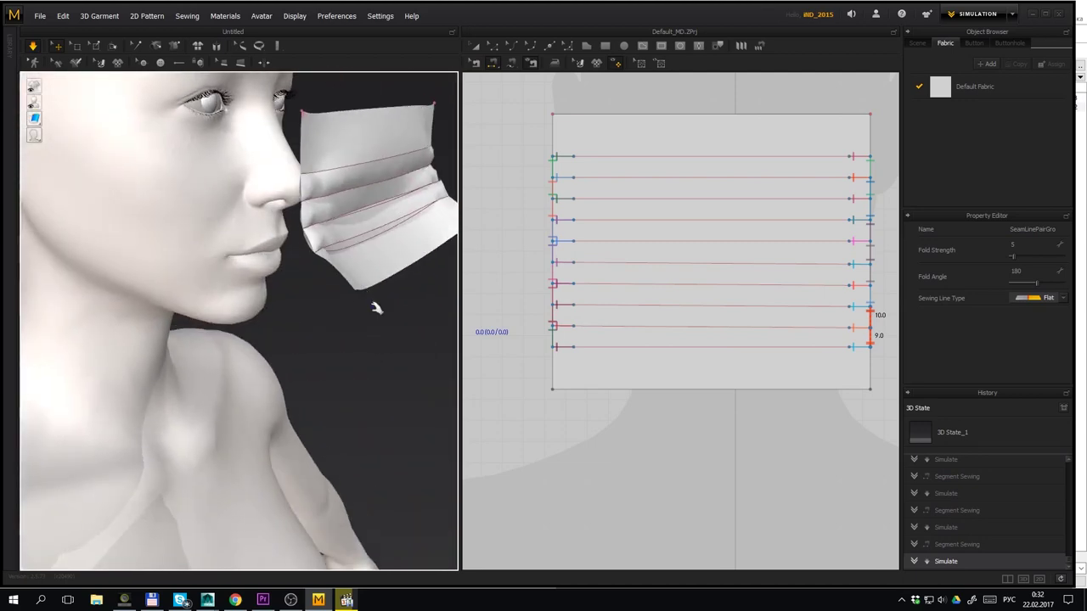
Pin the two lower corners of the pleated cloth with box pins
click(95, 47)
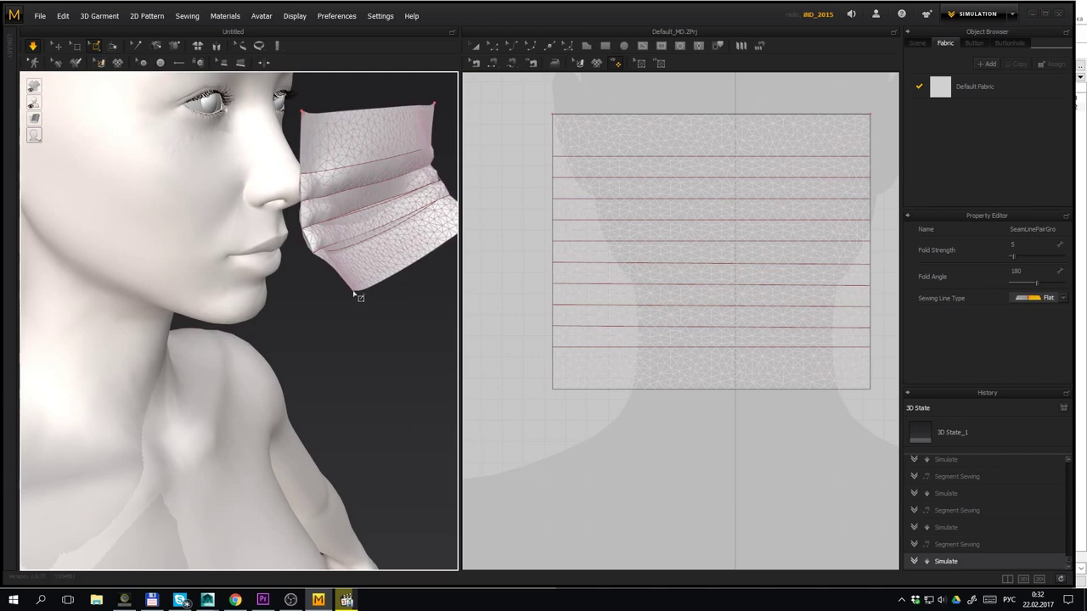
drag(353, 292, 362, 304)
right_drag(373, 331, 295, 333)
drag(436, 222, 429, 234)
right_drag(356, 289, 407, 276)
drag(243, 276, 258, 292)
right_drag(348, 285, 252, 197)
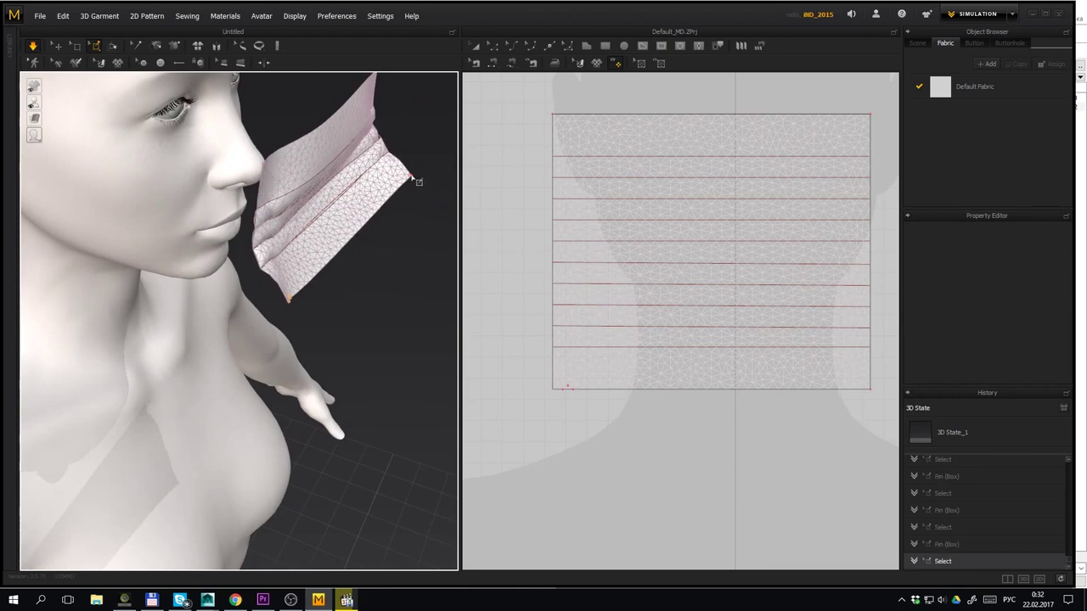
Select the pins at the cloth's corners and move the pleated piece in front of the avatar's mouth and nose
right_drag(428, 215, 348, 182)
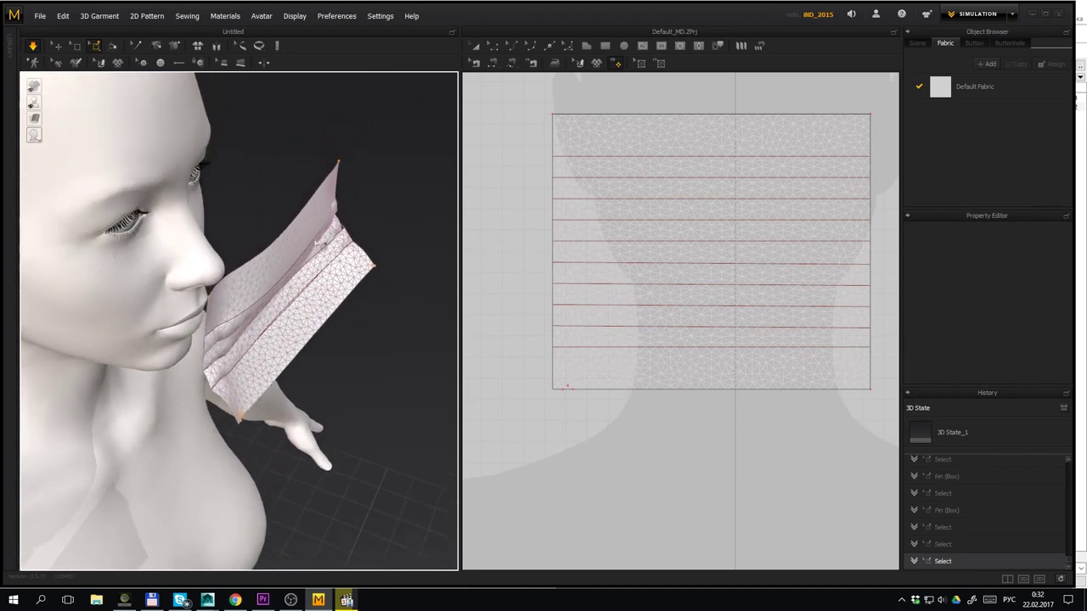
right_drag(317, 242, 299, 252)
drag(297, 248, 227, 240)
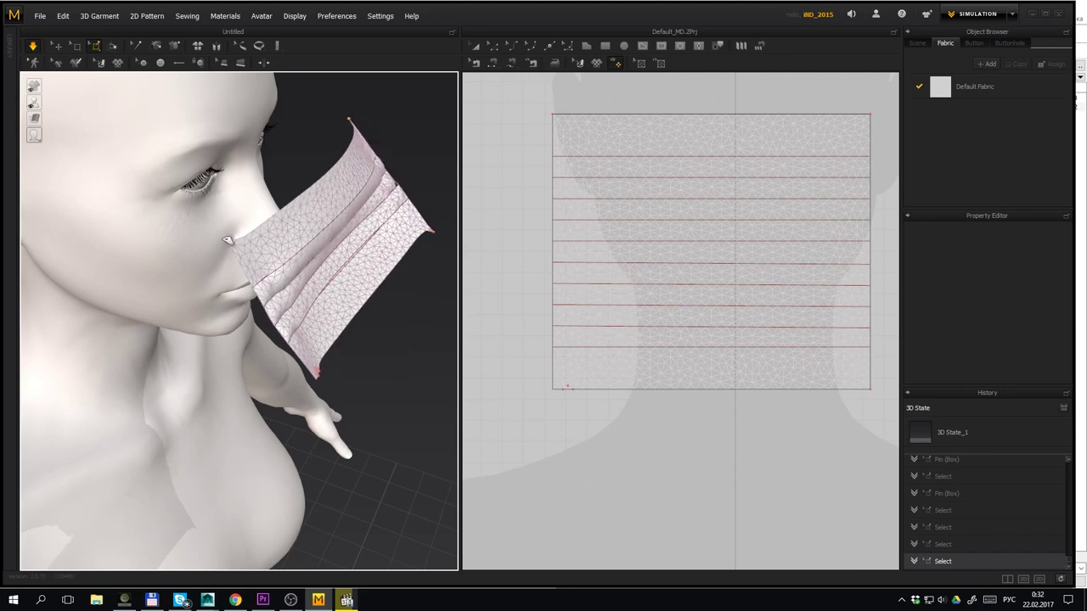
shift+click(320, 377)
shift+click(435, 233)
right_drag(374, 255, 442, 229)
drag(334, 320, 228, 367)
right_drag(361, 370, 212, 365)
drag(388, 355, 411, 355)
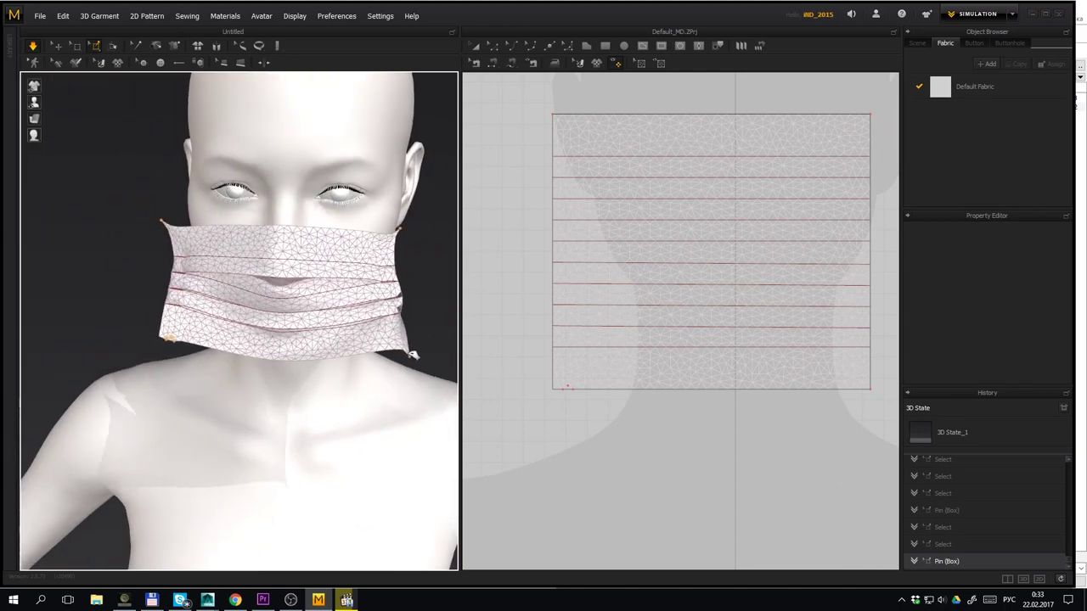
Bring the pinned mask closer against the face and simulate it
right_drag(407, 356, 210, 386)
drag(193, 384, 229, 372)
mouse_move(200, 382)
right_down()
mouse_move(302, 396)
mouse_move(145, 245)
mouse_move(263, 203)
mouse_move(388, 382)
mouse_move(437, 398)
mouse_move(295, 427)
mouse_move(282, 386)
mouse_move(382, 407)
mouse_move(191, 381)
mouse_move(363, 235)
mouse_move(365, 280)
mouse_move(467, 323)
mouse_move(214, 380)
right_up()
key(space)
key(space)
Pull the lower corner pin on the avatar's left side back beneath the jaw and simulate the mask around the chin
click(357, 335)
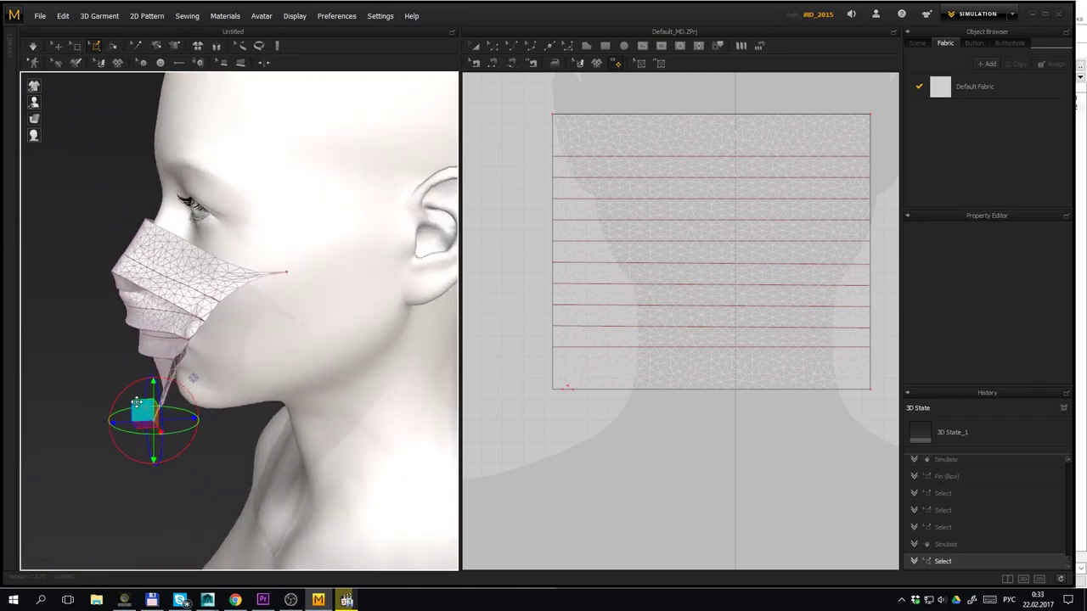
key(space)
drag(143, 416, 285, 379)
right_drag(258, 430, 425, 399)
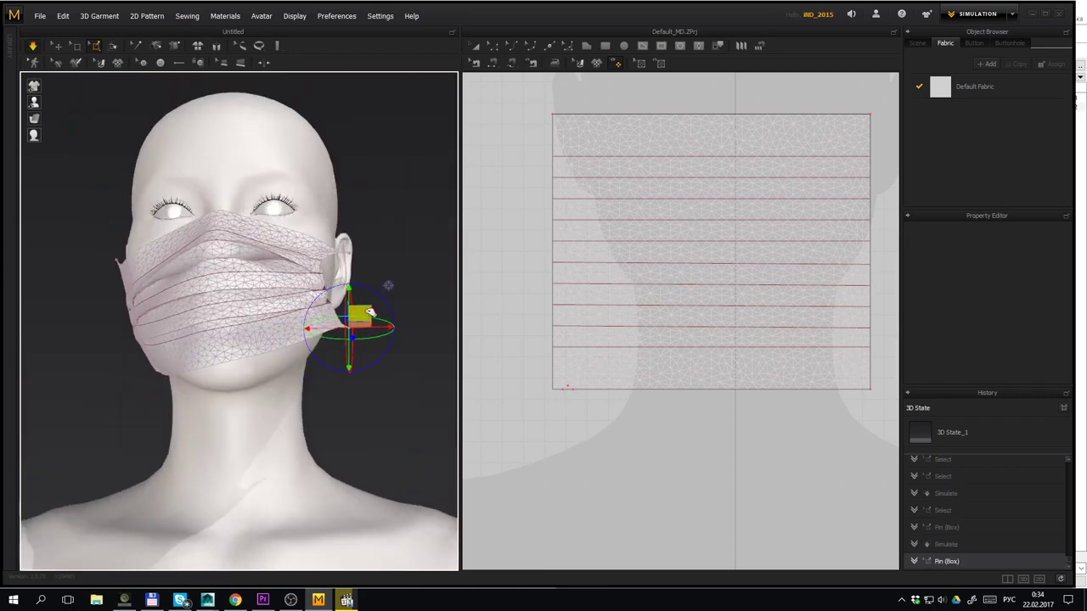
drag(369, 310, 339, 341)
right_drag(353, 336, 204, 358)
drag(239, 353, 208, 330)
key(space)
right_drag(189, 405, 323, 426)
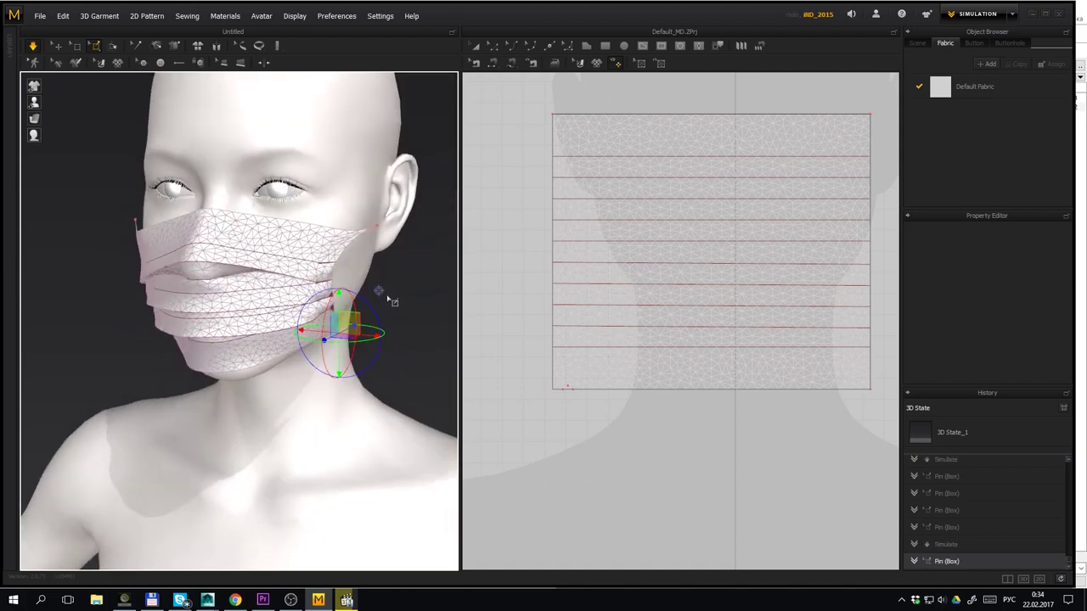
Simulate the mask against the lower face with its corners pinned and check its fit from the side
right_drag(424, 250, 557, 363)
drag(596, 422, 539, 377)
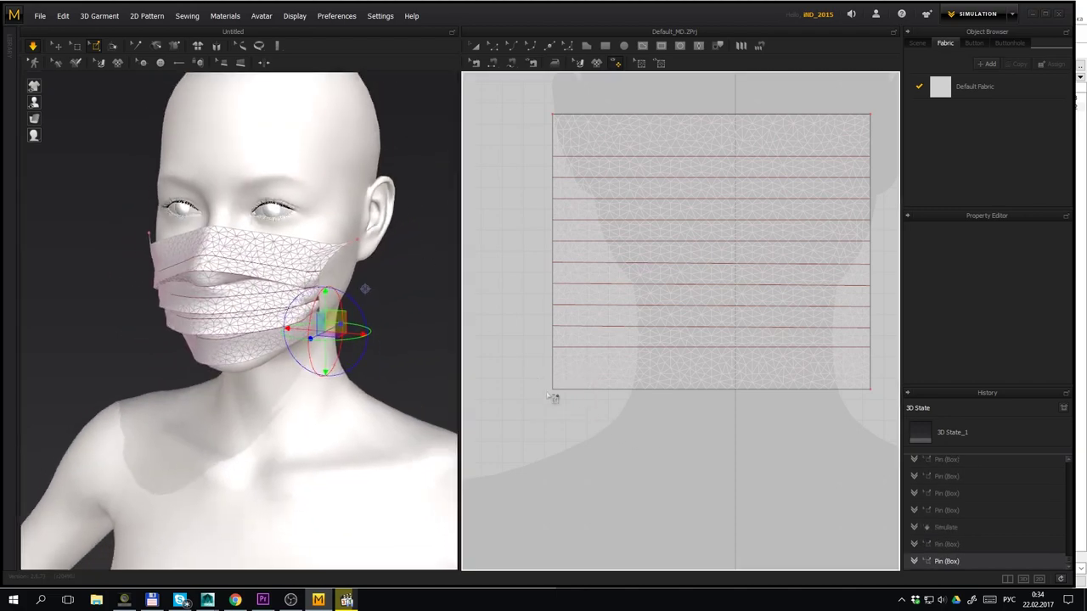
key(space)
key(space)
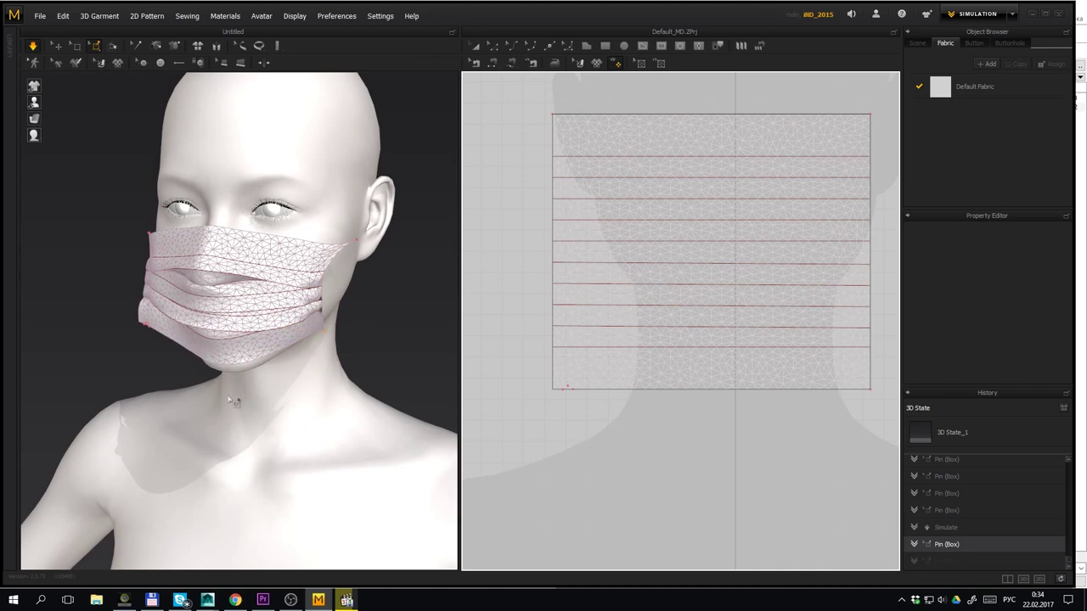
right_drag(230, 400, 303, 393)
scroll(556, 395, down, 2)
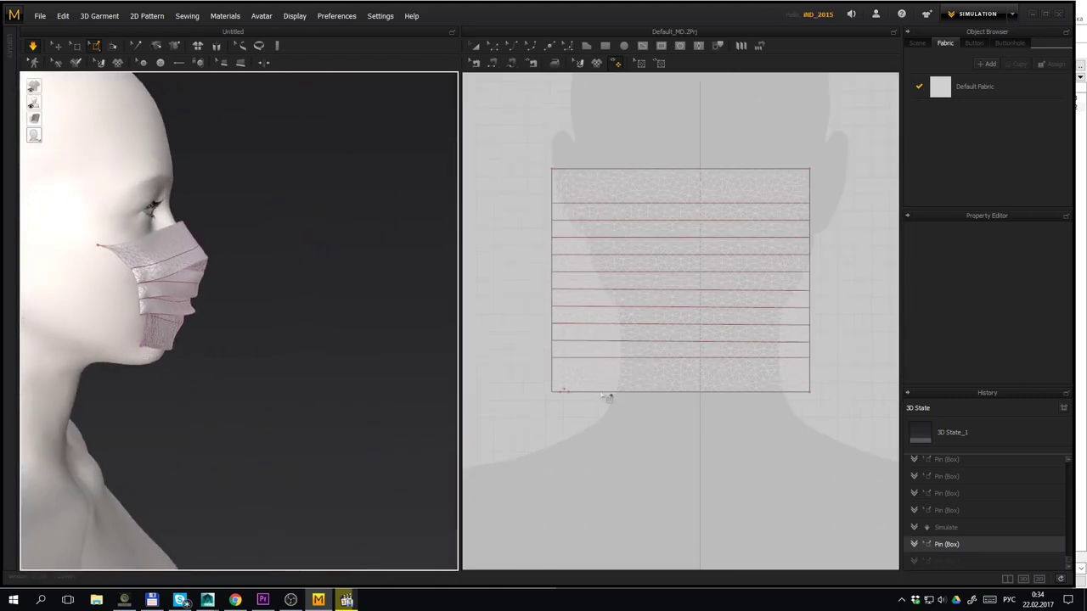
Create a rectangular strap pattern 200 mm wide and 8 mm high beside the mask pattern
right_drag(581, 373, 631, 397)
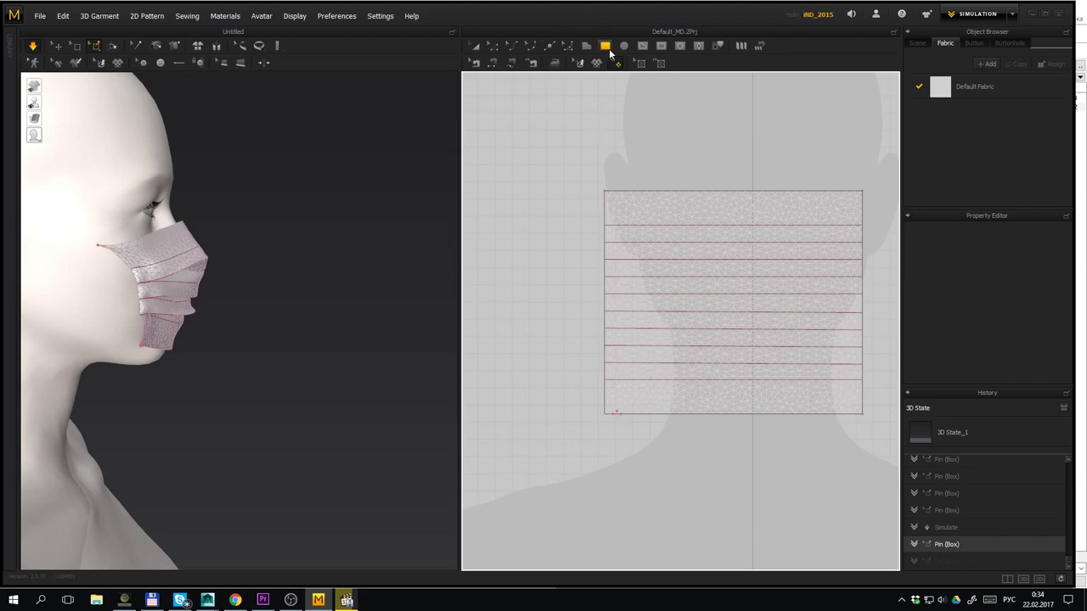
click(609, 50)
click(510, 172)
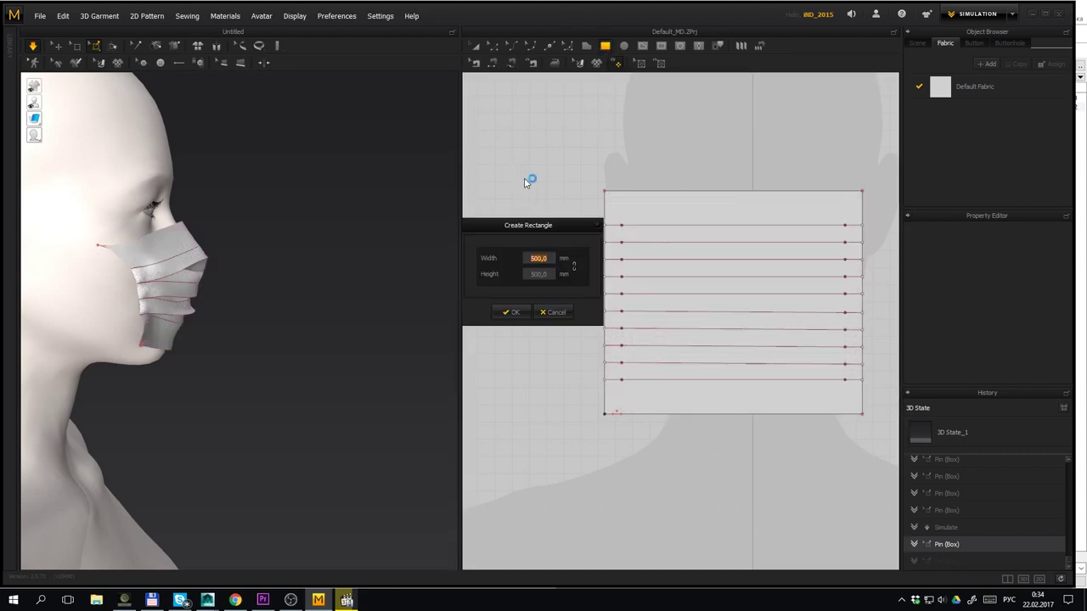
text(8)
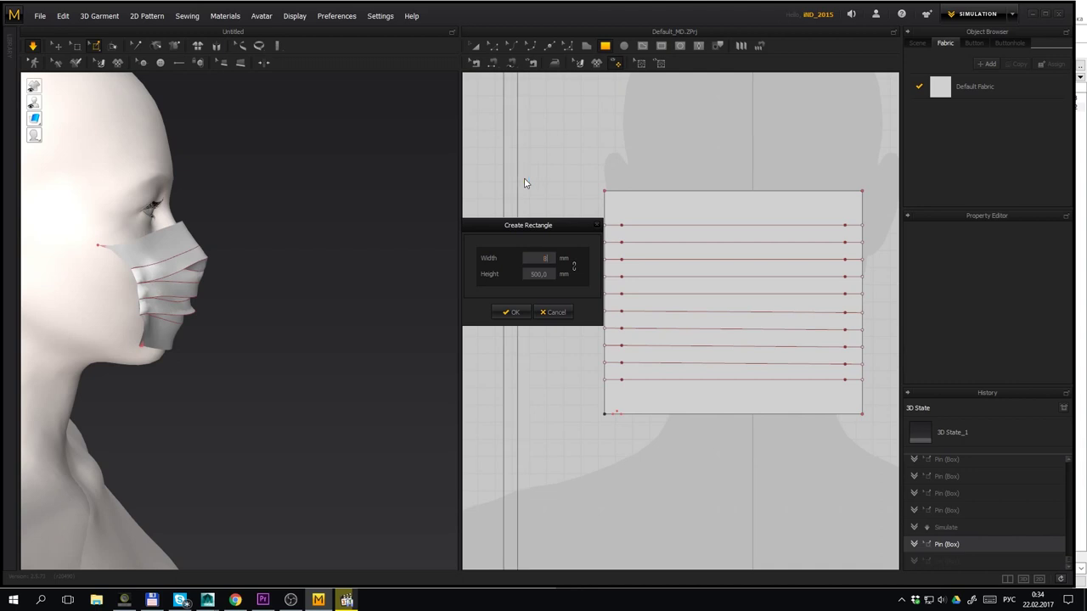
text(200)
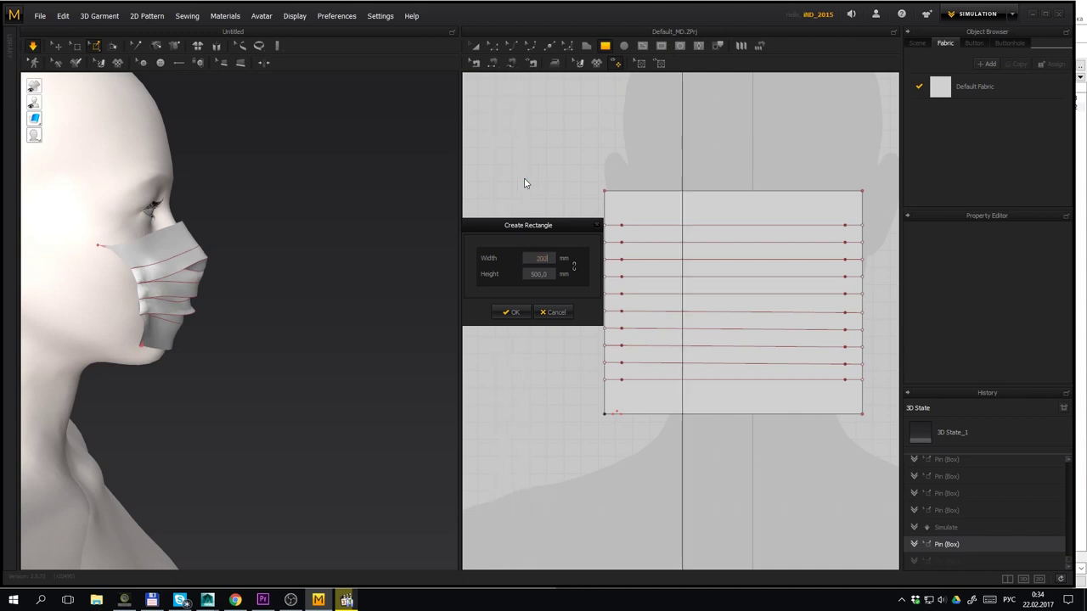
text(8)
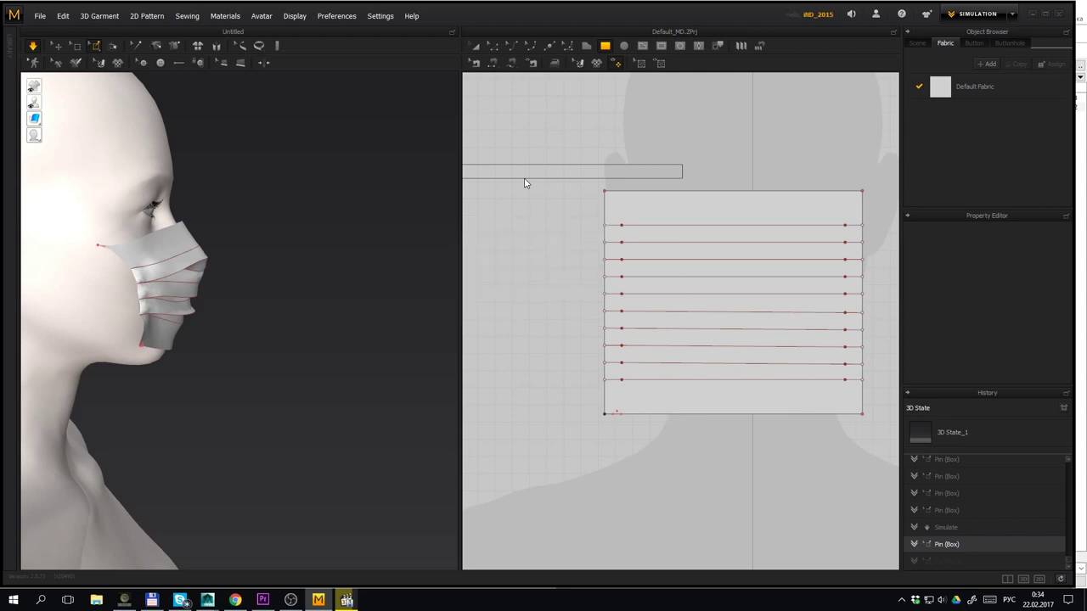
key(Return)
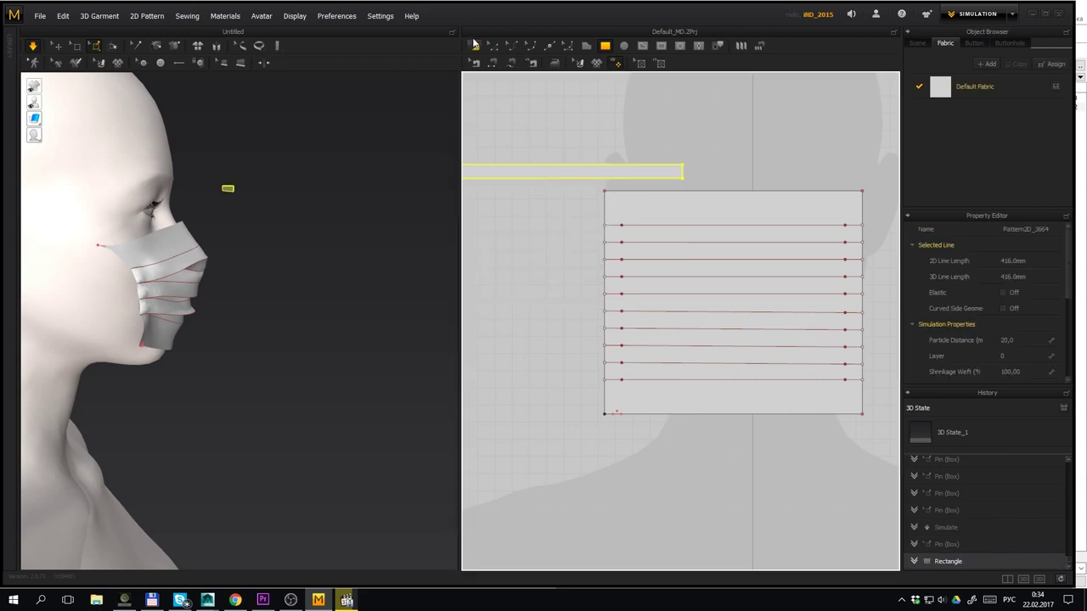
Move the strap pattern beside the upper left corner of the mask pattern and paste a copy at its upper right corner
drag(592, 179, 500, 204)
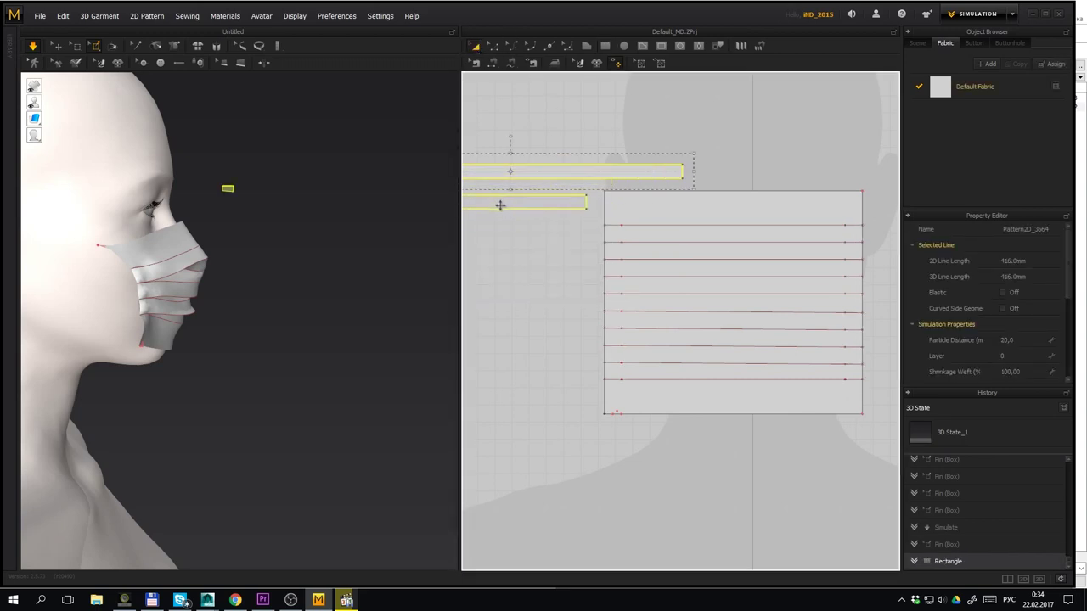
scroll(575, 235, down, 3)
middle_drag(694, 241, 676, 241)
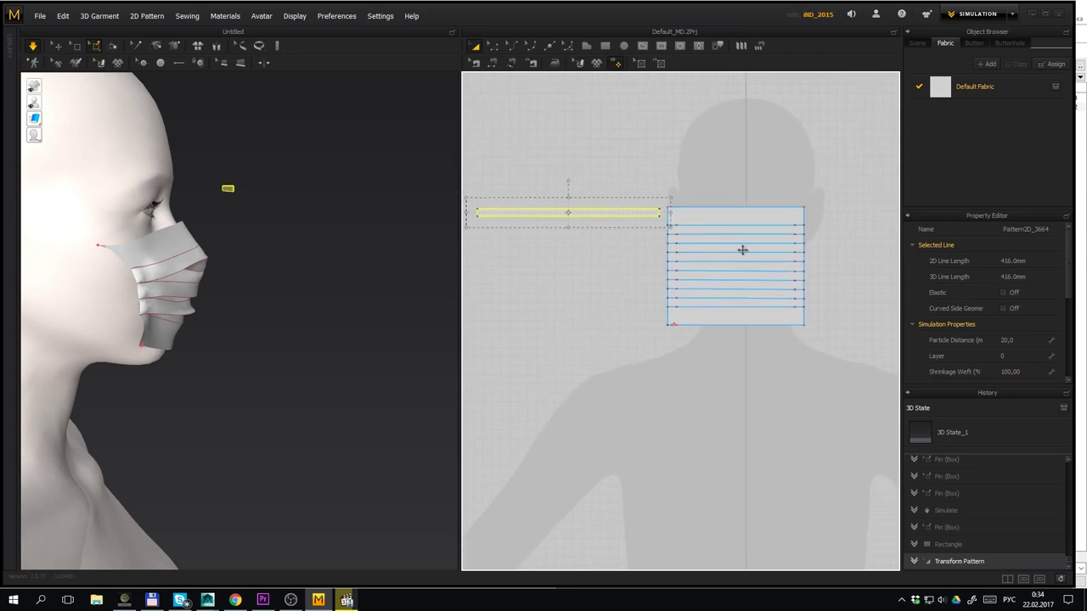
key(ctrl+c)
key(ctrl+v)
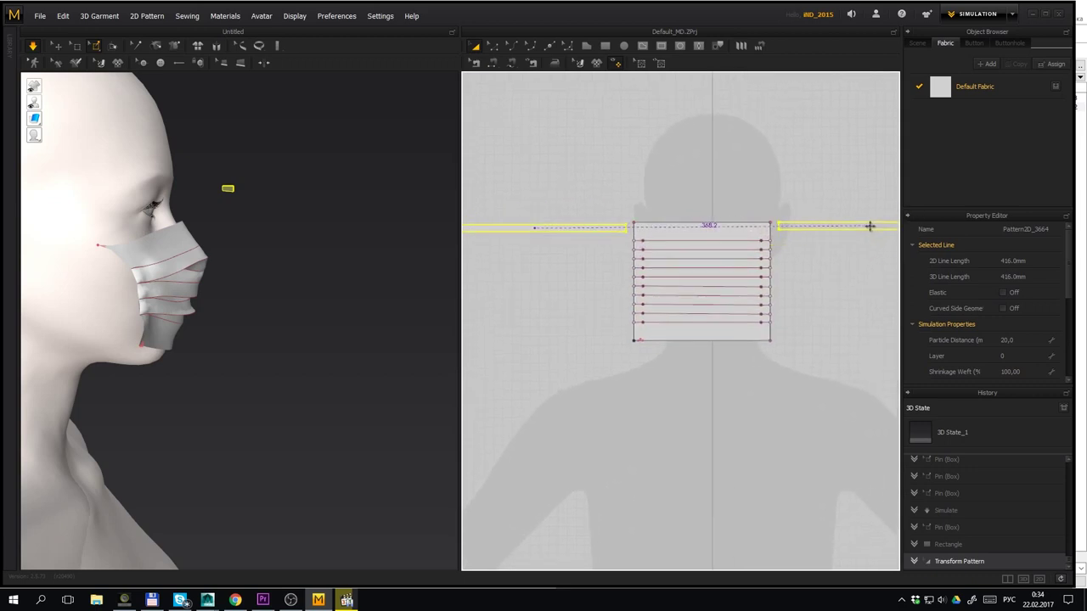
click(869, 225)
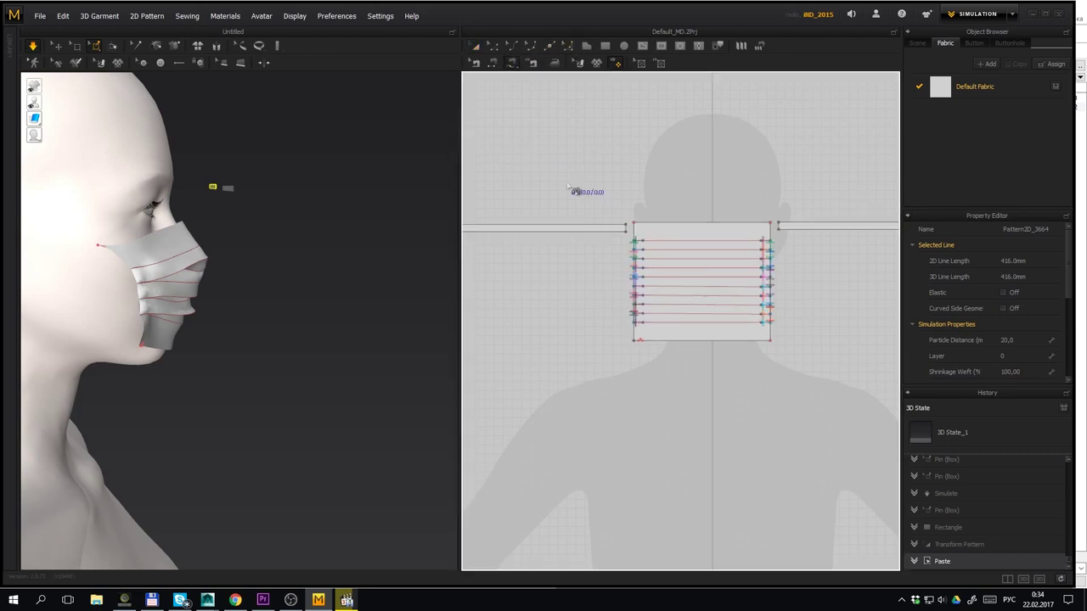
Sew the left strap's inner end to the top 8 mm of the mask pattern's left edge with Free Sewing
scroll(604, 214, up, 3)
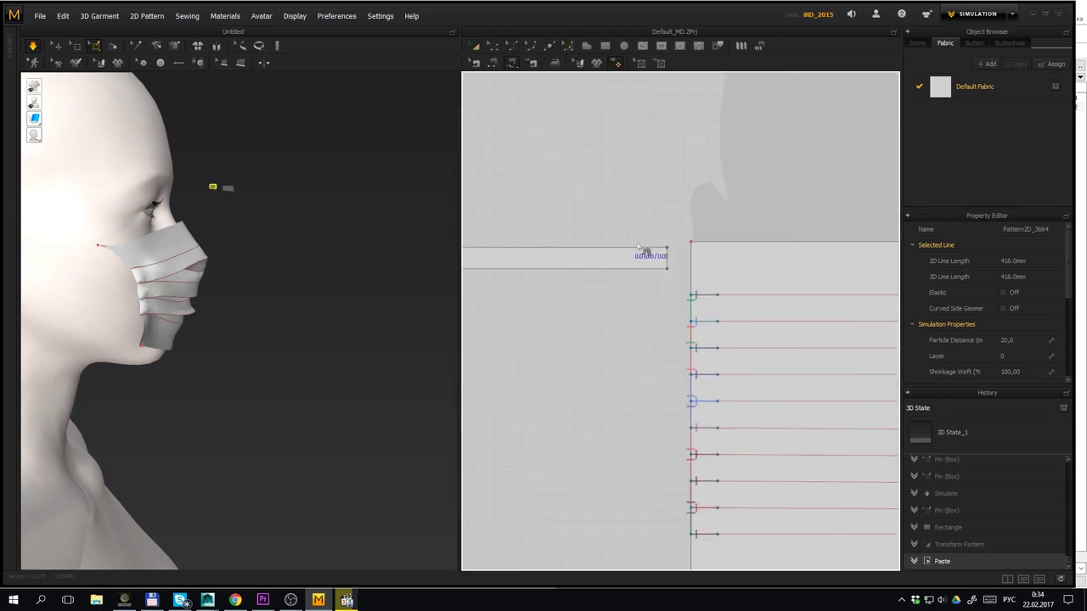
click(694, 267)
scroll(658, 315, down, 2)
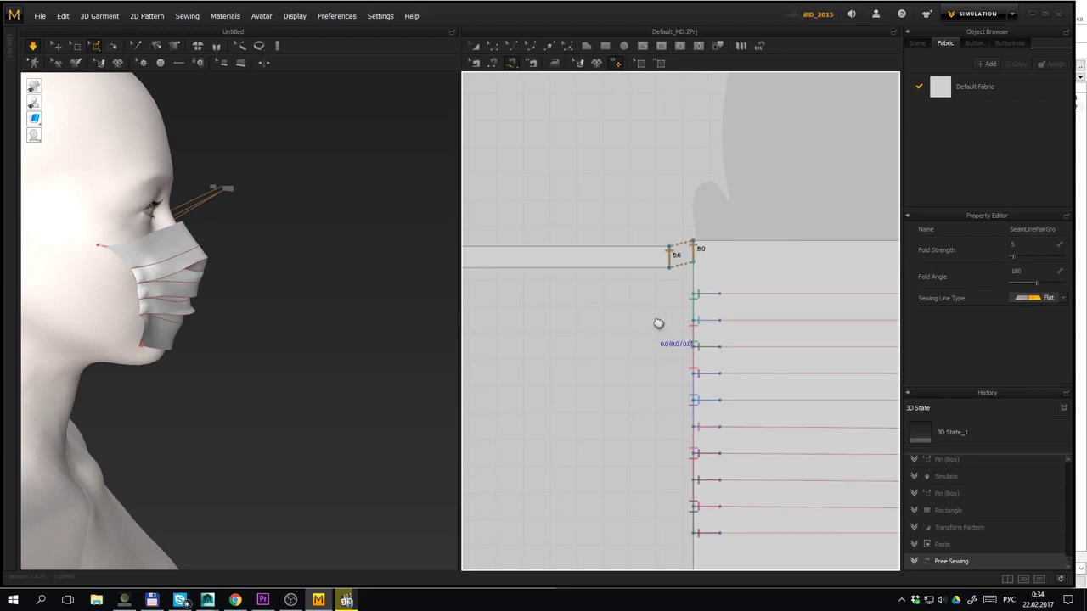
right_drag(643, 314, 793, 301)
scroll(697, 265, down, 1)
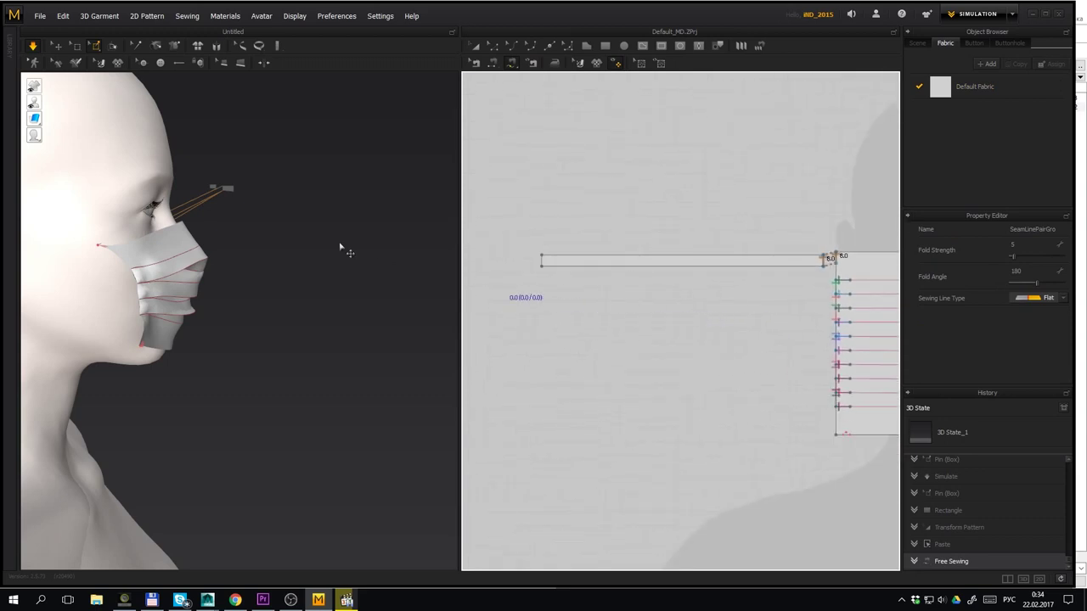
Sew the left strap's outer end to the bottom 8 mm of the mask pattern's left edge with Free Sewing
right_drag(342, 245, 251, 279)
key(2)
scroll(237, 273, down, 2)
middle_drag(238, 274, 146, 240)
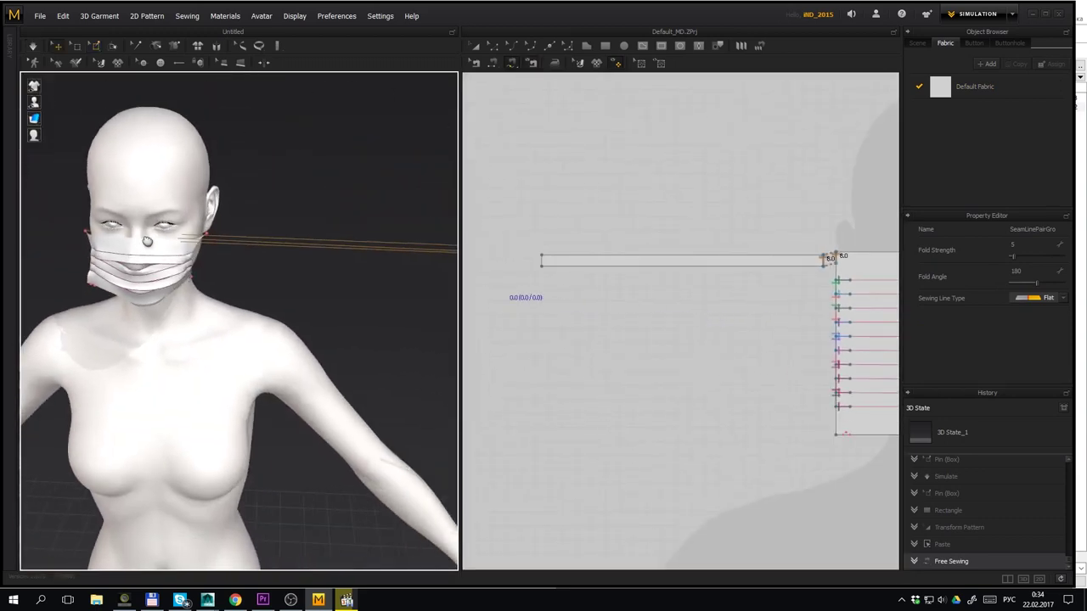
scroll(331, 278, down, 1)
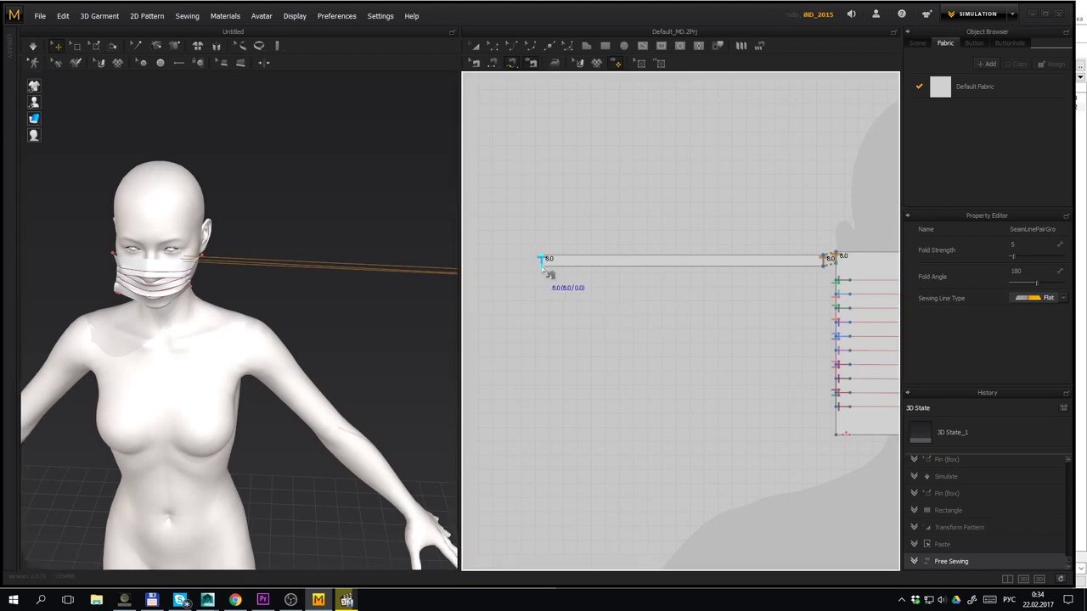
middle_drag(744, 403, 604, 338)
scroll(603, 336, up, 3)
click(738, 396)
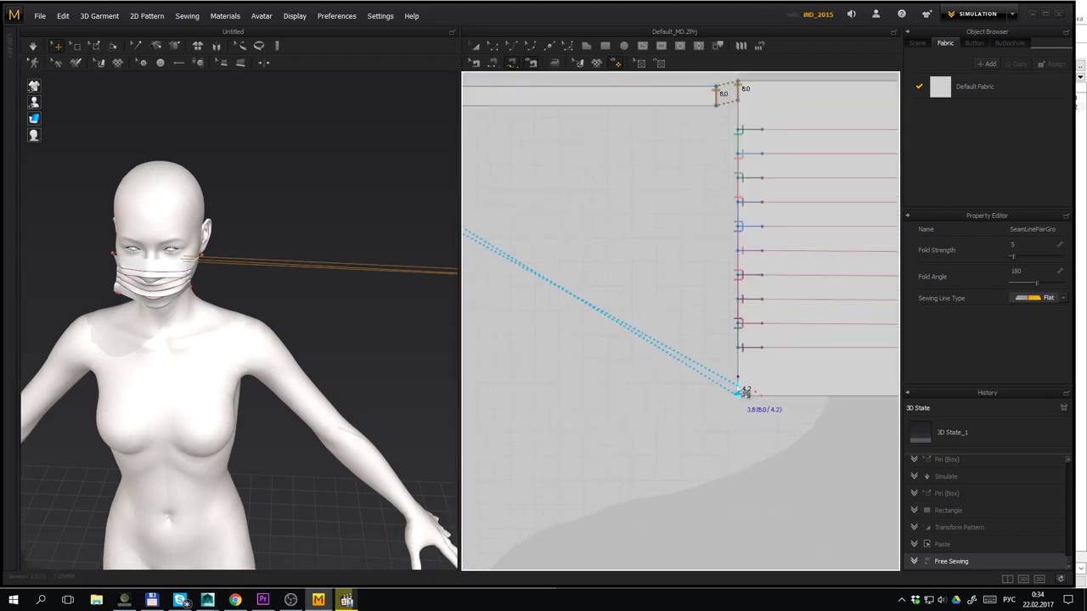
click(740, 391)
scroll(262, 283, down, 2)
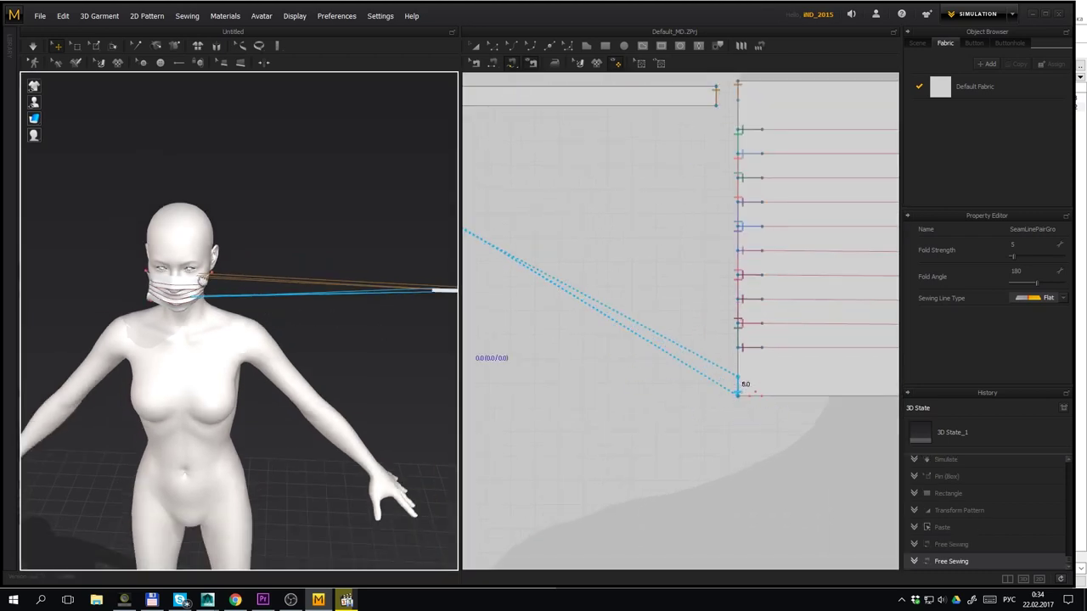
Stop the simulation, move the sewn strap to the avatar's right side and turn it upright beside the head
click(37, 47)
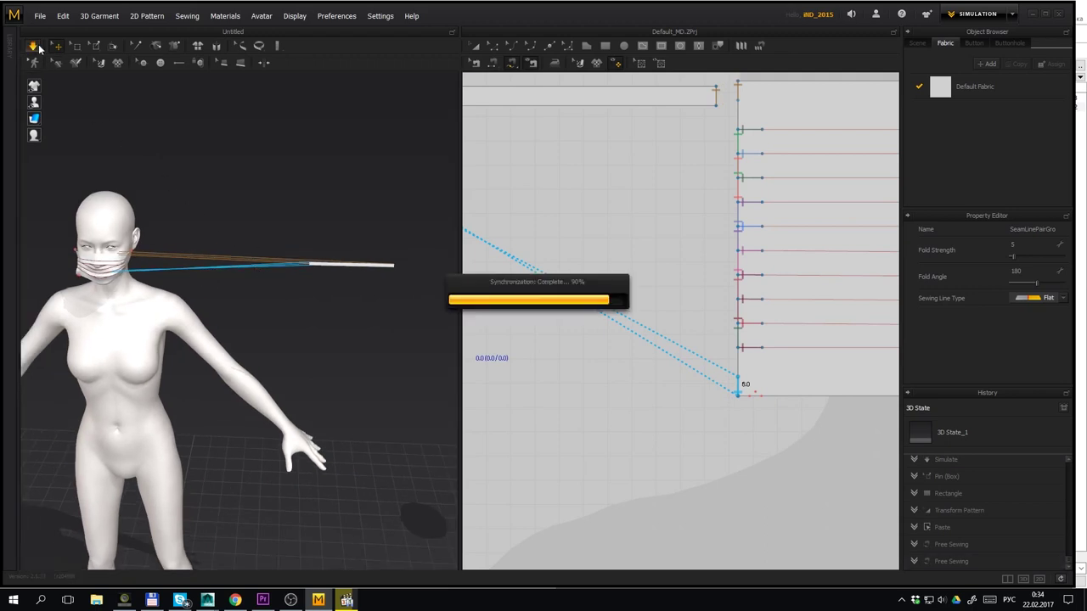
click(340, 266)
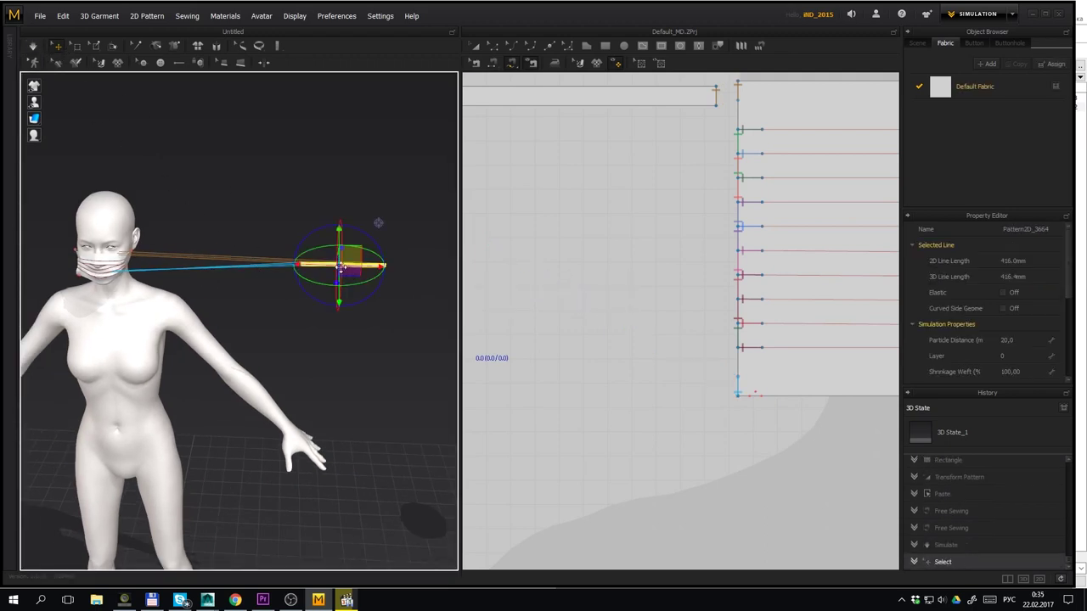
drag(356, 274, 47, 266)
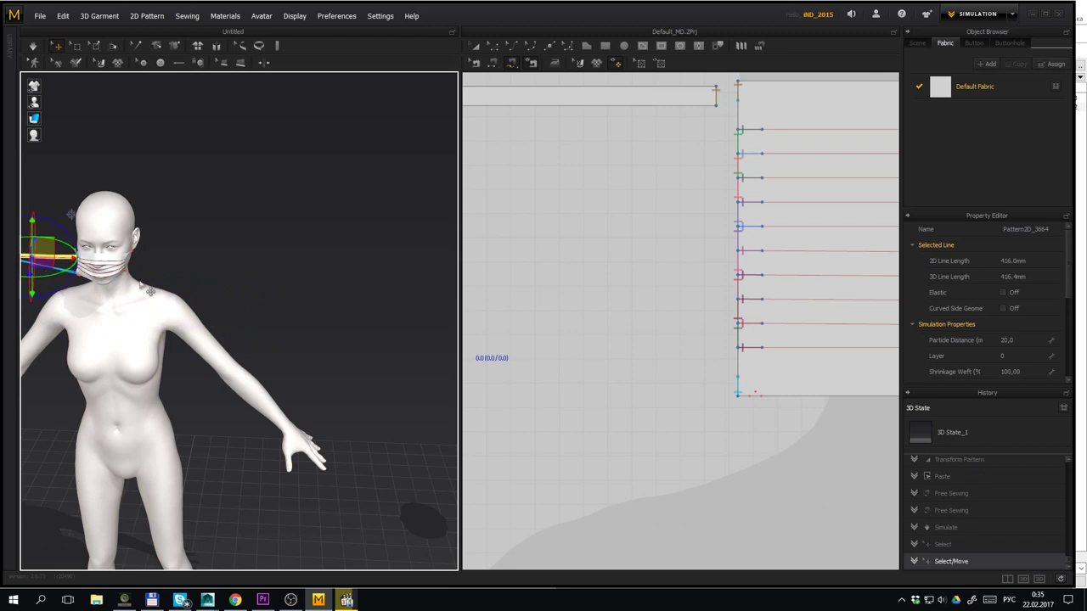
middle_drag(58, 293, 262, 297)
right_drag(272, 304, 363, 236)
drag(362, 231, 291, 206)
right_drag(291, 206, 332, 256)
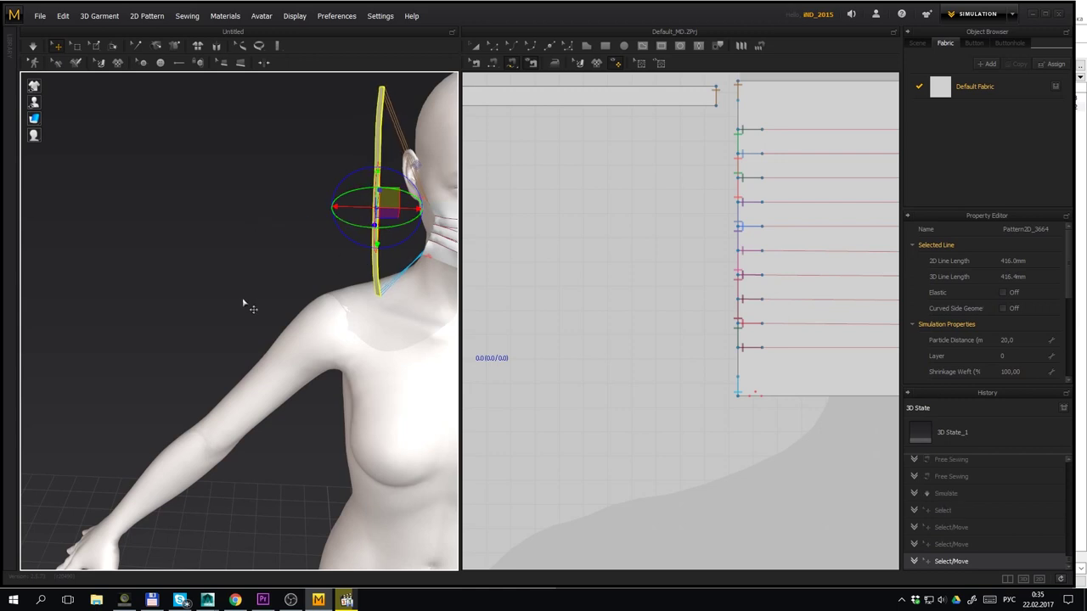
Deselect the strap and simulate so that its sewn ends pull onto the mask's side edge
click(387, 283)
right_drag(387, 283, 215, 293)
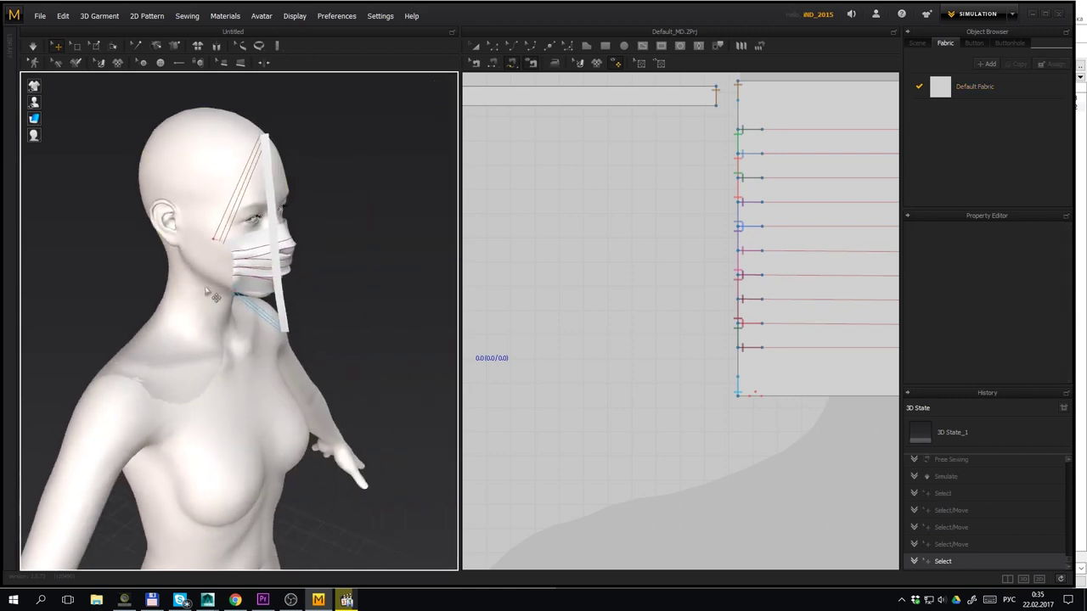
click(216, 293)
scroll(578, 358, down, 3)
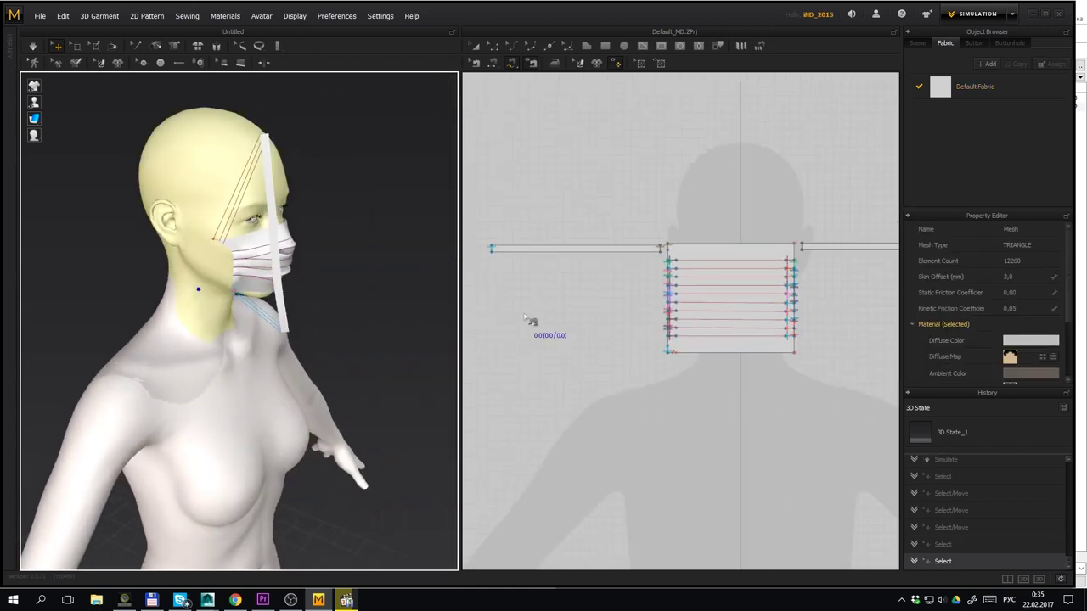
scroll(485, 332, up, 2)
key(space)
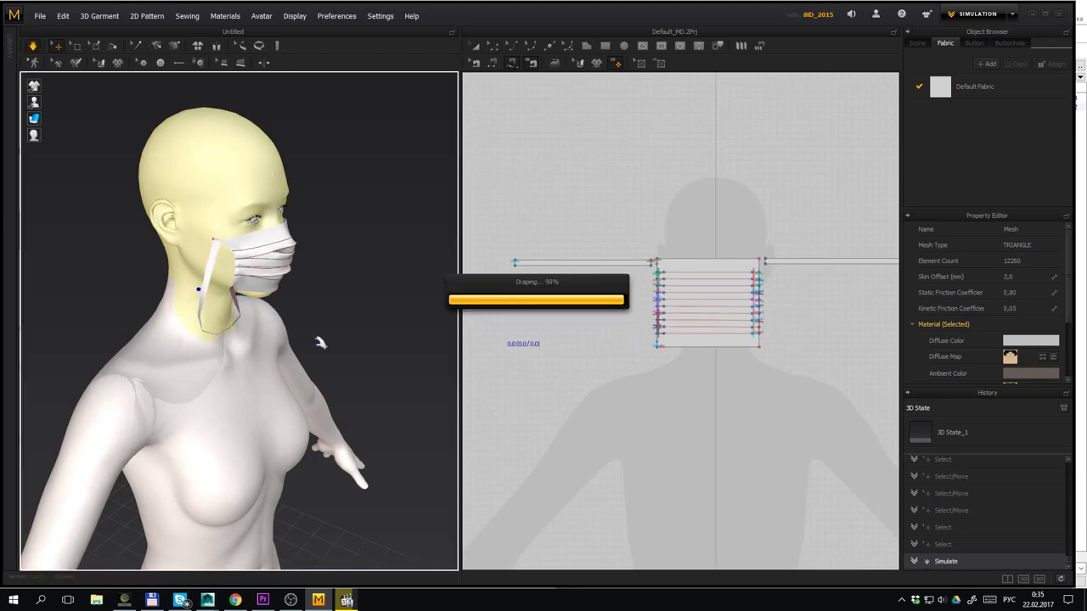
Deselect the avatar and stop the simulation
scroll(340, 337, down, 5)
click(357, 341)
scroll(357, 341, down, 2)
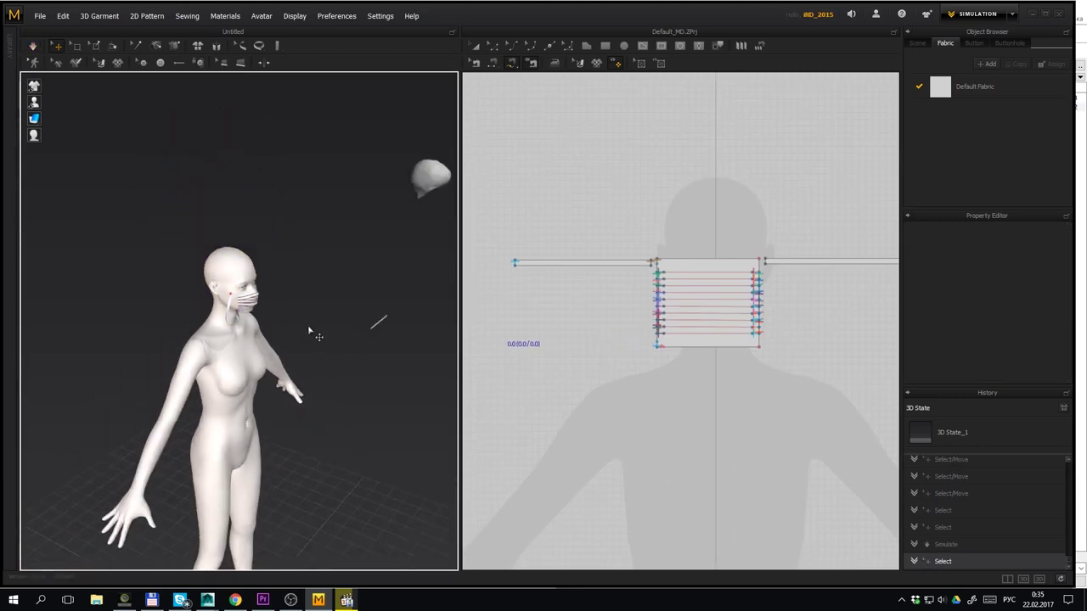
scroll(285, 342, up, 2)
right_drag(351, 322, 309, 310)
scroll(298, 314, up, 3)
scroll(348, 322, down, 2)
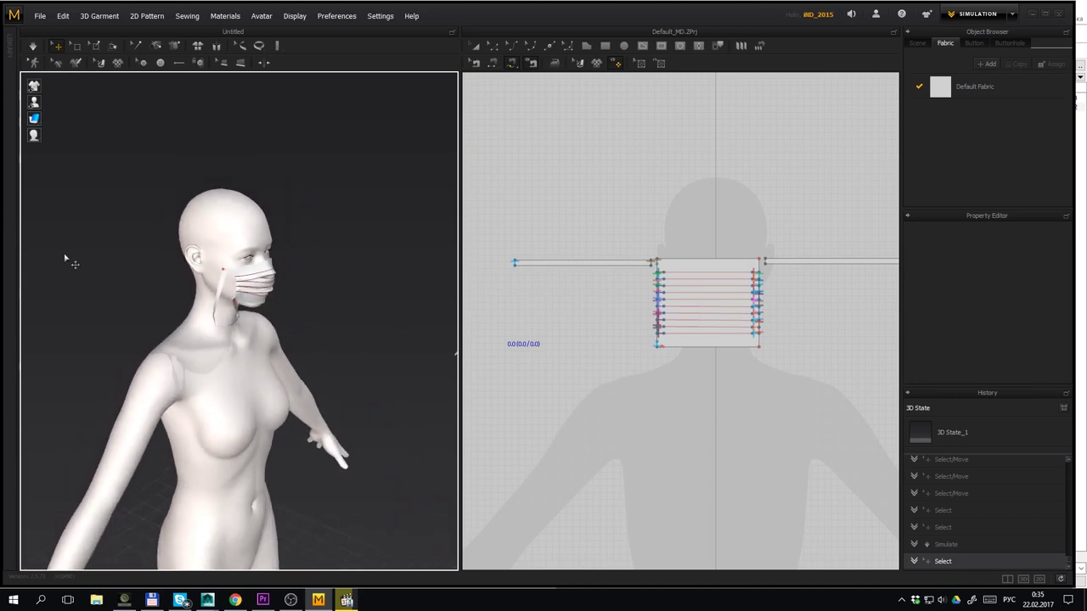
right_drag(65, 258, 418, 363)
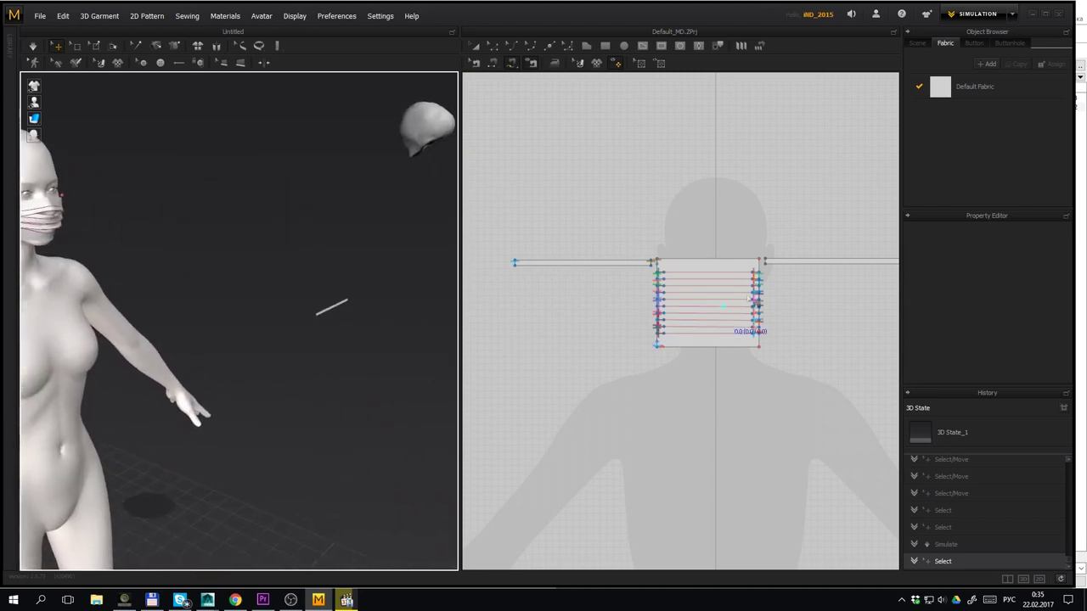
Sew the right strap's inner end to the top 8 mm of the mask pattern's right edge with Free Sewing
scroll(747, 297, up, 8)
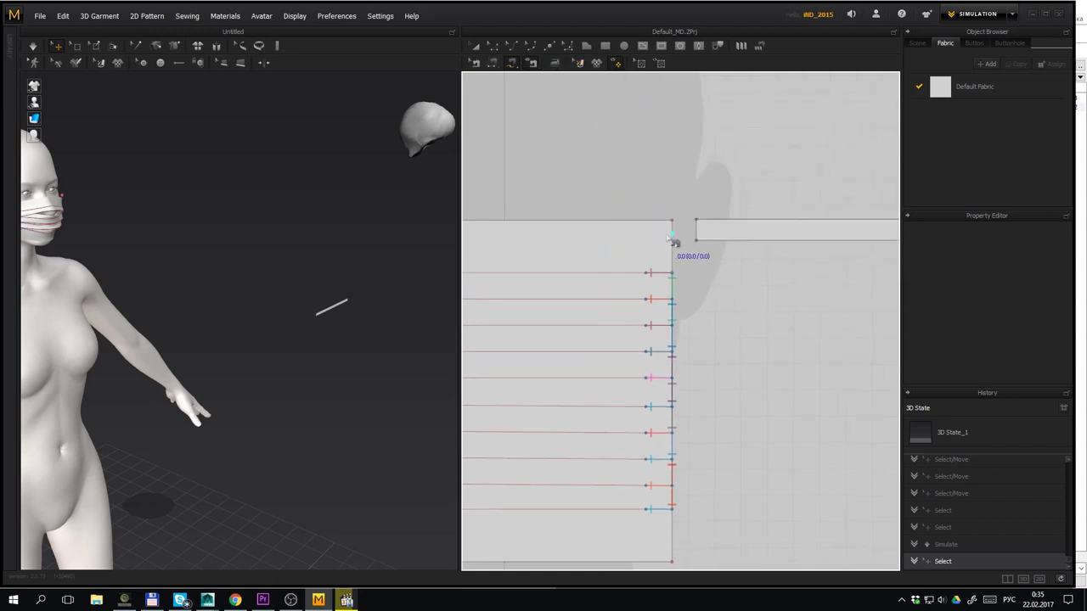
click(476, 47)
click(671, 311)
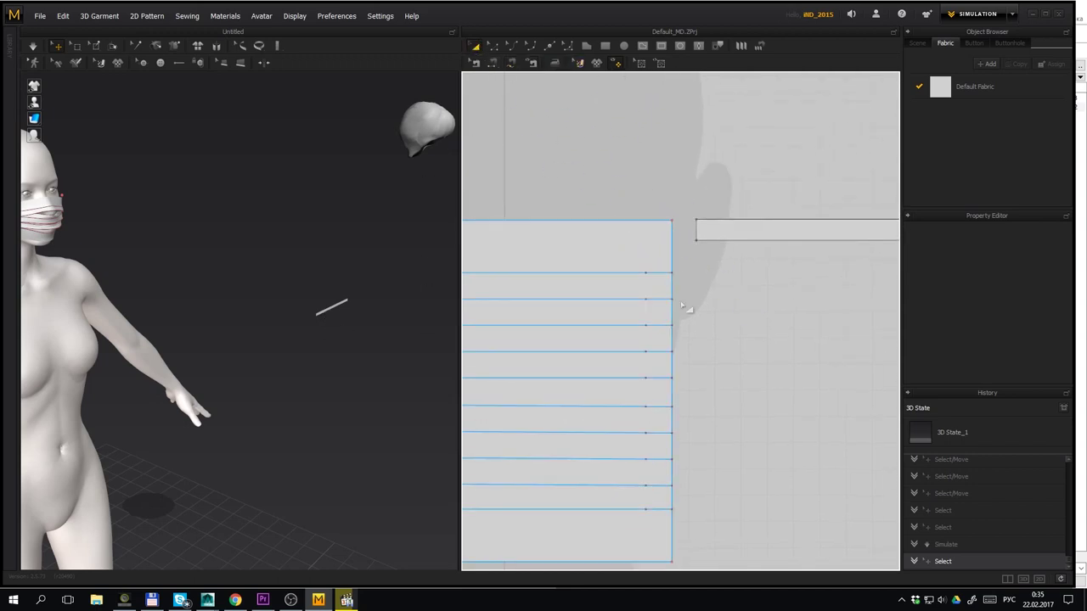
scroll(347, 315, up, 2)
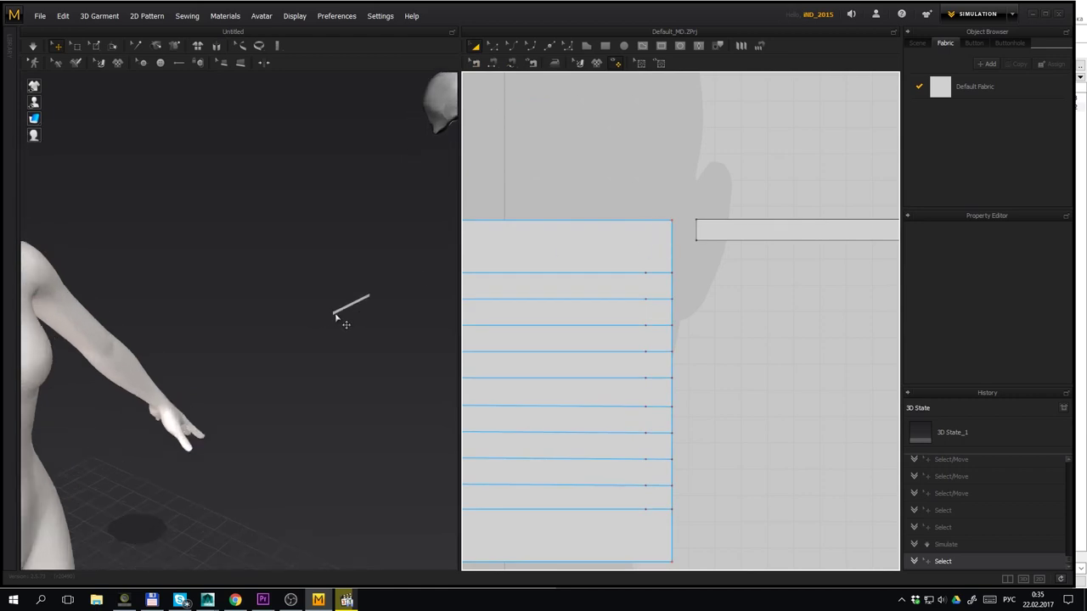
click(343, 322)
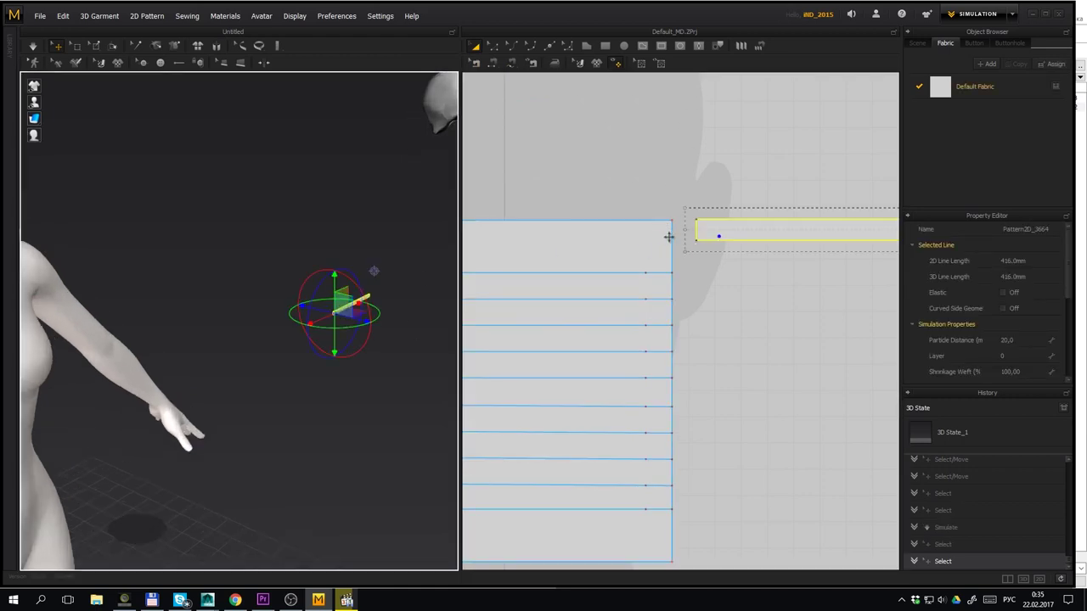
click(511, 62)
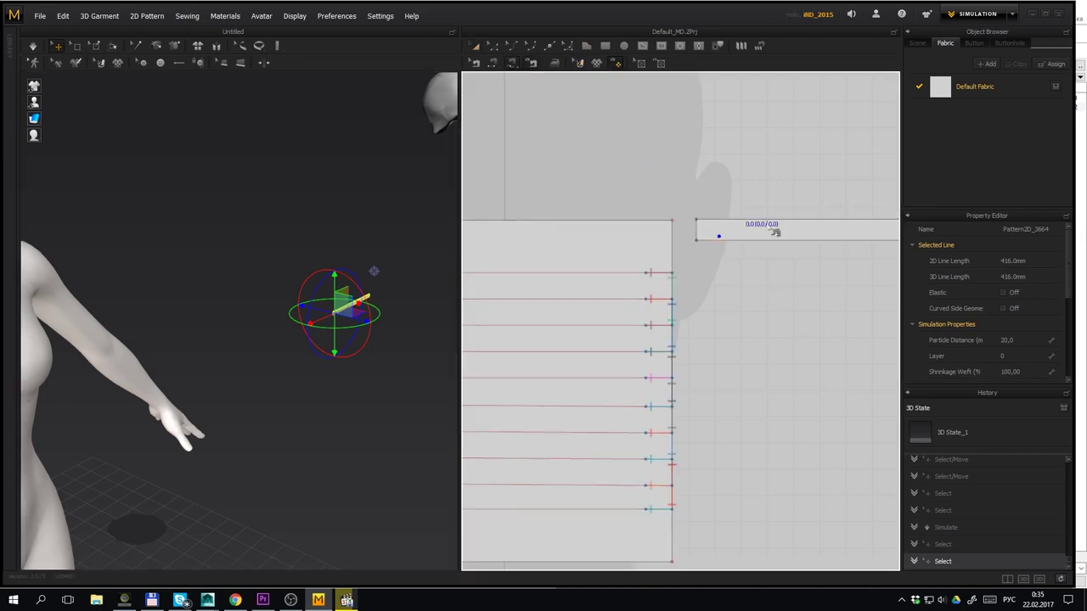
click(677, 243)
scroll(679, 237, down, 6)
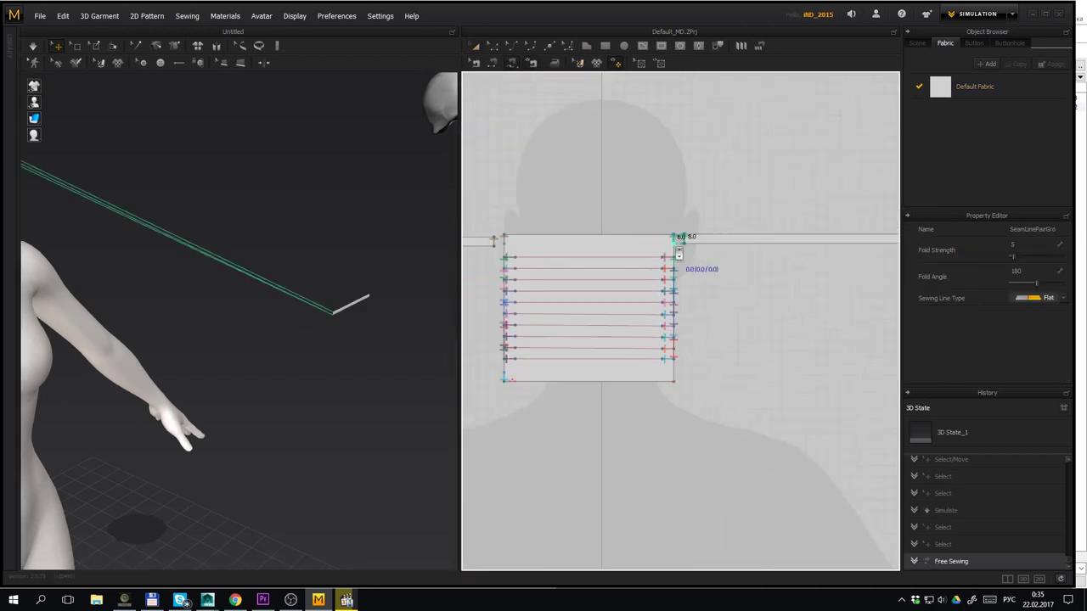
Sew the right strap's outer end to the bottom 8 mm of the mask pattern's right edge with Free Sewing
scroll(760, 268, up, 6)
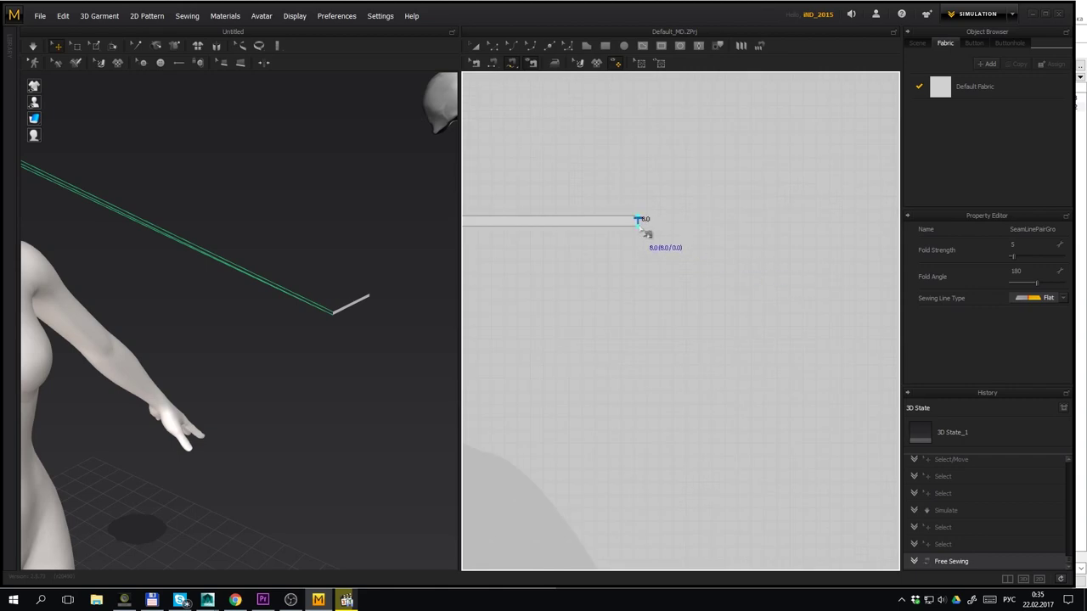
middle_drag(603, 310, 736, 282)
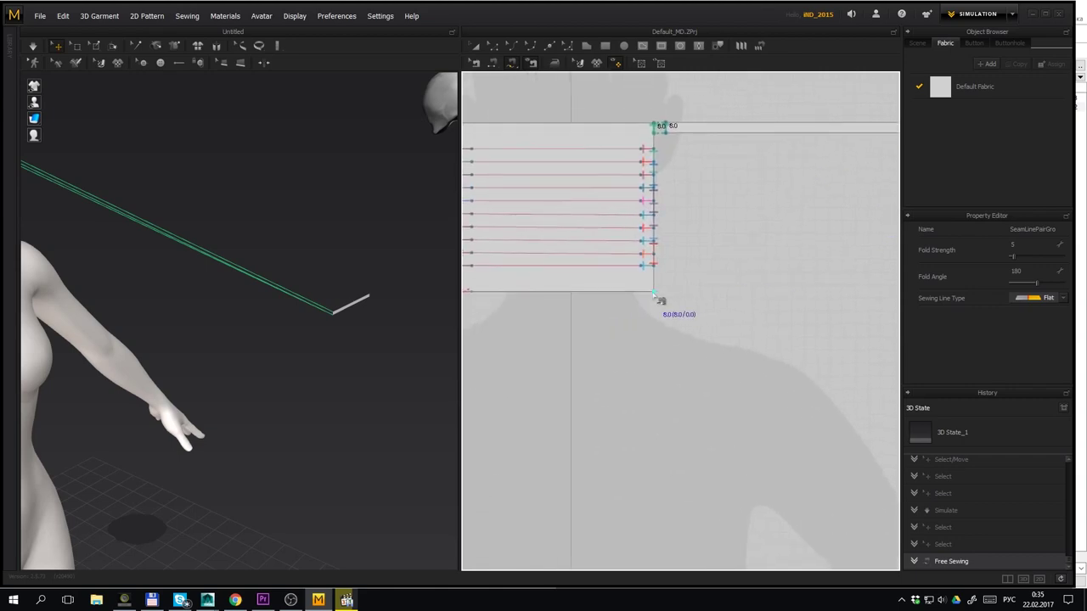
scroll(653, 292, up, 2)
click(653, 293)
click(655, 281)
scroll(262, 289, down, 3)
Simulate so that the newly sewn strap pulls onto the mask's edge on the avatar's left side
middle_drag(336, 255, 446, 267)
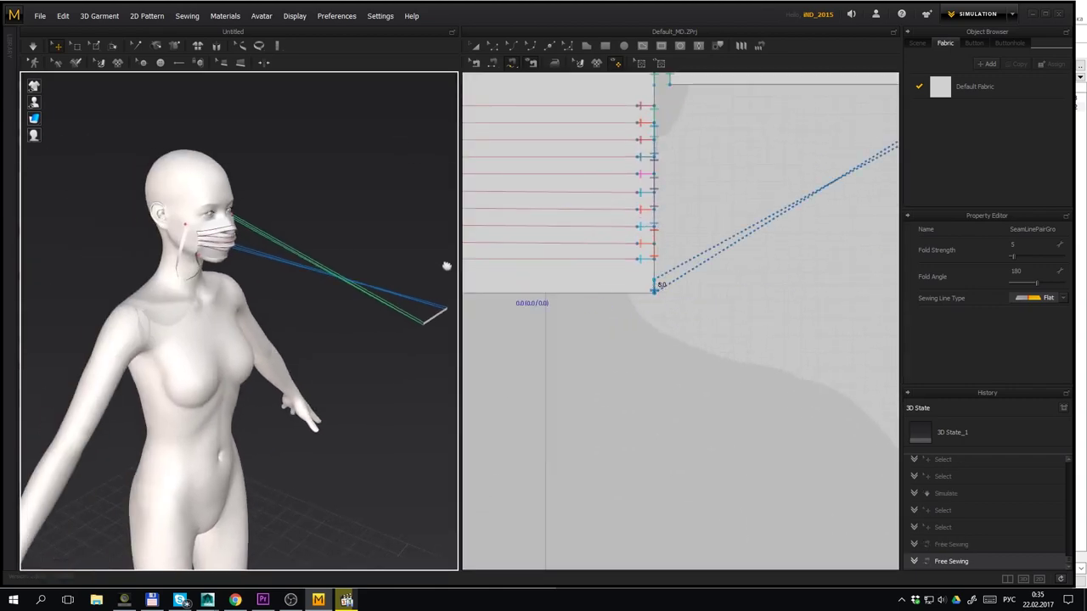
key(space)
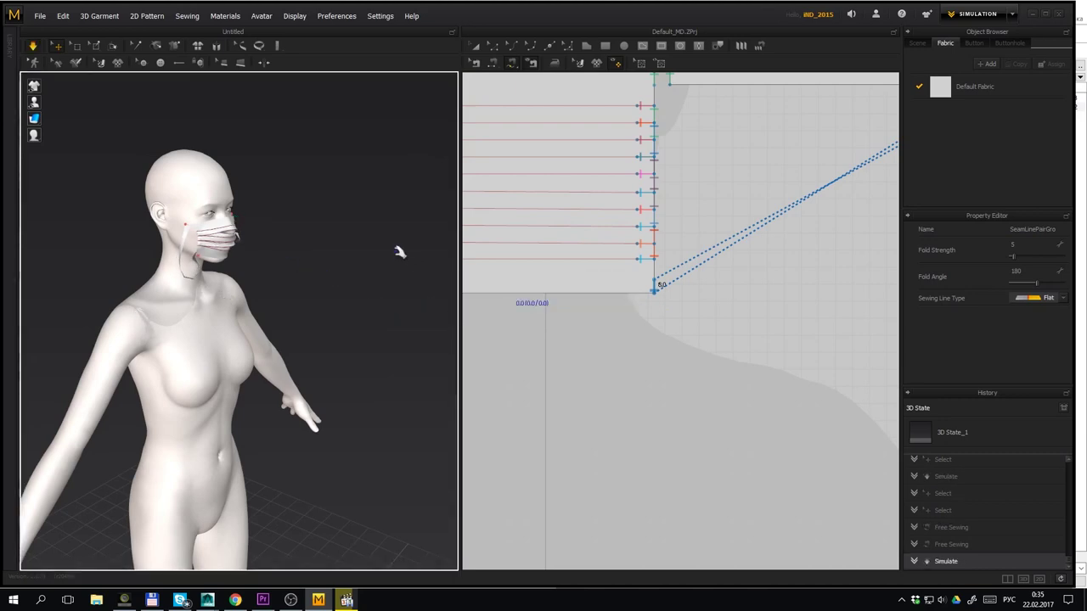
right_drag(393, 260, 308, 257)
scroll(307, 258, up, 3)
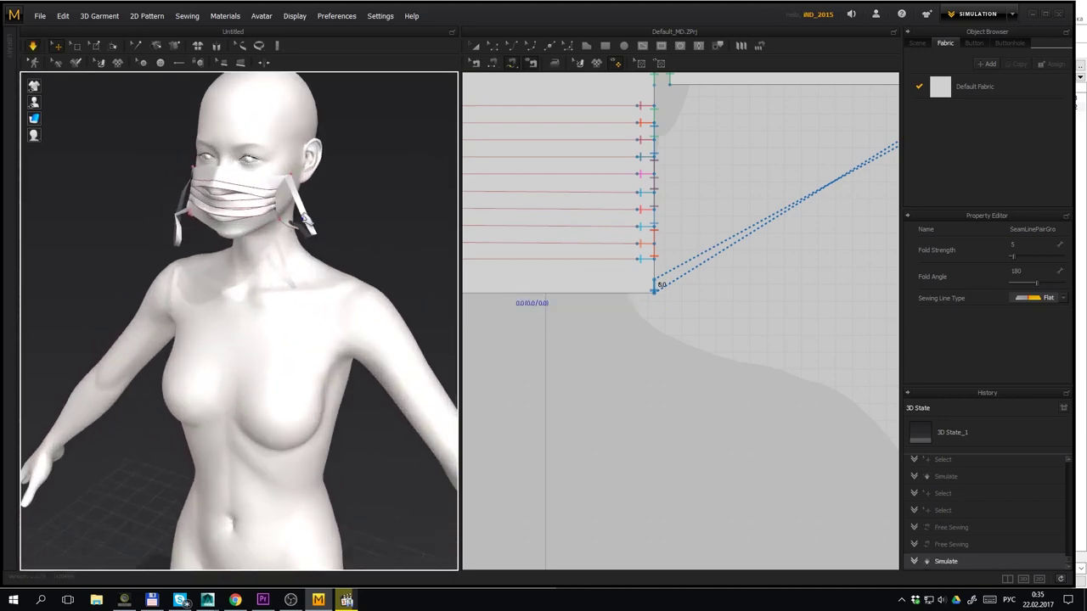
Try to pull the strap on the avatar's left side up toward the ear while the simulation runs
click(304, 219)
click(381, 195)
right_drag(381, 195, 306, 257)
drag(243, 231, 297, 114)
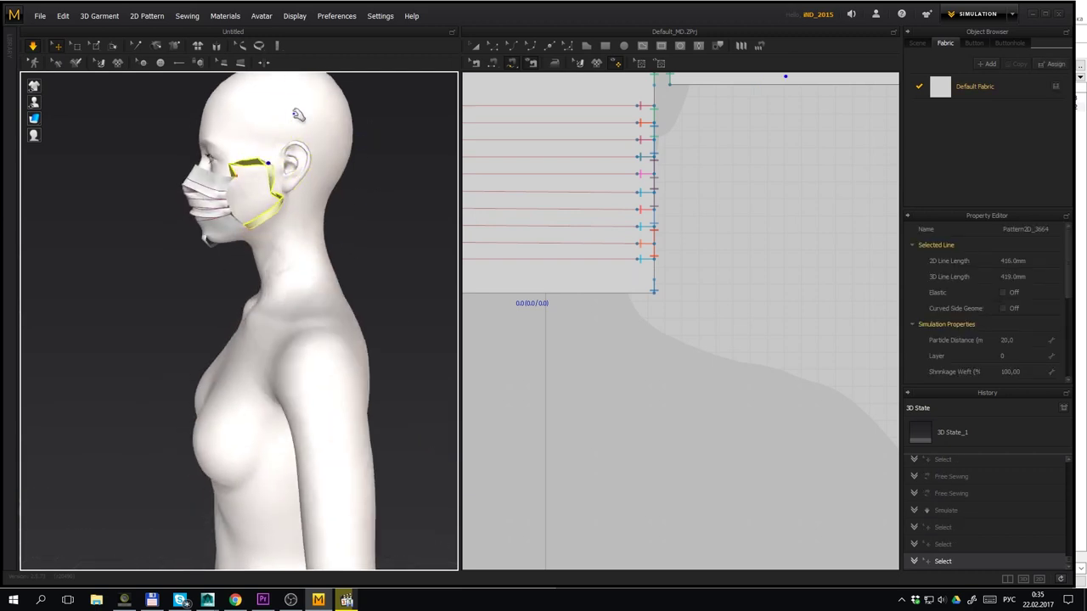
scroll(340, 263, down, 3)
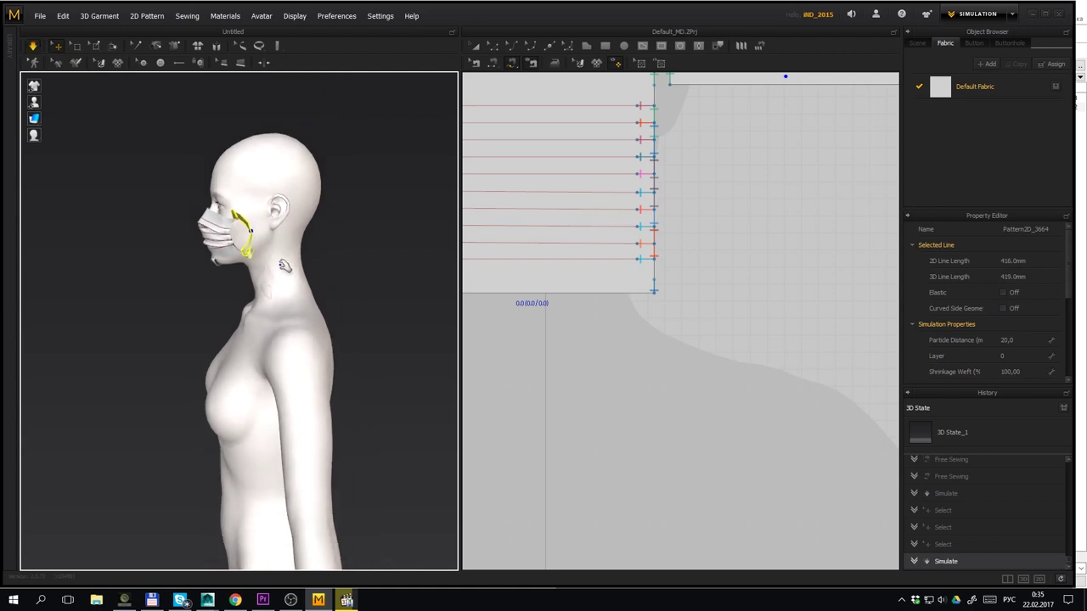
Stop the simulation, select both strap patterns and set their particle distance to 5 mm
scroll(581, 254, down, 4)
scroll(633, 269, down, 1)
middle_drag(649, 270, 719, 269)
scroll(717, 262, up, 1)
click(475, 45)
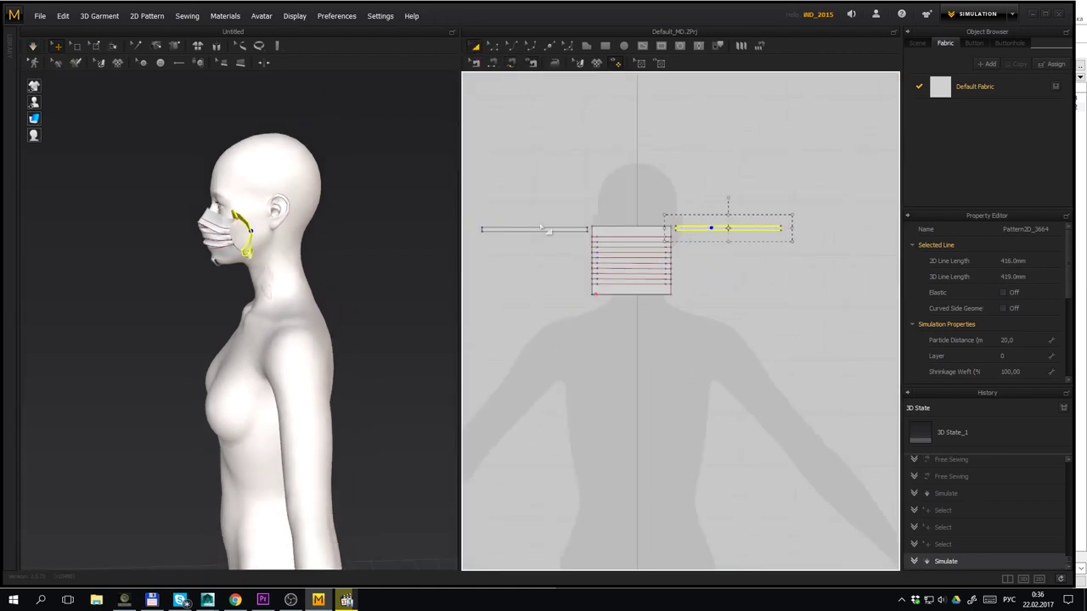
click(584, 229)
shift+click(727, 229)
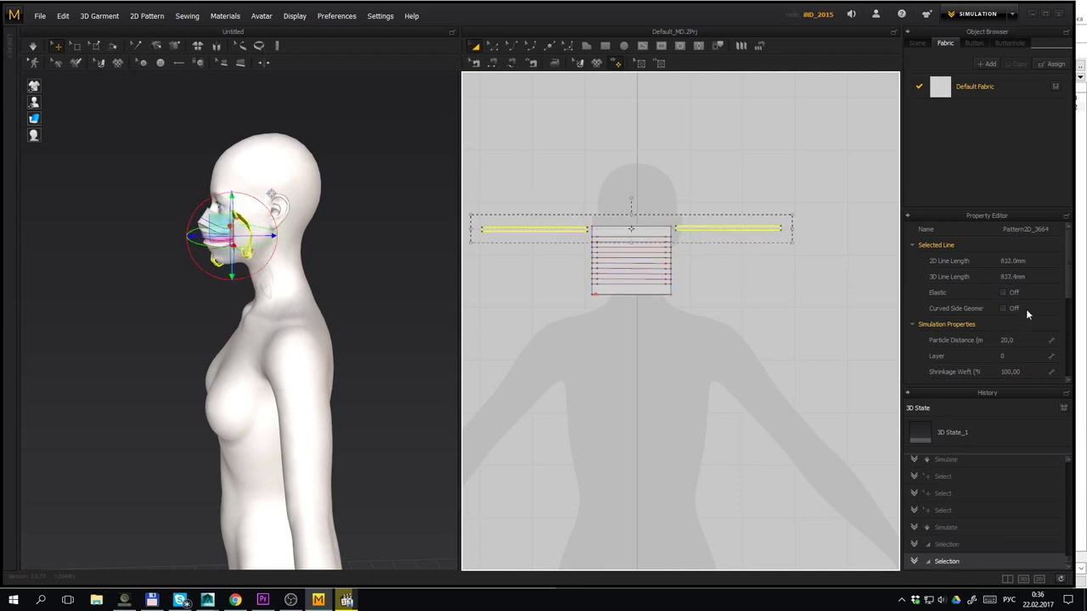
click(1010, 340)
text(5)
key(Return)
scroll(1022, 344, down, 3)
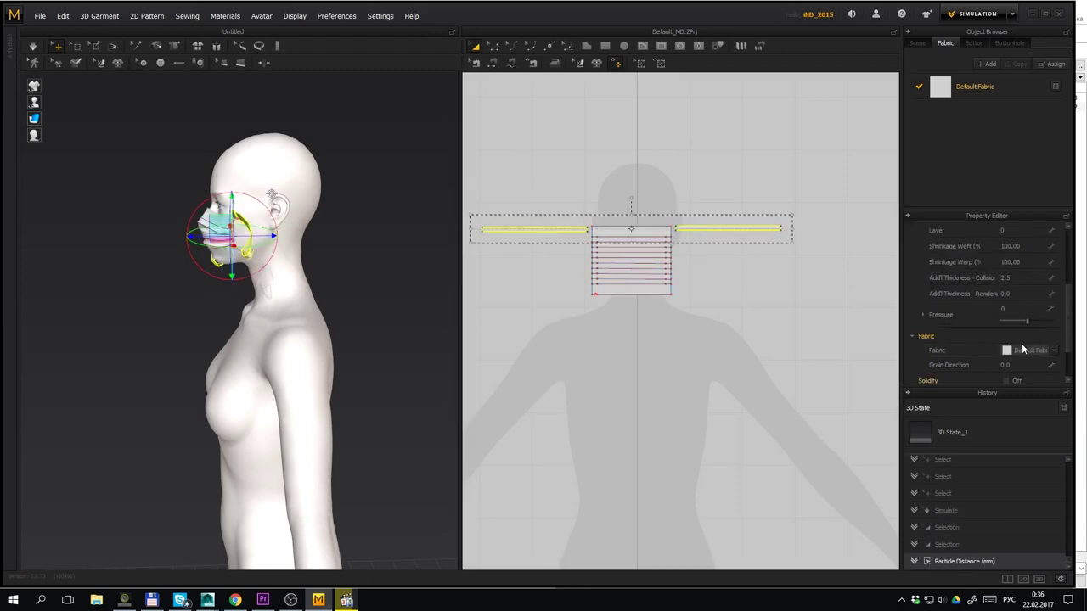
Simulate the straps with the finer mesh and deselect them
key(space)
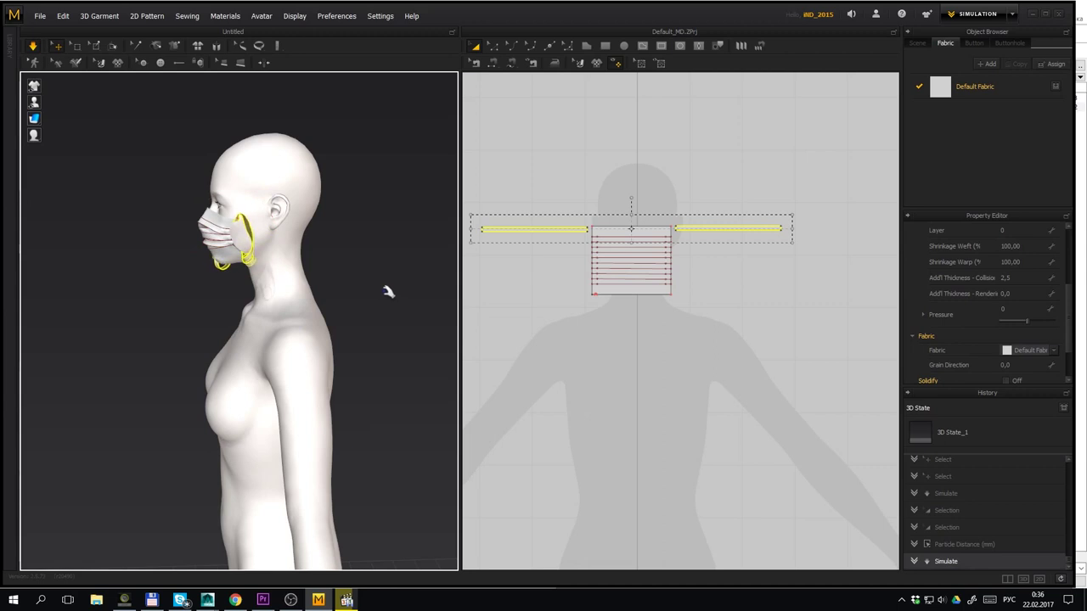
click(388, 291)
right_drag(367, 290, 388, 286)
scroll(388, 286, up, 2)
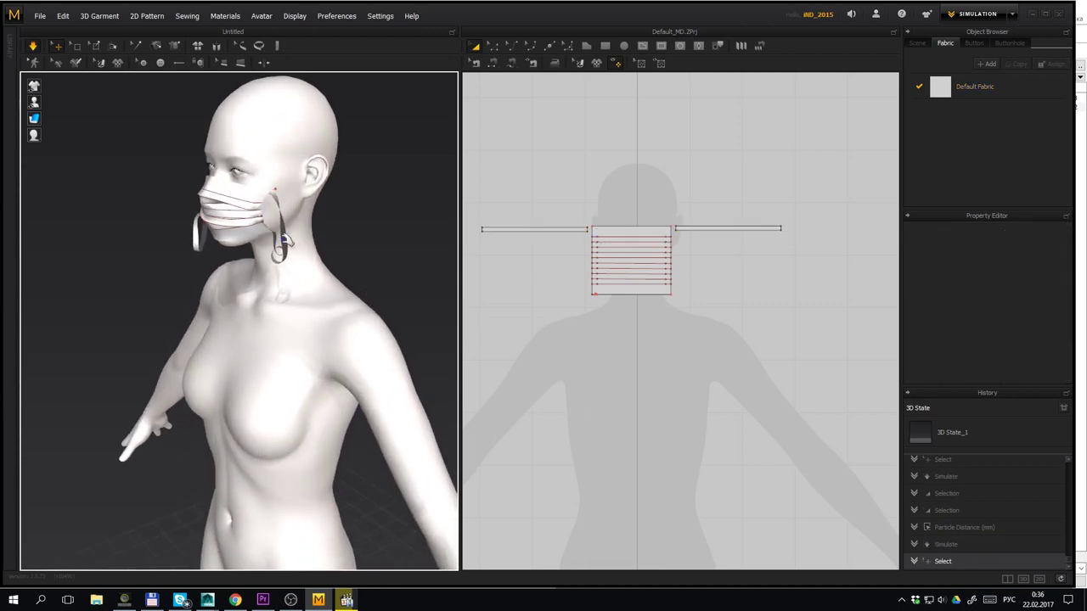
Try to pull the avatar's left-side strap up and back past the ear during the simulation
drag(285, 240, 363, 178)
right_drag(388, 216, 316, 210)
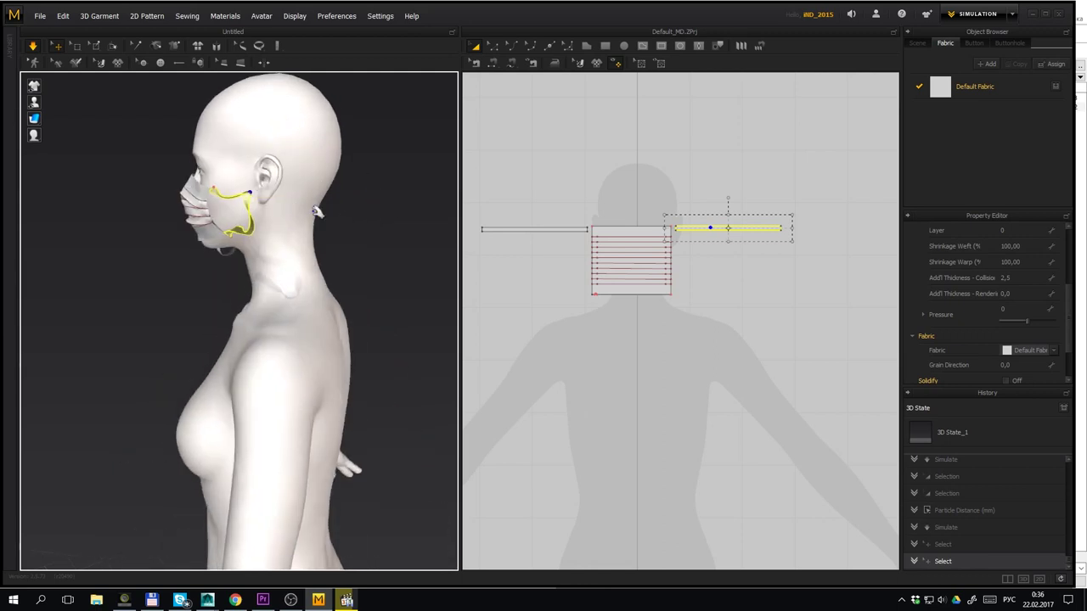
click(316, 210)
drag(231, 239, 414, 248)
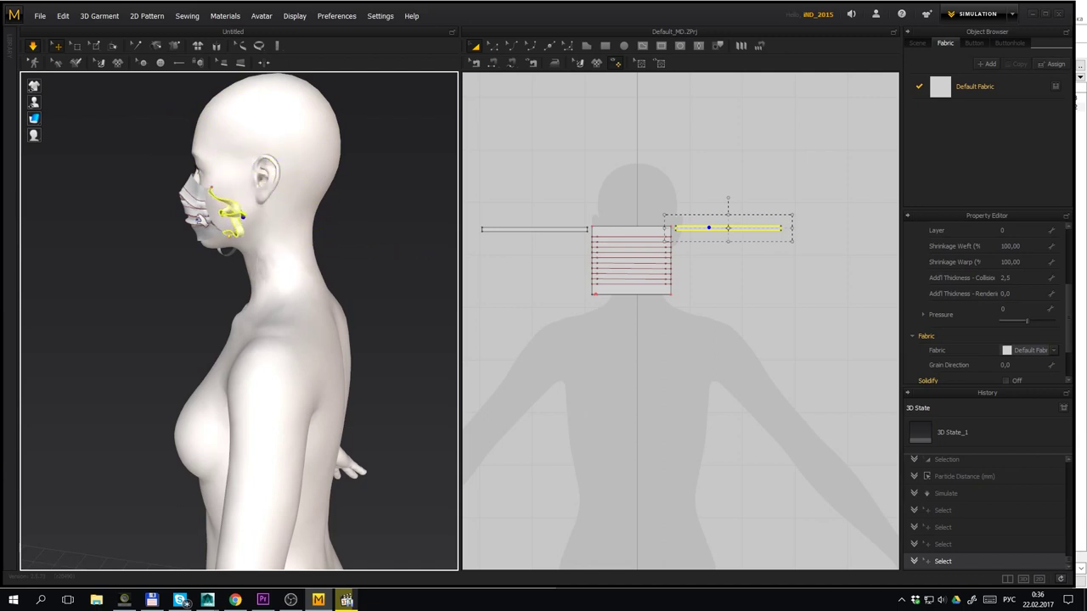
drag(226, 223, 316, 166)
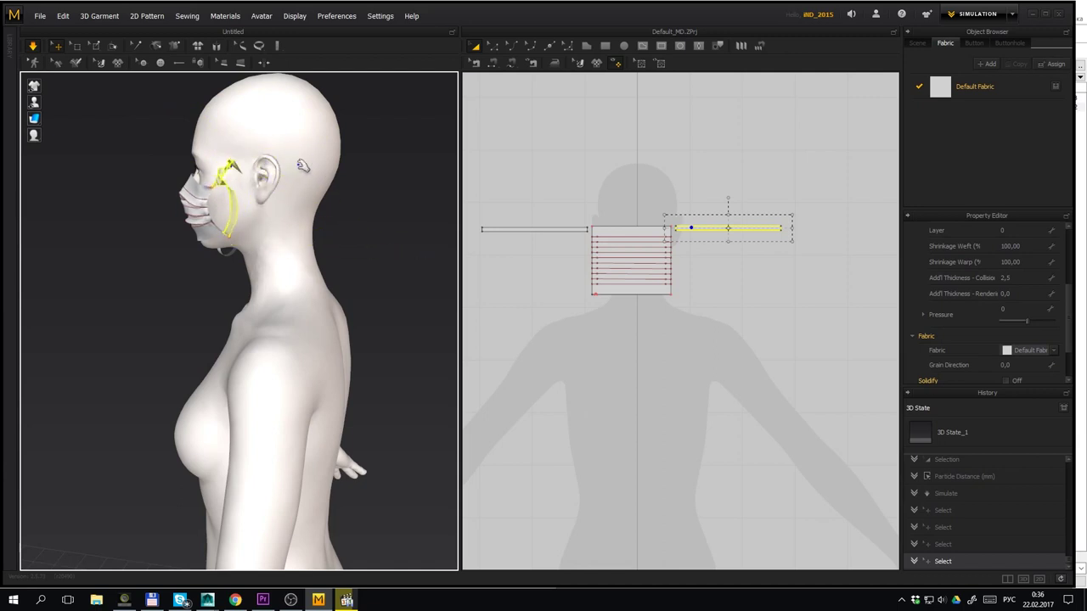
right_drag(316, 165, 303, 268)
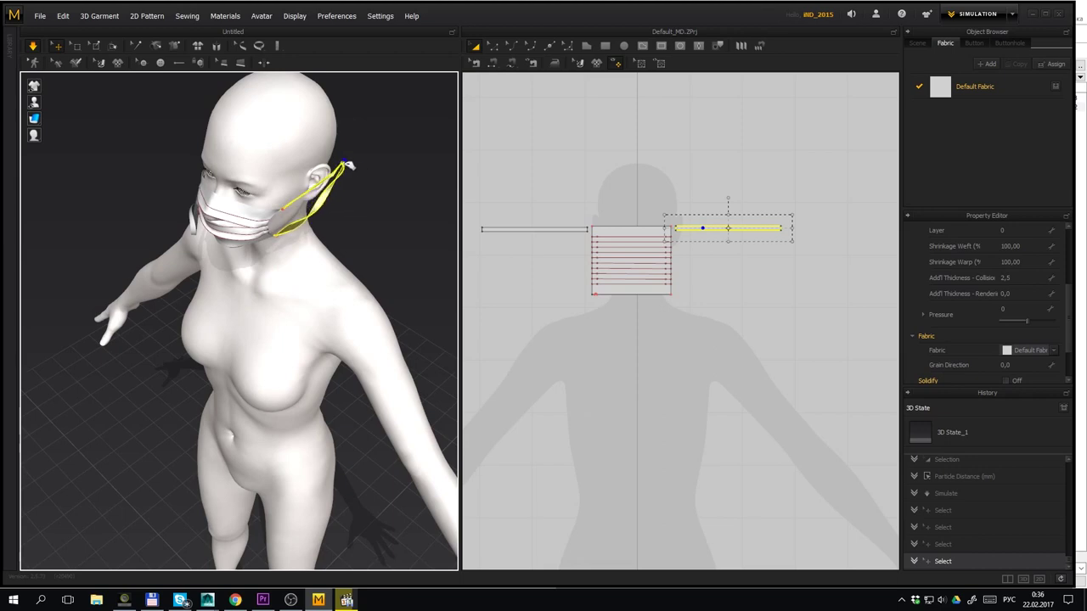
Try to hook the strap's loop over and behind the avatar's left ear
click(291, 227)
drag(293, 248, 322, 161)
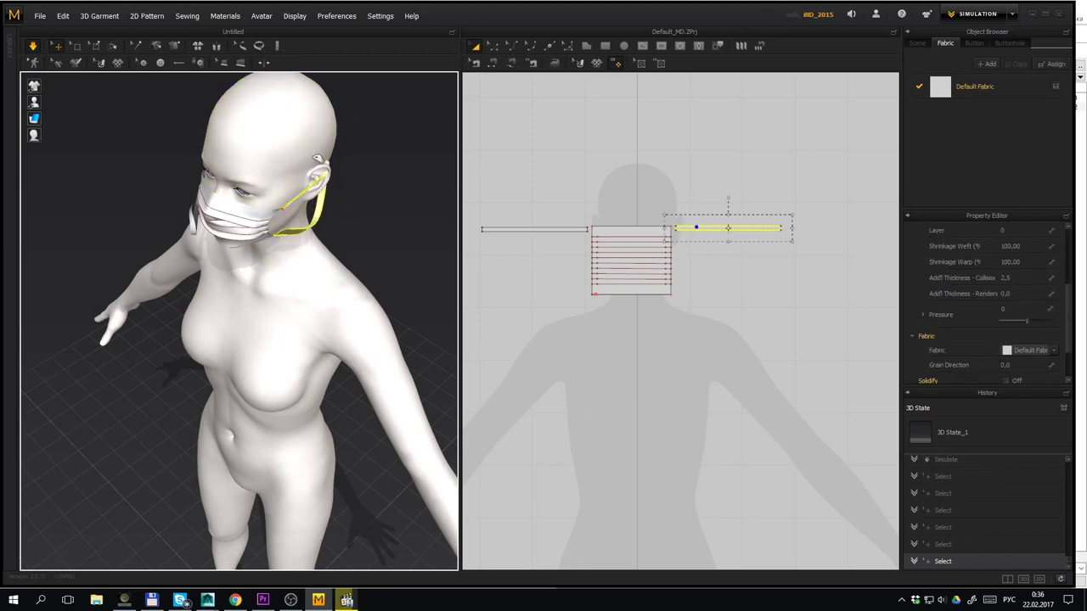
right_drag(322, 162, 268, 111)
click(337, 148)
drag(323, 180, 332, 136)
click(320, 177)
click(332, 241)
Pin the middle of the strap on the avatar's right side with Pin (Box) and pull it behind the ear
right_drag(397, 243, 158, 298)
scroll(158, 298, up, 3)
click(101, 64)
mouse_move(219, 344)
right_down()
mouse_move(252, 352)
mouse_move(276, 328)
mouse_move(222, 324)
right_up()
drag(227, 323, 132, 189)
right_drag(135, 203, 208, 313)
drag(284, 309, 148, 272)
right_drag(231, 293, 329, 350)
drag(341, 343, 311, 328)
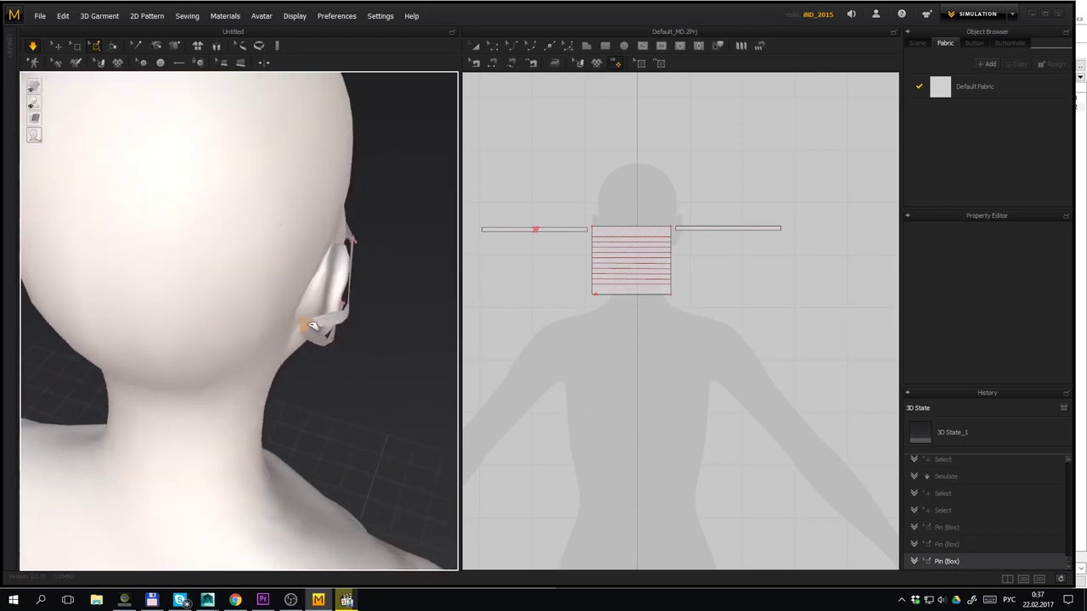
right_drag(313, 326, 170, 297)
Simulate the pinned strap and shift its pinned points closer behind the avatar's right ear
click(33, 46)
click(134, 202)
click(189, 113)
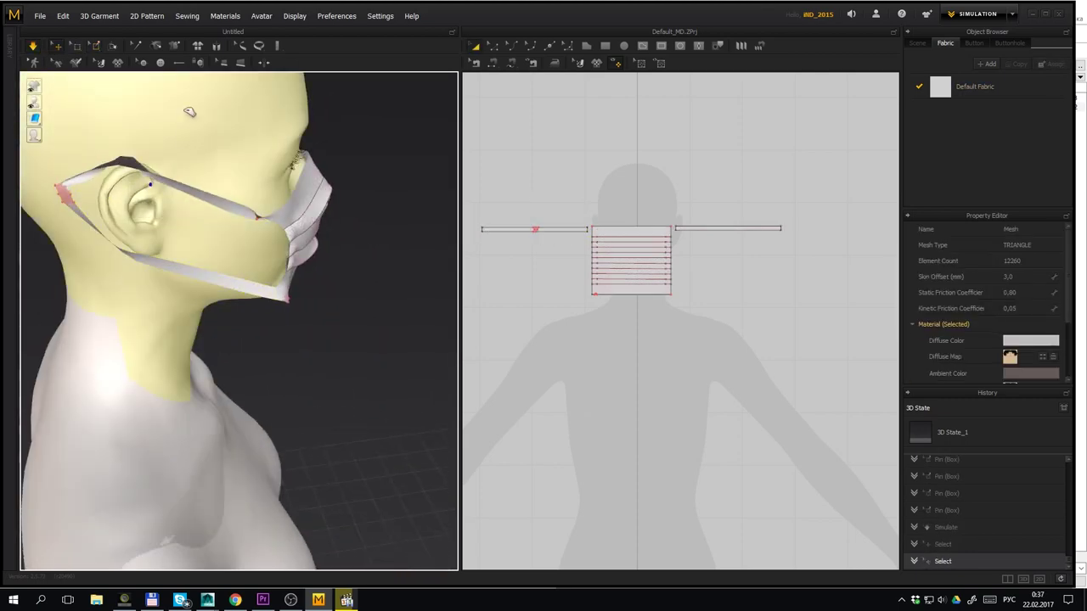
click(177, 181)
drag(65, 193, 95, 207)
right_drag(97, 216, 208, 276)
Pin a second spot on the strap's upper run with Pin (Box) and raise it above the avatar's right ear
click(218, 189)
drag(219, 172, 195, 190)
click(242, 219)
right_drag(243, 219, 12, 202)
click(40, 190)
click(206, 248)
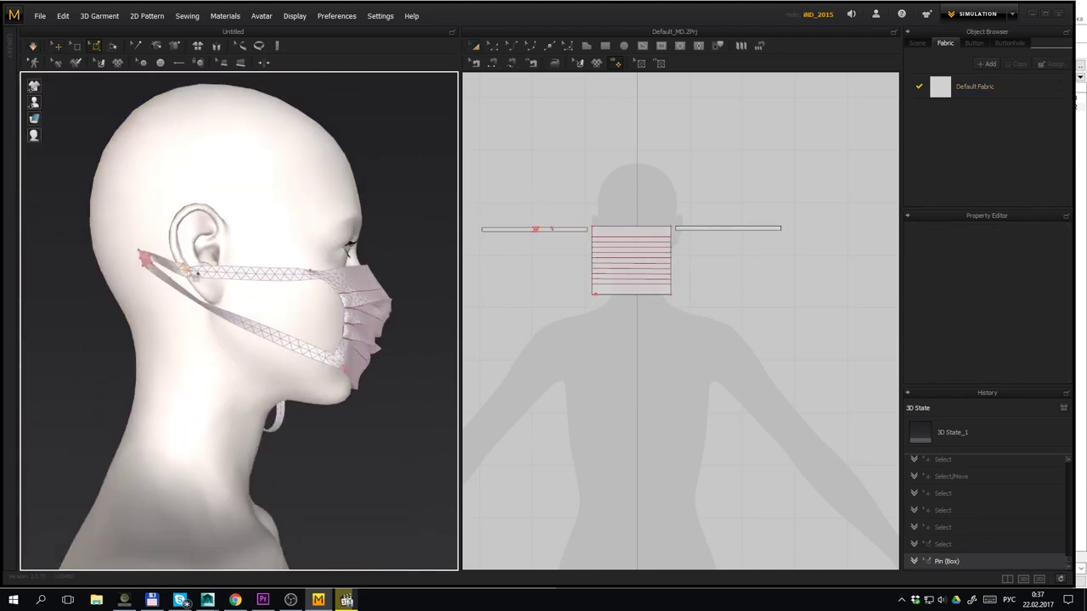
drag(136, 239, 154, 261)
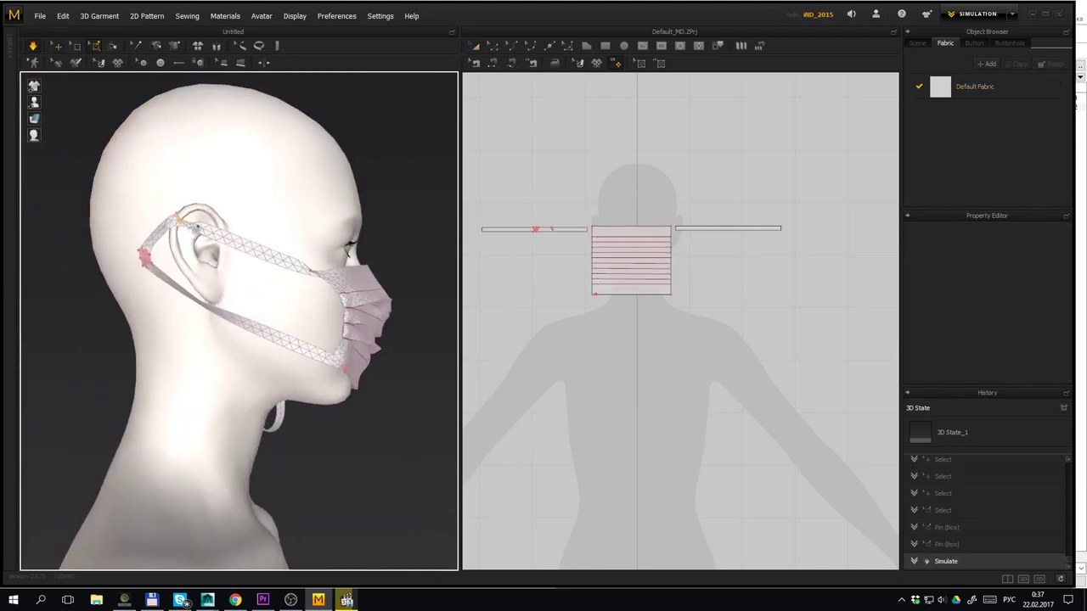
drag(208, 174, 190, 202)
right_drag(190, 202, 140, 136)
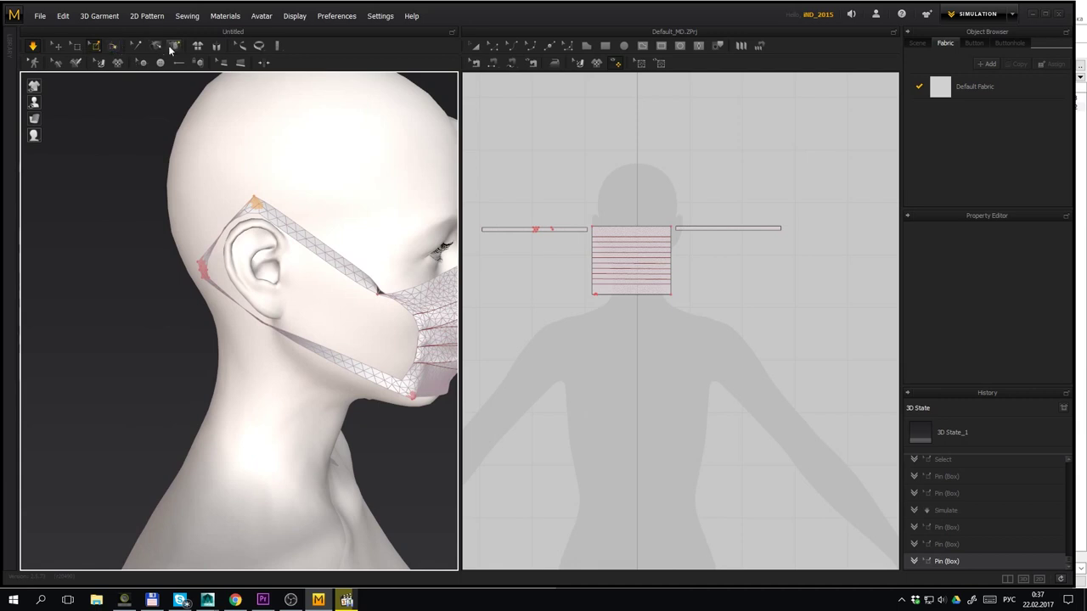
Attach the right-side strap to the head at points around the ear with Tack on Avatar
click(174, 46)
mouse_move(276, 213)
right_down()
mouse_move(263, 215)
mouse_move(333, 267)
right_up()
click(257, 213)
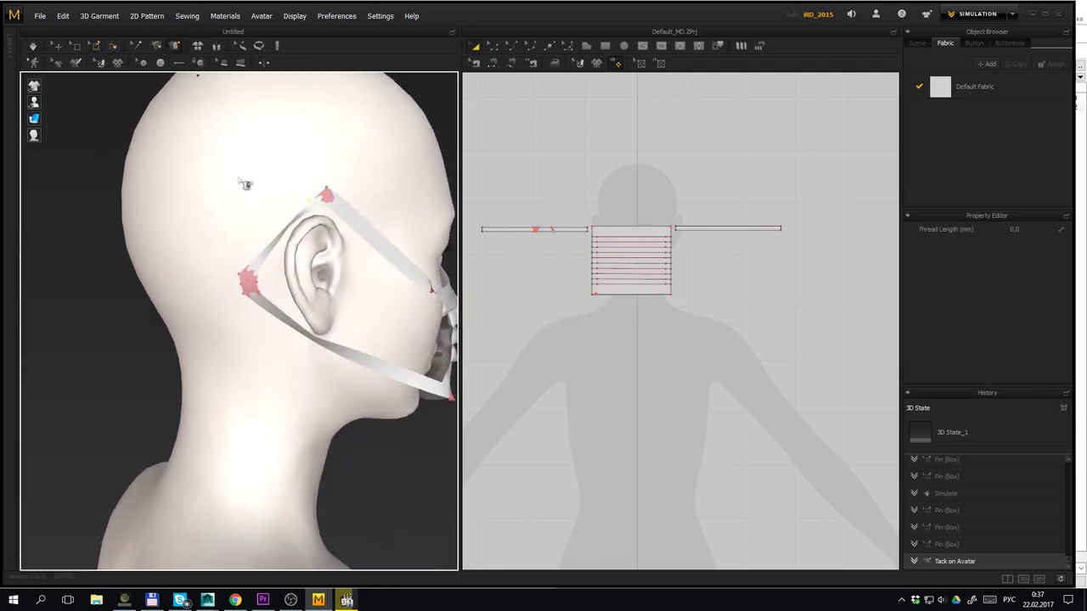
right_drag(239, 179, 217, 199)
click(222, 299)
click(228, 288)
click(288, 220)
click(289, 234)
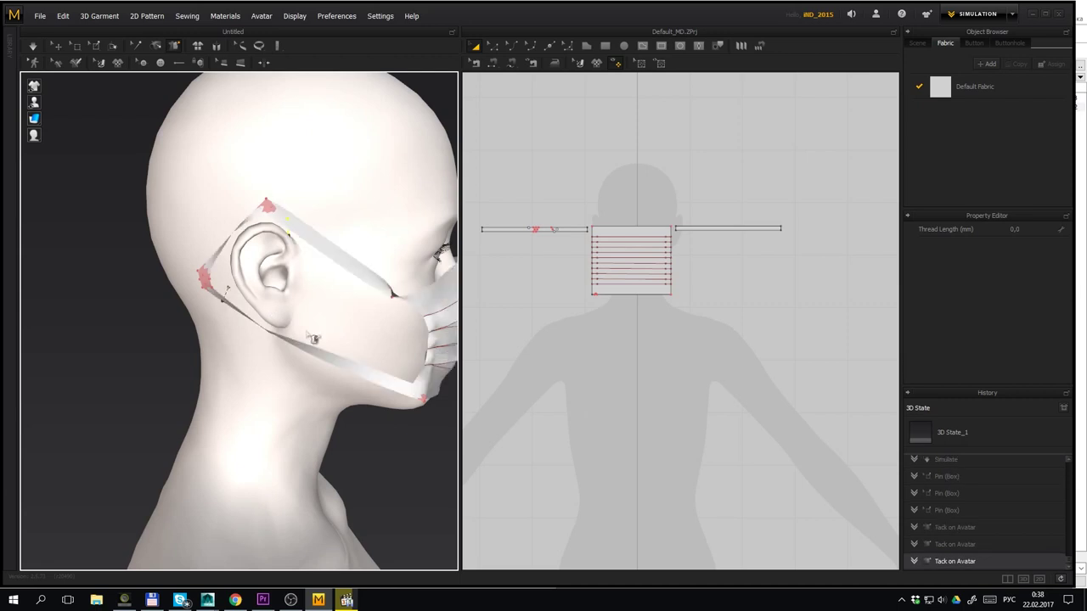
Simulate the tacked strap and remove the pins from the strap and the mask's lower corner
key(space)
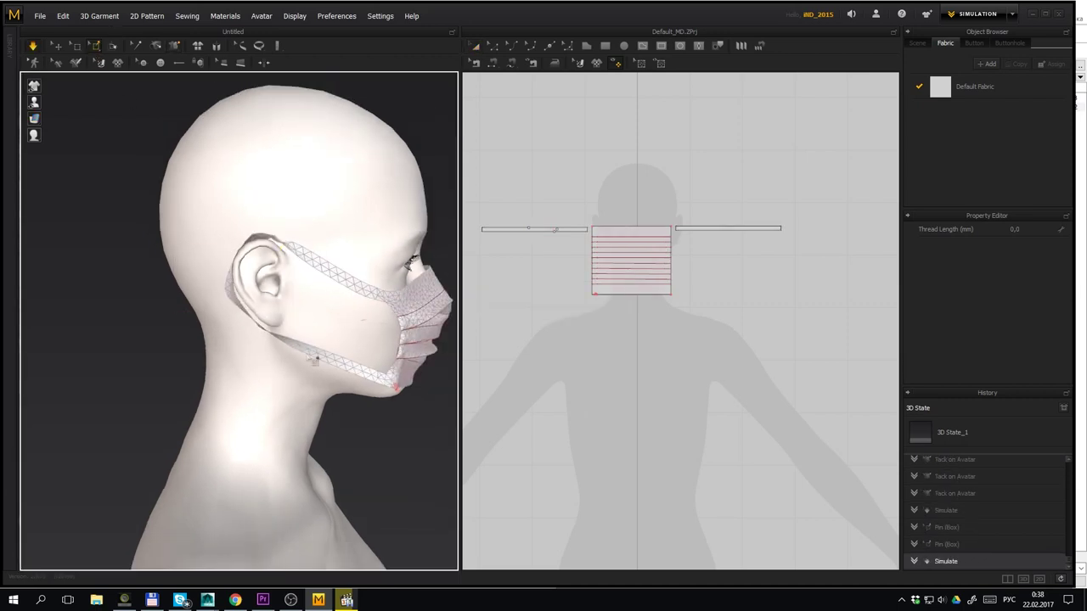
right_drag(293, 342, 175, 284)
click(368, 322)
drag(348, 357, 378, 413)
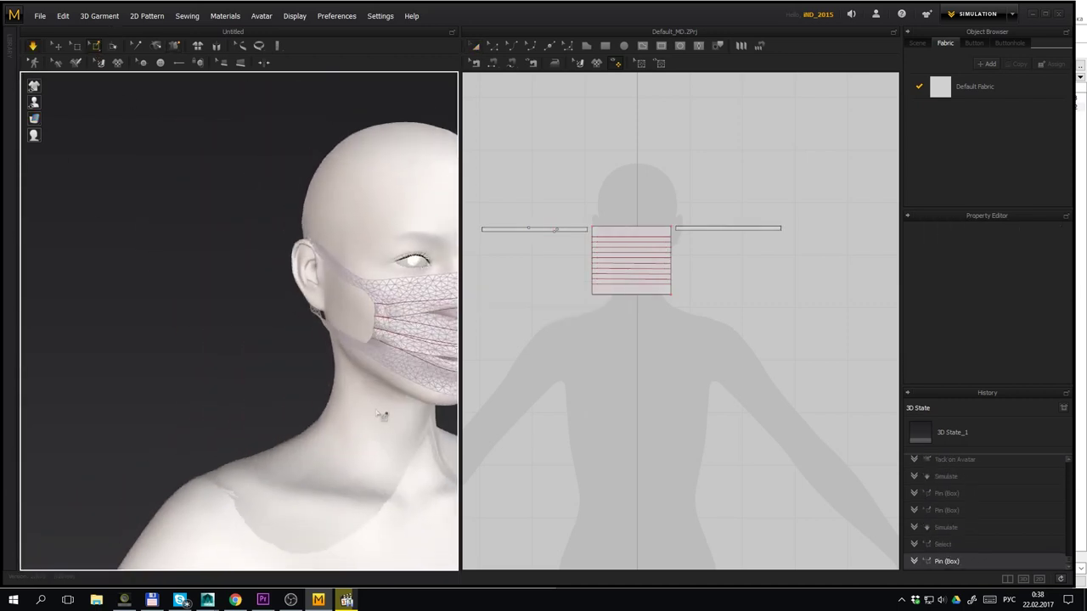
Pull the mask's front and lower folds down over the chin while the simulation runs
right_drag(382, 415, 315, 362)
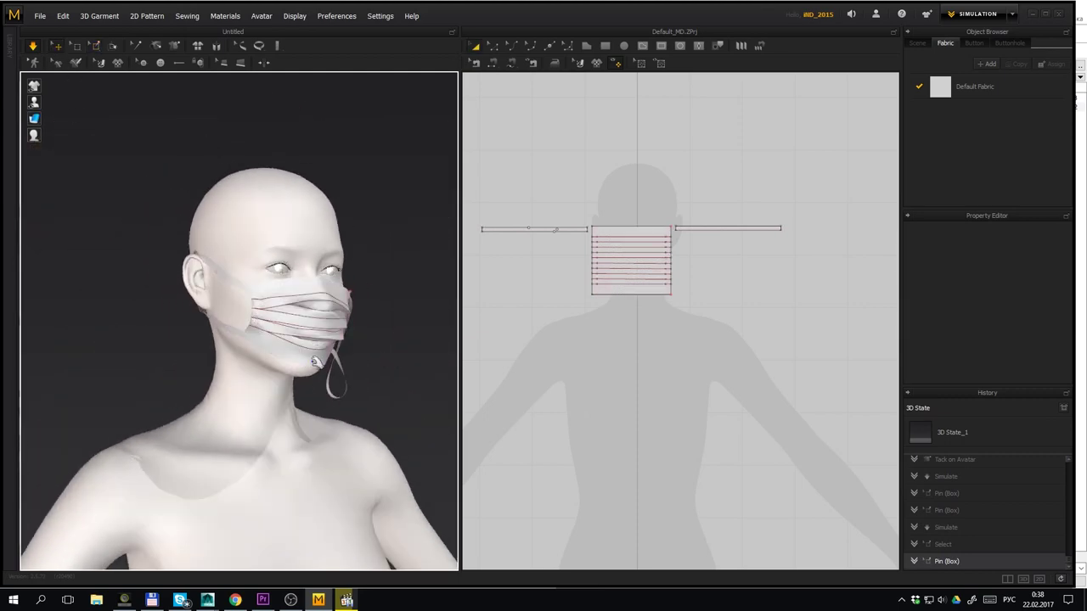
drag(316, 362, 311, 411)
drag(314, 338, 312, 388)
drag(322, 307, 323, 294)
Pin two spots on the left-side strap with Pin (Box) and position them behind and above the avatar's left ear
click(384, 363)
right_drag(384, 363, 252, 354)
click(95, 45)
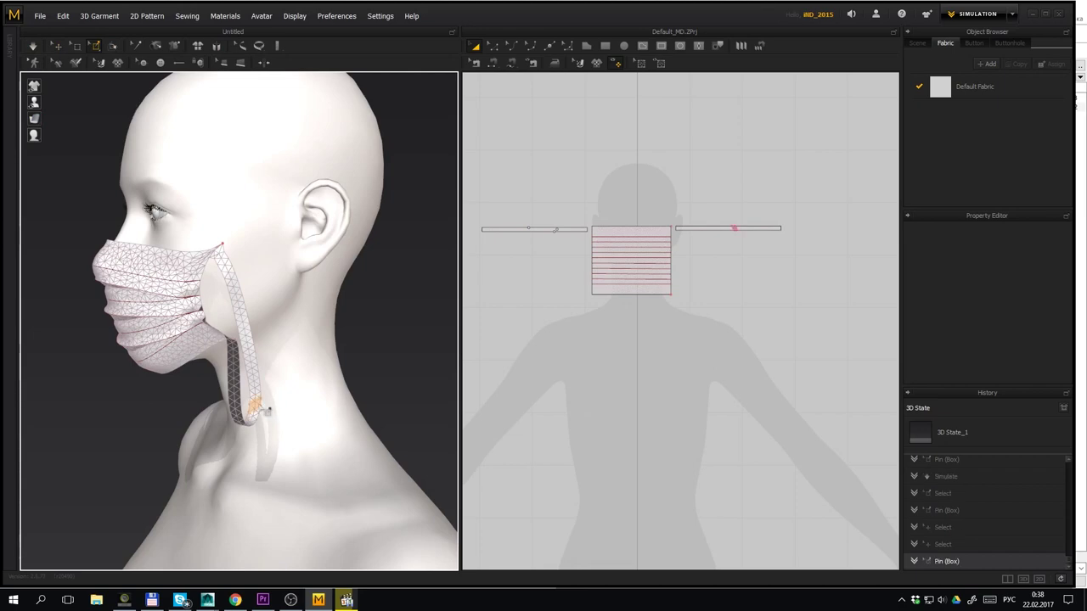
drag(268, 412, 372, 202)
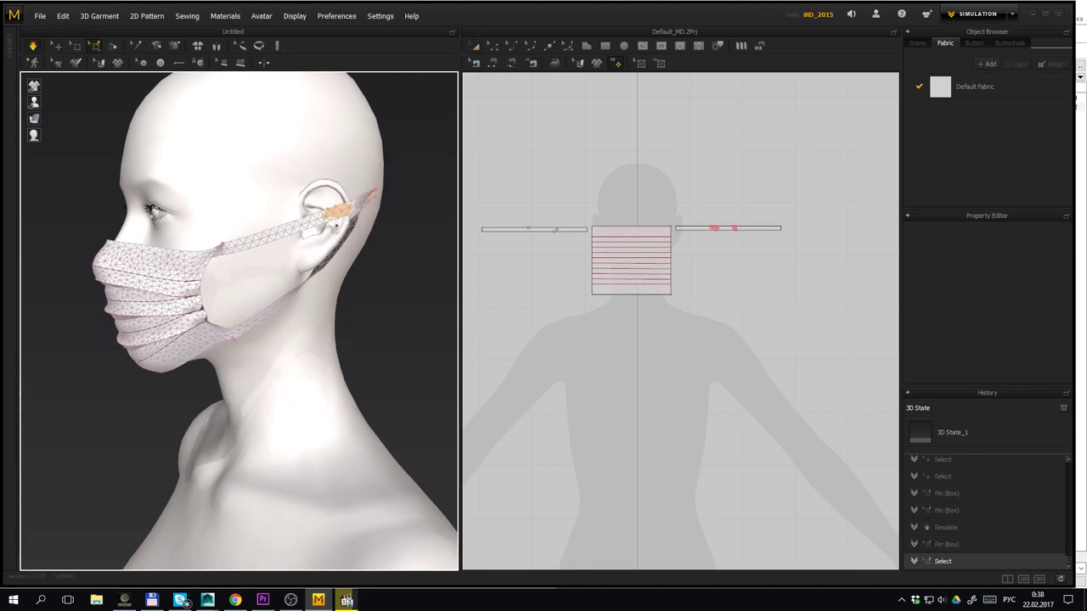
right_drag(372, 202, 51, 254)
scroll(253, 283, up, 3)
scroll(696, 221, up, 5)
click(695, 220)
scroll(76, 256, down, 3)
Attach the left-side strap to the head at points around the ear with Tack on Avatar
click(156, 46)
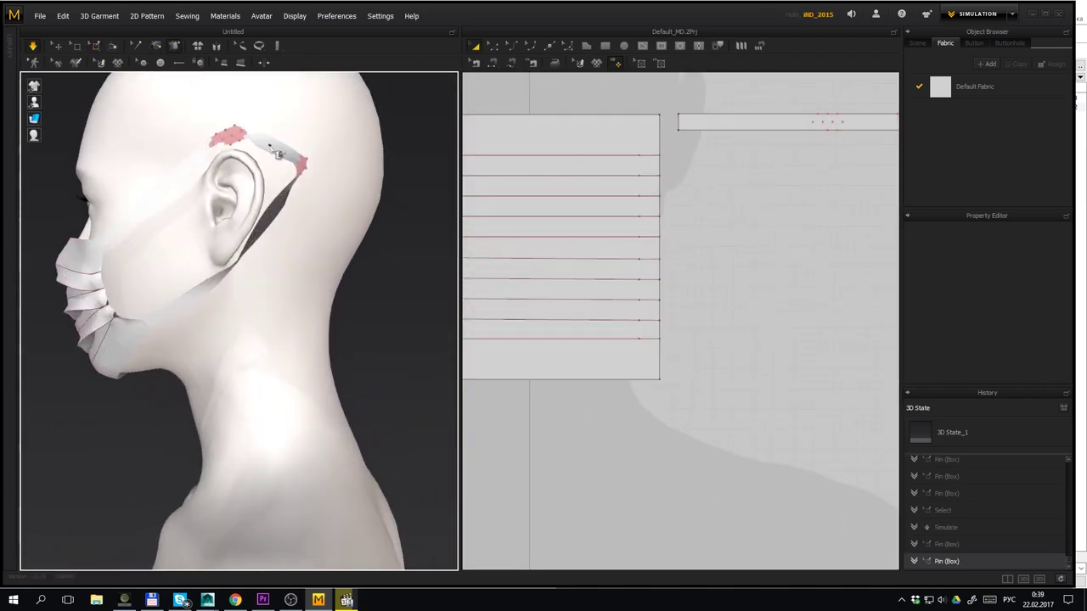
click(269, 146)
click(262, 167)
click(275, 208)
click(261, 212)
Remove the pins from the left-side strap and simulate the tacked strap
click(96, 46)
ctrl+drag(181, 107, 339, 203)
key(space)
scroll(830, 200, down, 2)
middle_drag(874, 166, 755, 202)
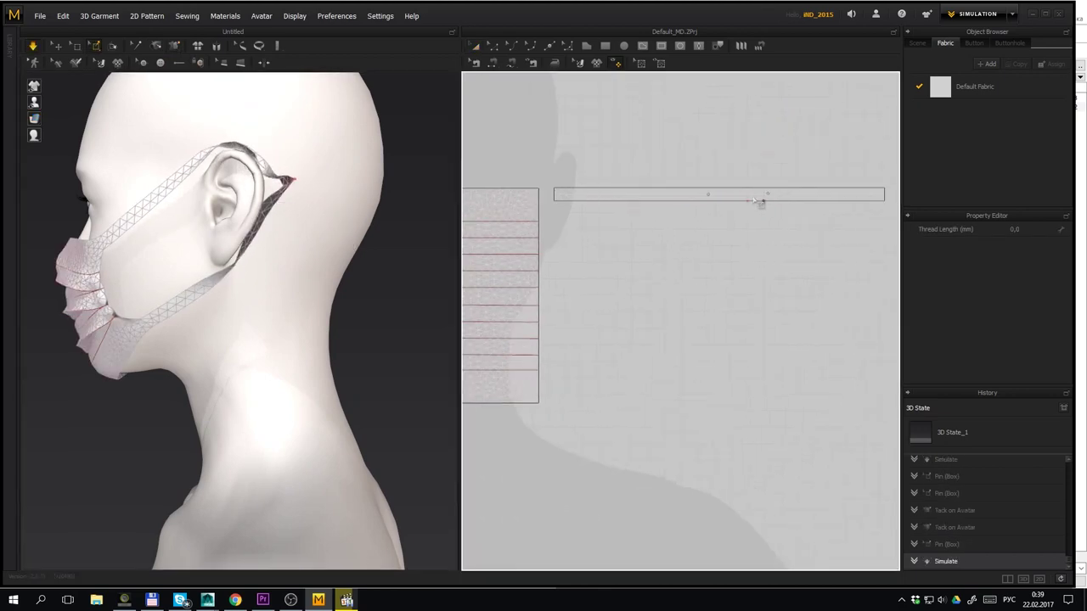
click(743, 208)
click(335, 291)
key(space)
Adjust the mask's fit by pulling its lower folds down during the simulation, and check it from the front and side
right_drag(311, 322, 424, 253)
click(56, 49)
drag(194, 334, 186, 374)
click(333, 273)
right_drag(334, 273, 255, 289)
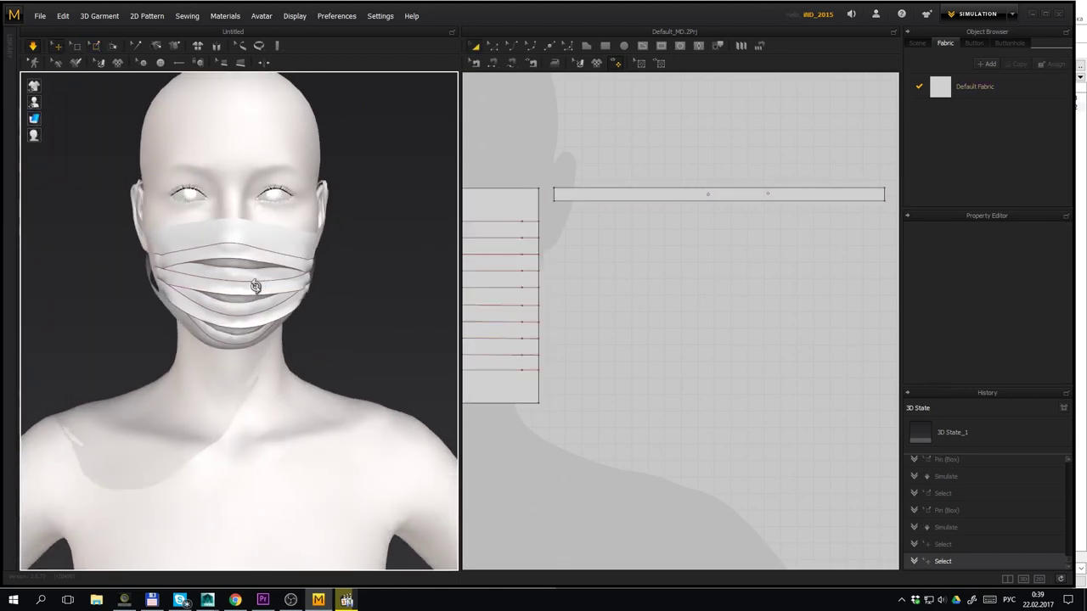
middle_drag(254, 289, 305, 264)
click(316, 244)
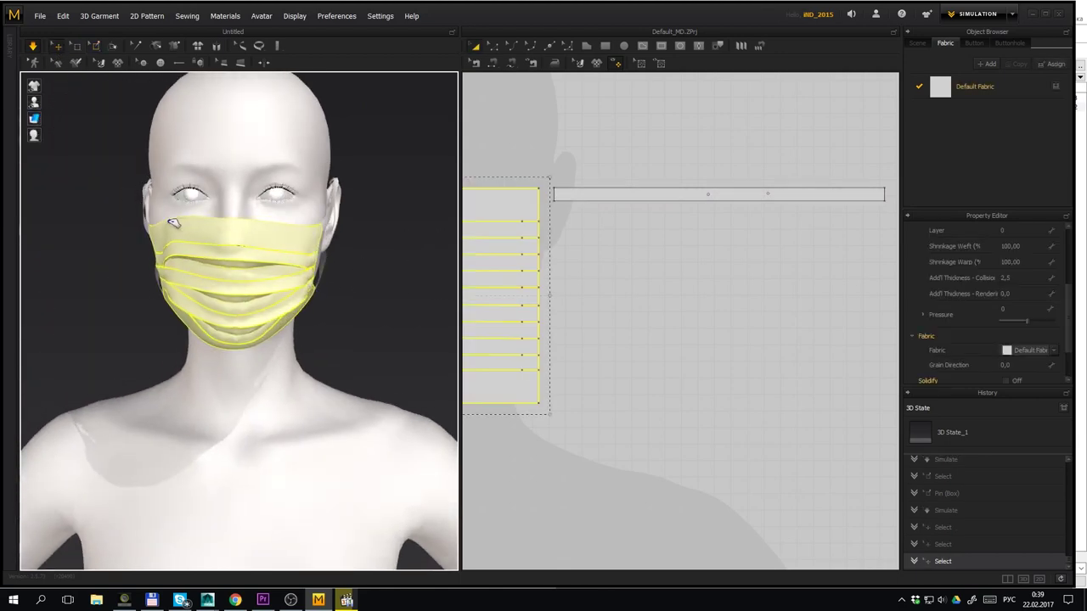
click(379, 303)
right_drag(376, 310, 413, 323)
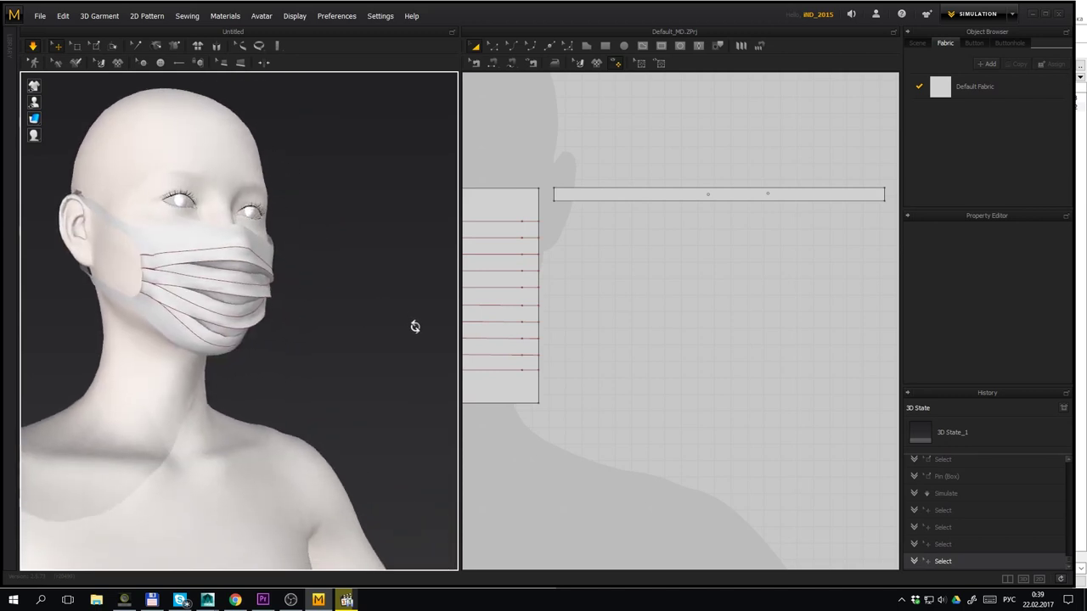
click(55, 49)
middle_drag(585, 306, 825, 298)
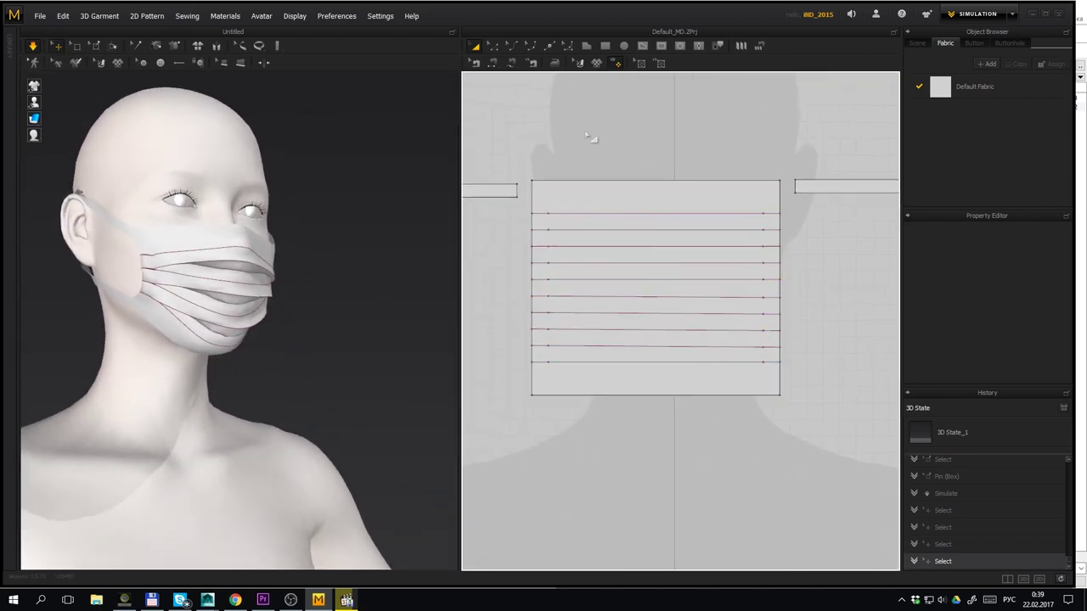
right_drag(368, 278, 332, 300)
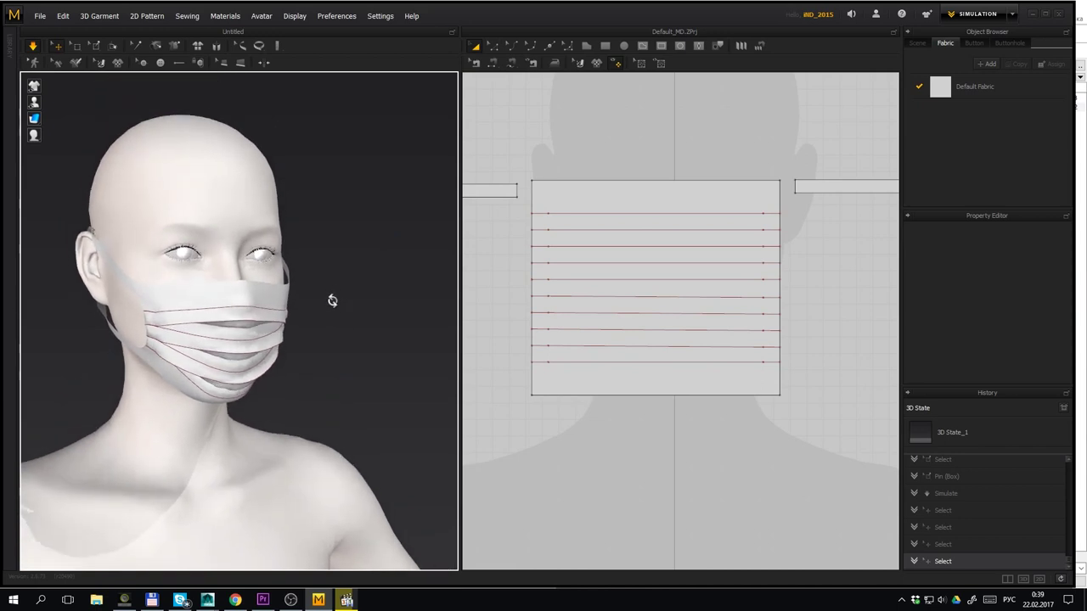
click(595, 214)
shift+click(542, 230)
shift+click(539, 247)
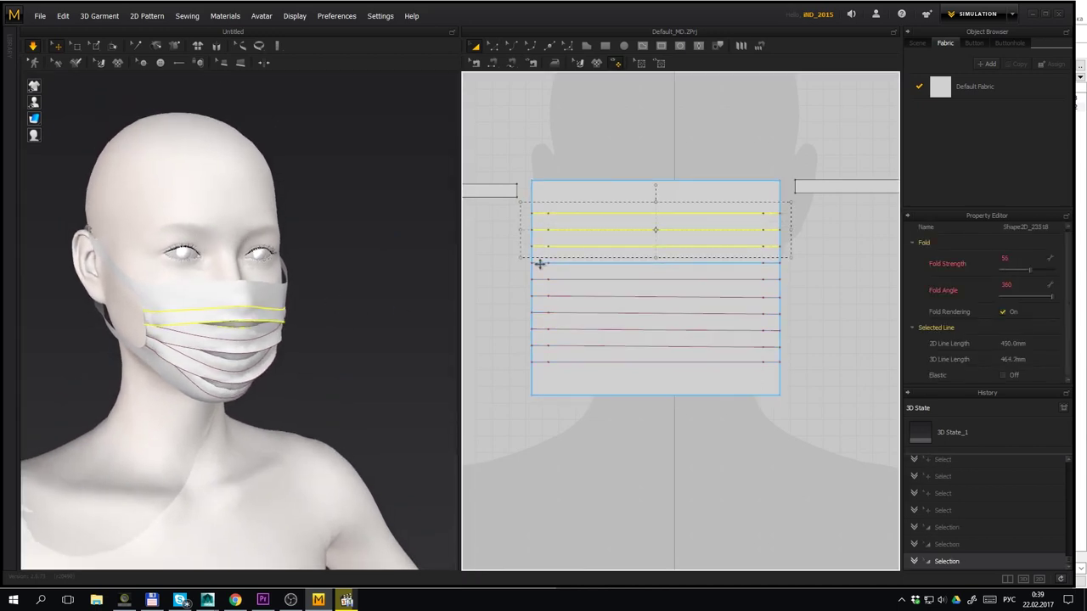
shift+click(541, 263)
shift+click(539, 283)
shift+click(541, 296)
shift+click(540, 281)
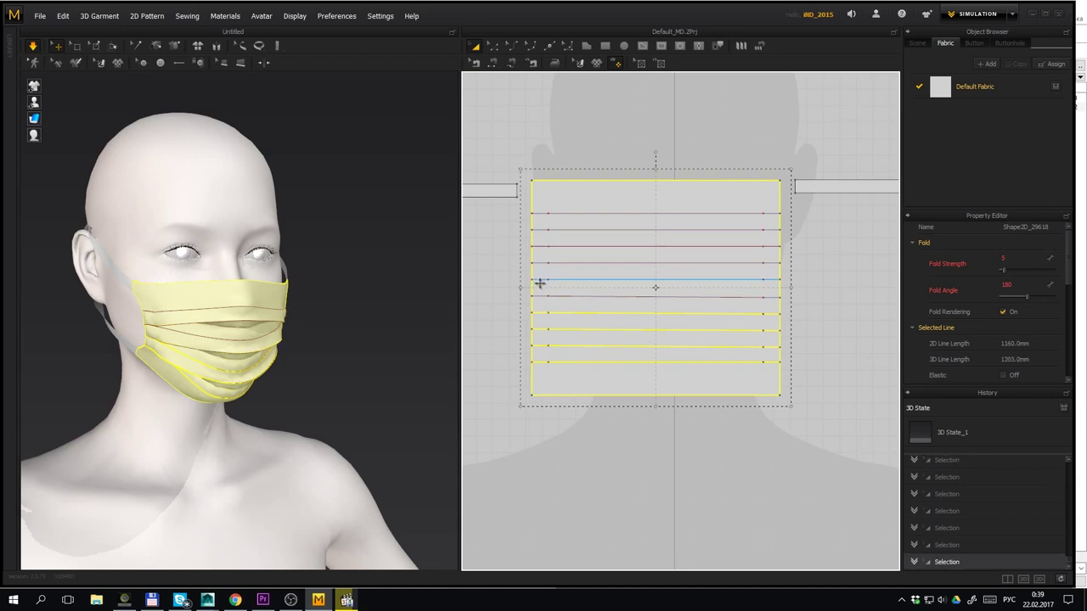
shift+click(541, 314)
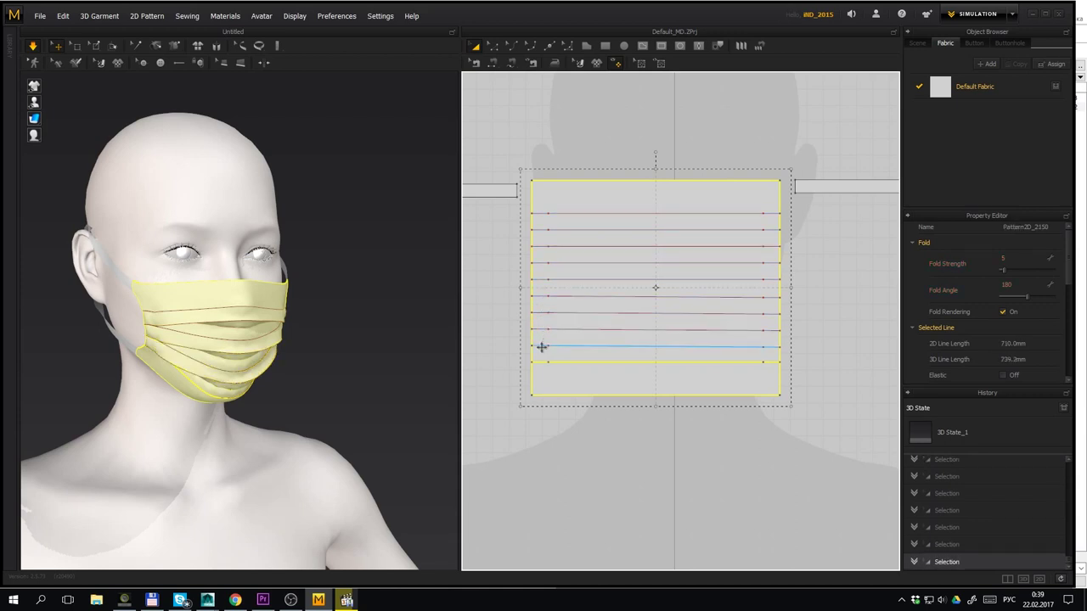
shift+click(543, 362)
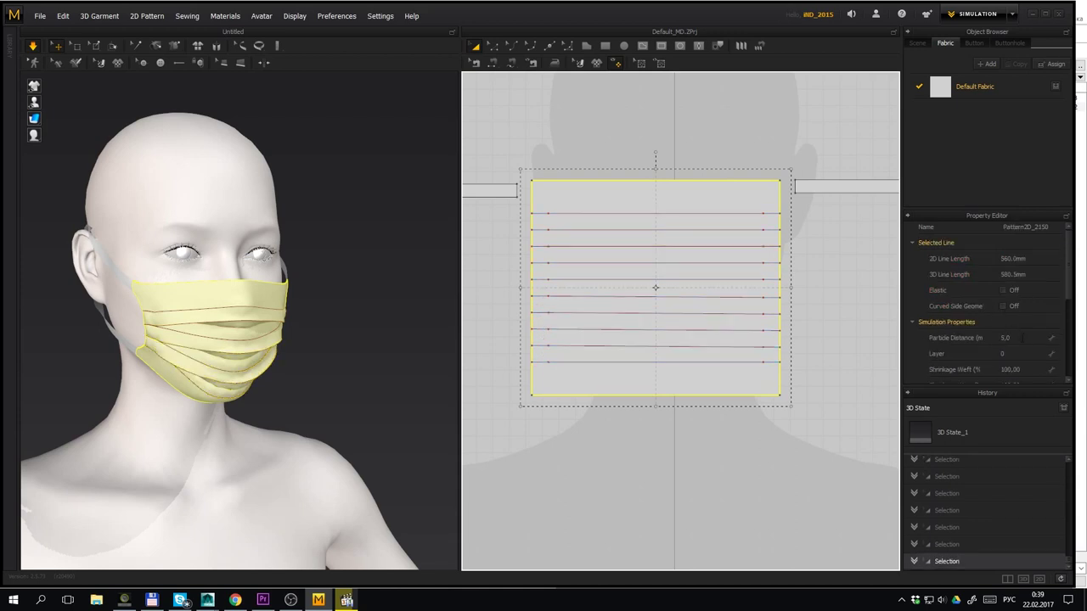
drag(586, 138, 615, 367)
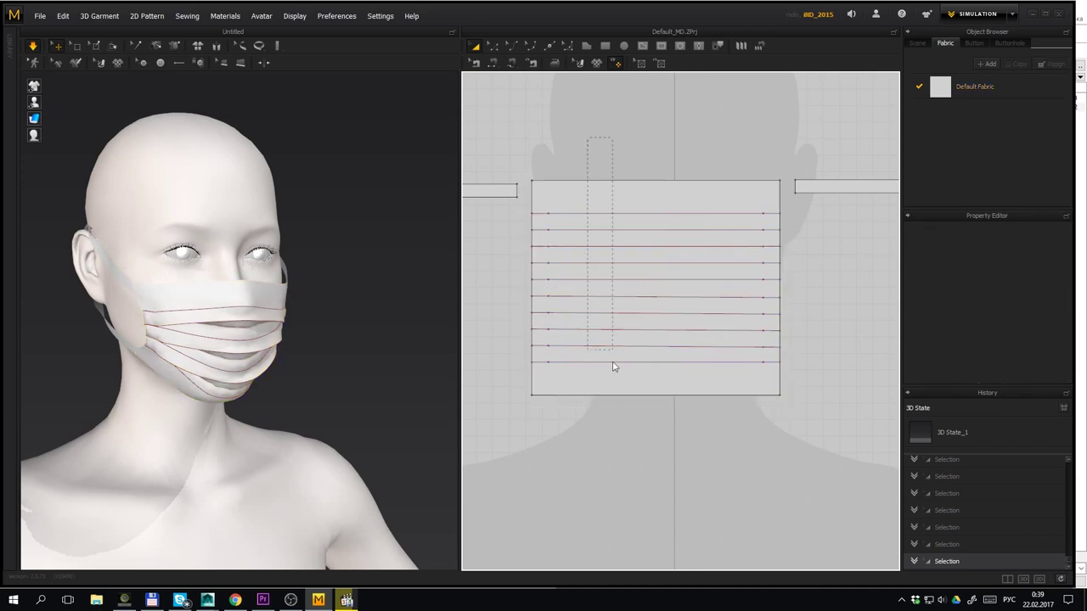
Set all ten fold lines on the mask pattern to Fold Strength 0 and Fold Angle 180, with Fold Rendering off
click(632, 213)
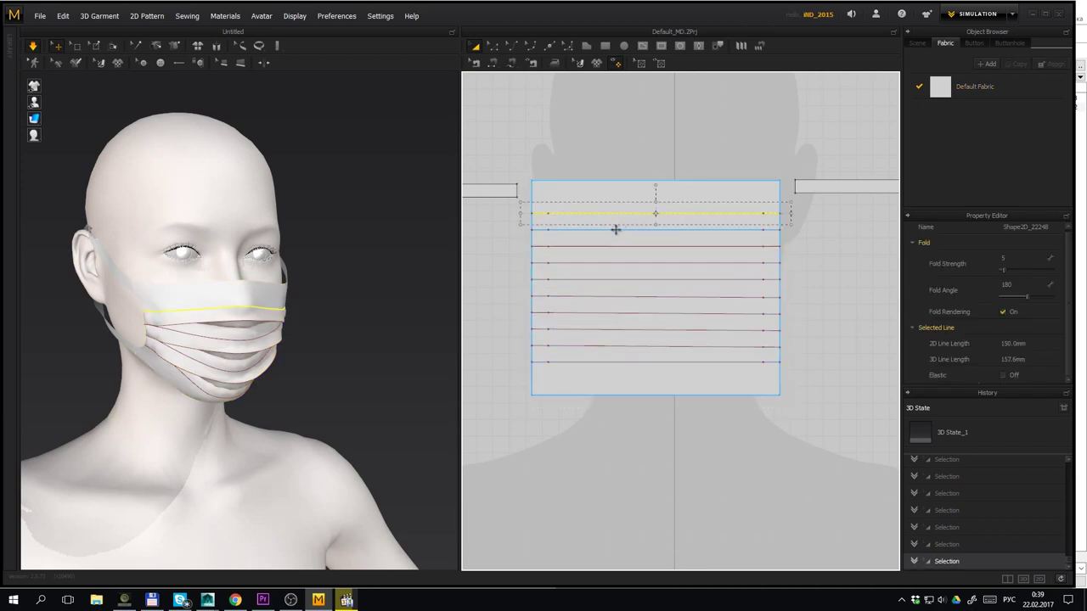
shift+click(616, 229)
shift+click(617, 247)
shift+click(619, 262)
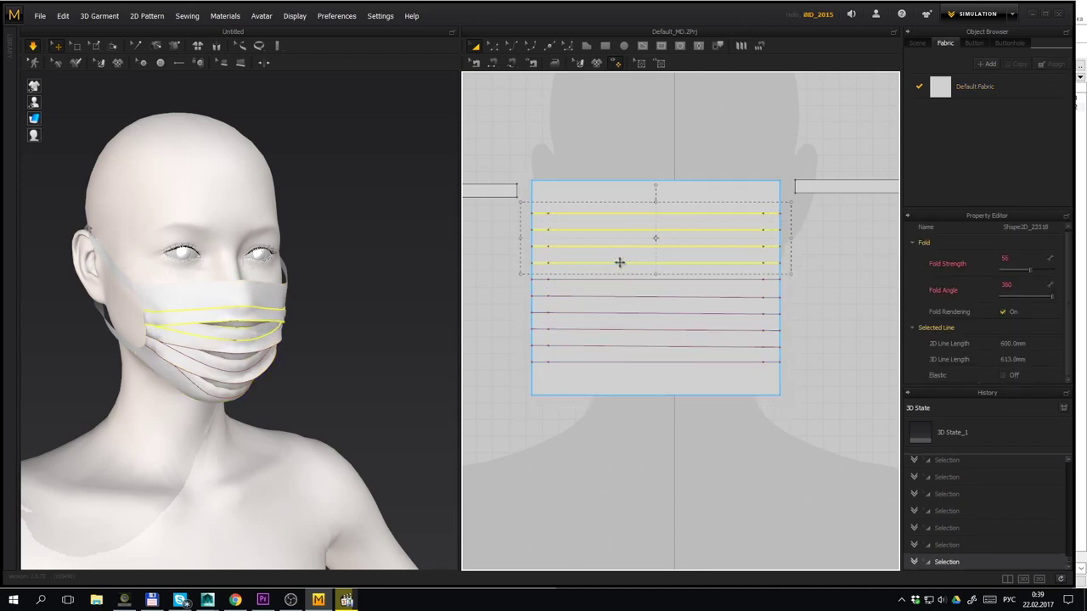
shift+click(619, 280)
shift+click(628, 313)
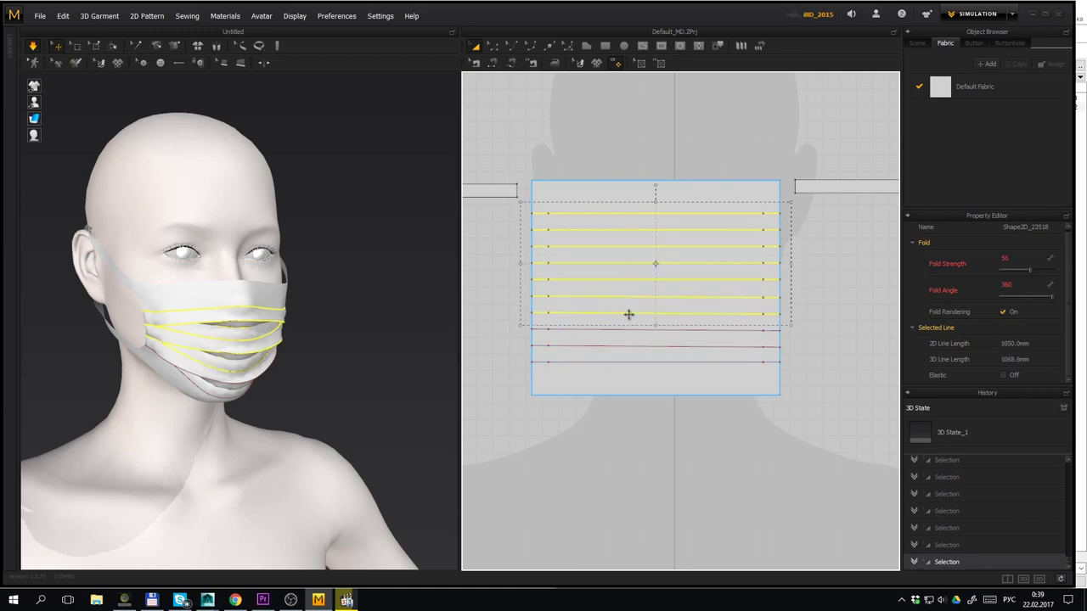
shift+click(631, 330)
shift+click(636, 346)
shift+click(641, 363)
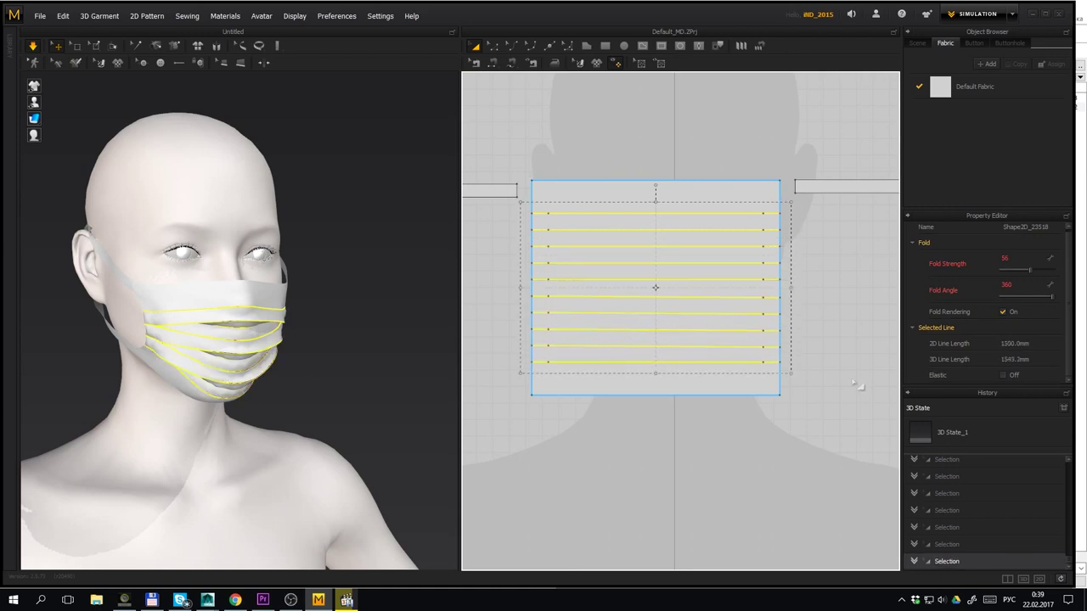
drag(1030, 269, 987, 278)
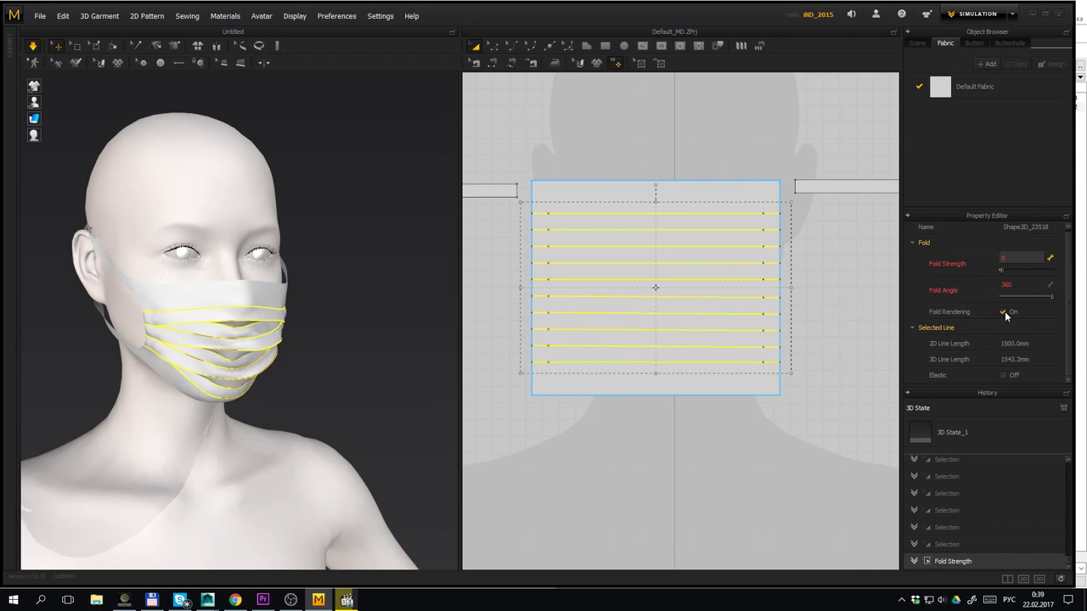
click(1003, 312)
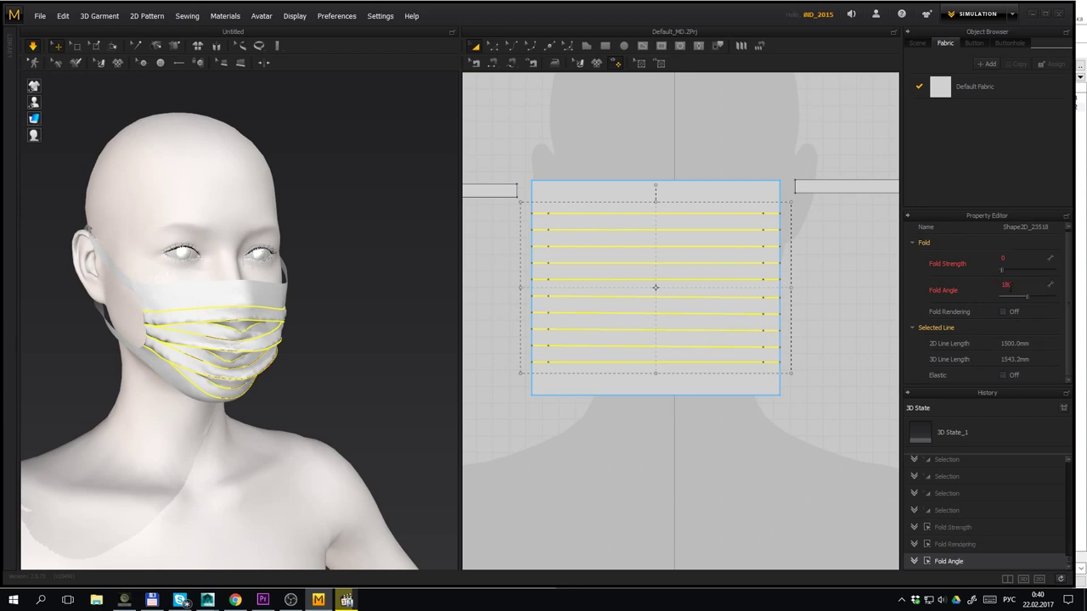
click(343, 332)
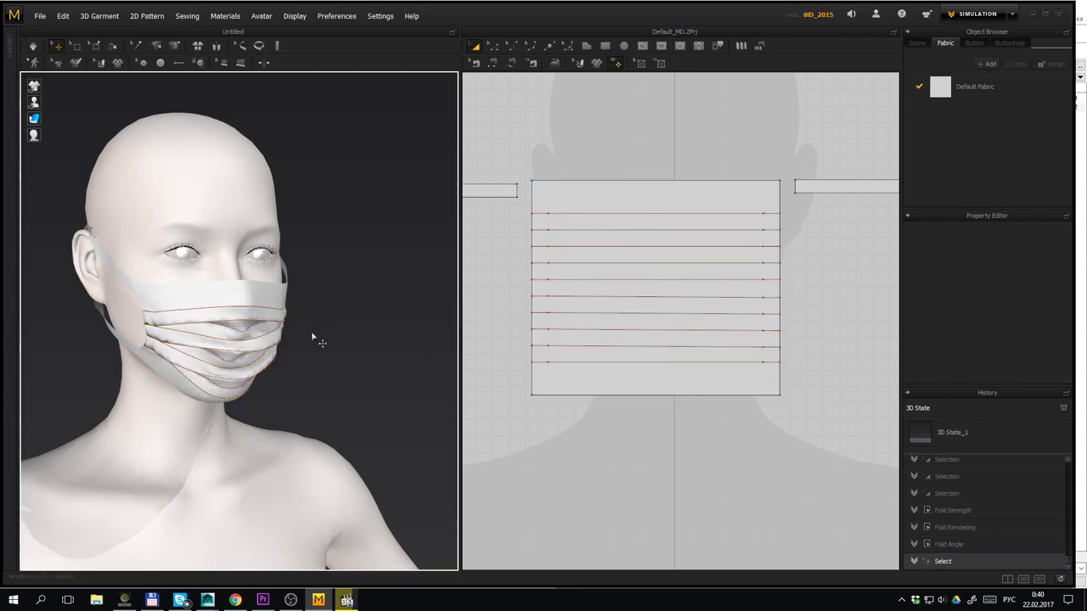
right_drag(312, 338, 234, 294)
click(249, 275)
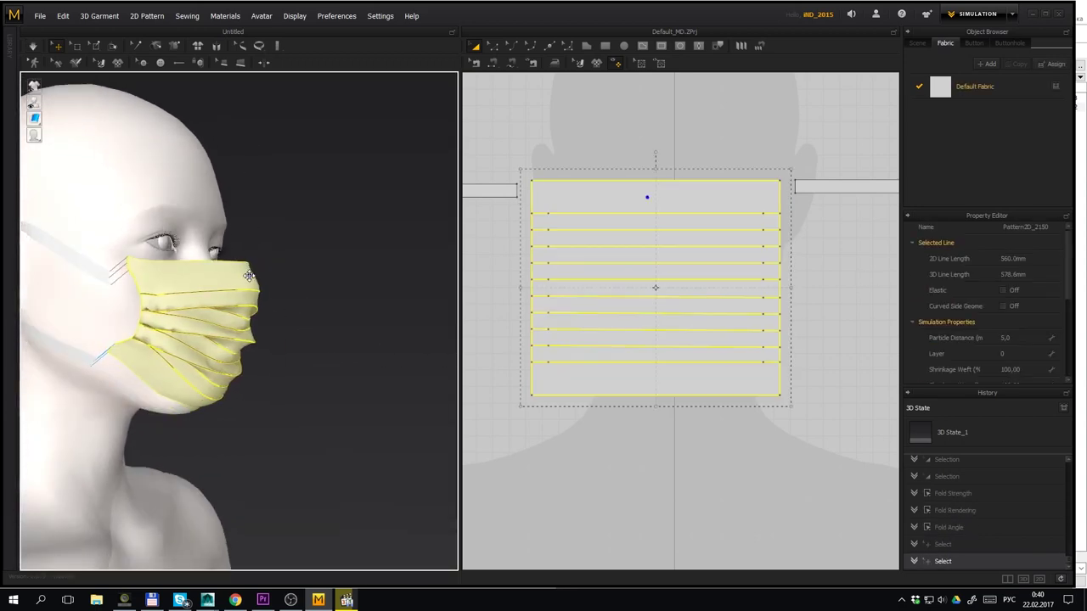
drag(249, 275, 249, 284)
key(ctrl+z)
Simulate the mask and tug its pleats and lower edge to loosen the folds around the mouth and chin
key(space)
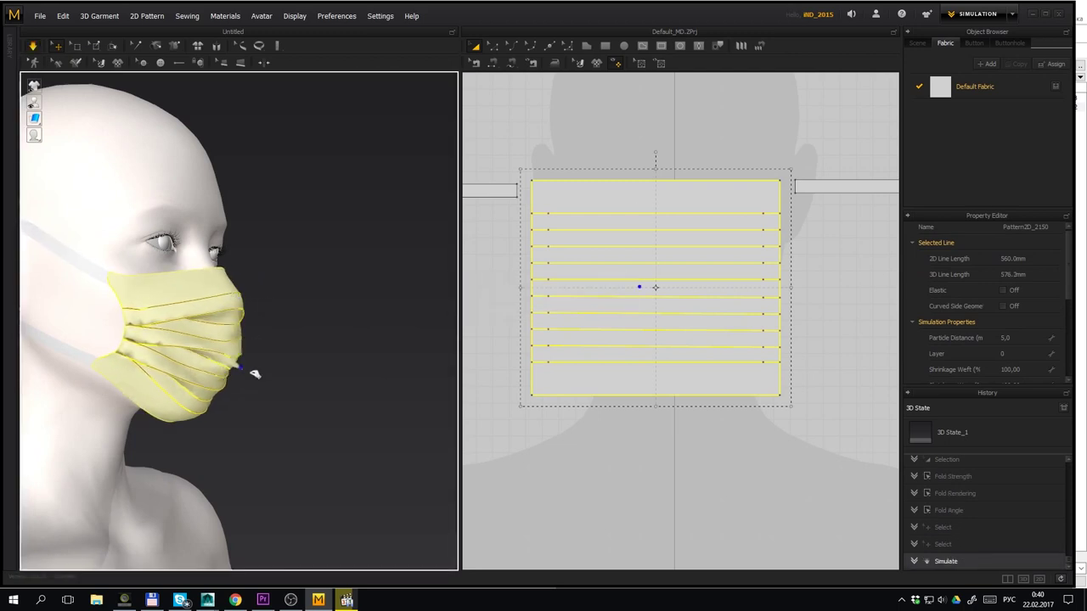
drag(255, 374, 218, 398)
click(277, 399)
right_drag(289, 399, 226, 405)
drag(219, 338, 194, 338)
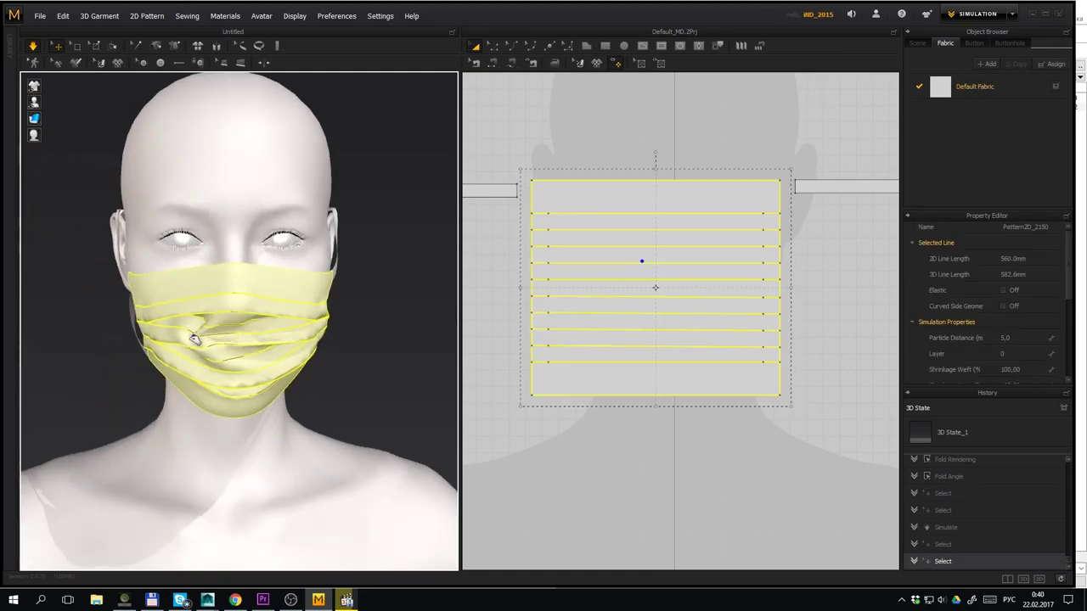
click(344, 382)
right_drag(343, 382, 286, 309)
click(284, 306)
Set the Particle Distance of the mask and both strap patterns to 3 mm
scroll(652, 260, down, 5)
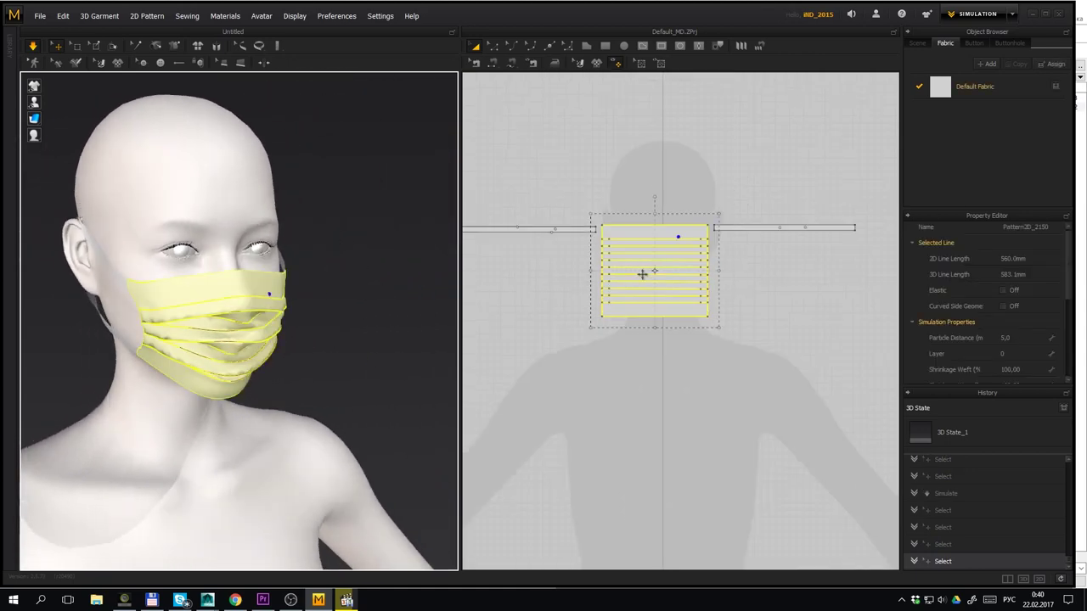
middle_drag(642, 274, 680, 279)
drag(505, 168, 714, 299)
drag(854, 350, 854, 350)
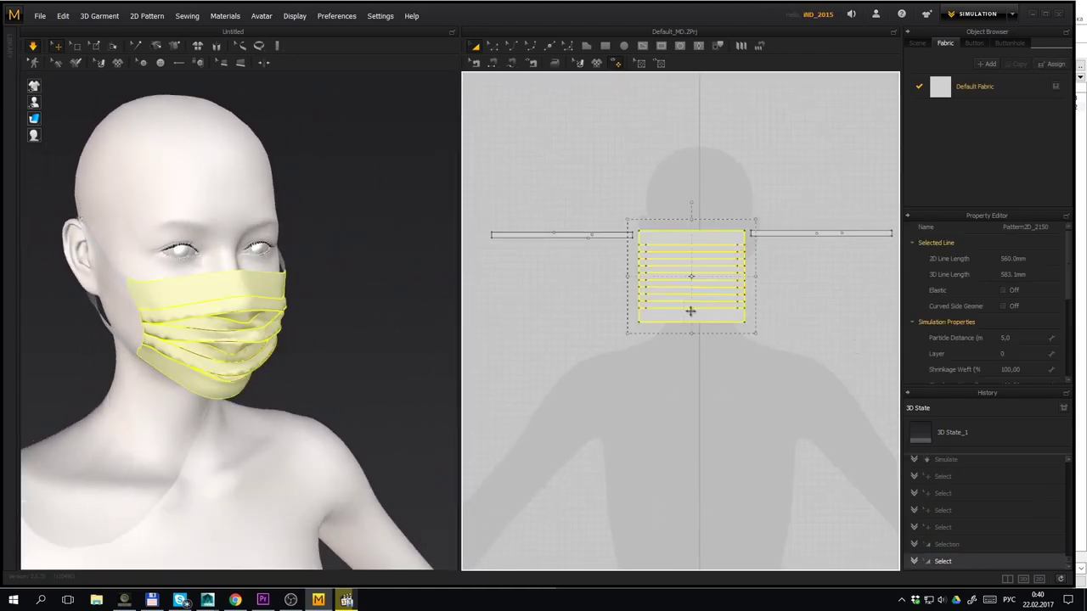
scroll(641, 314, down, 3)
drag(505, 210, 851, 353)
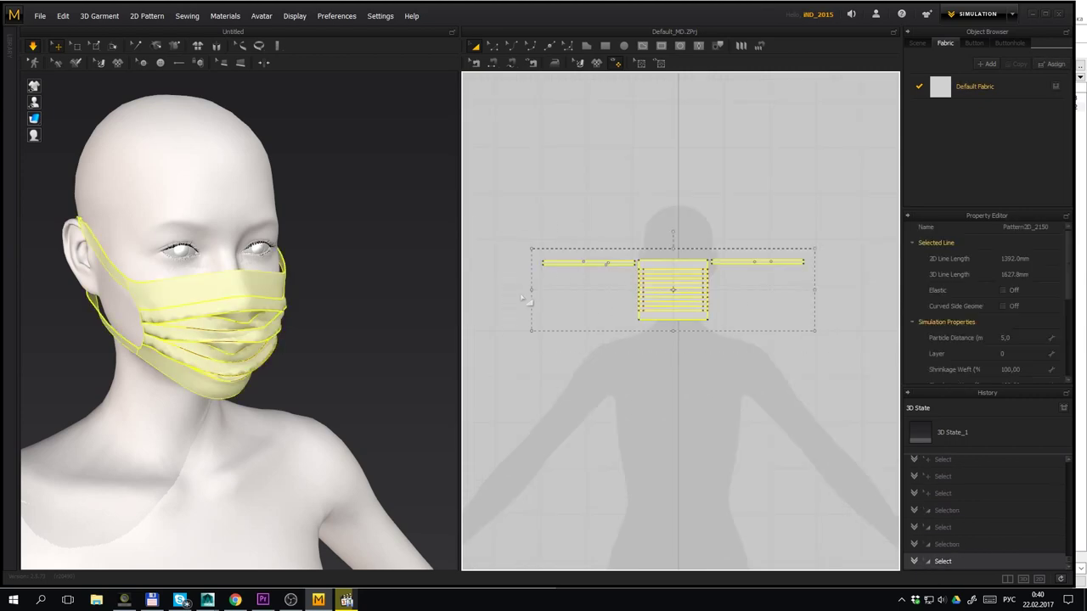
click(1014, 339)
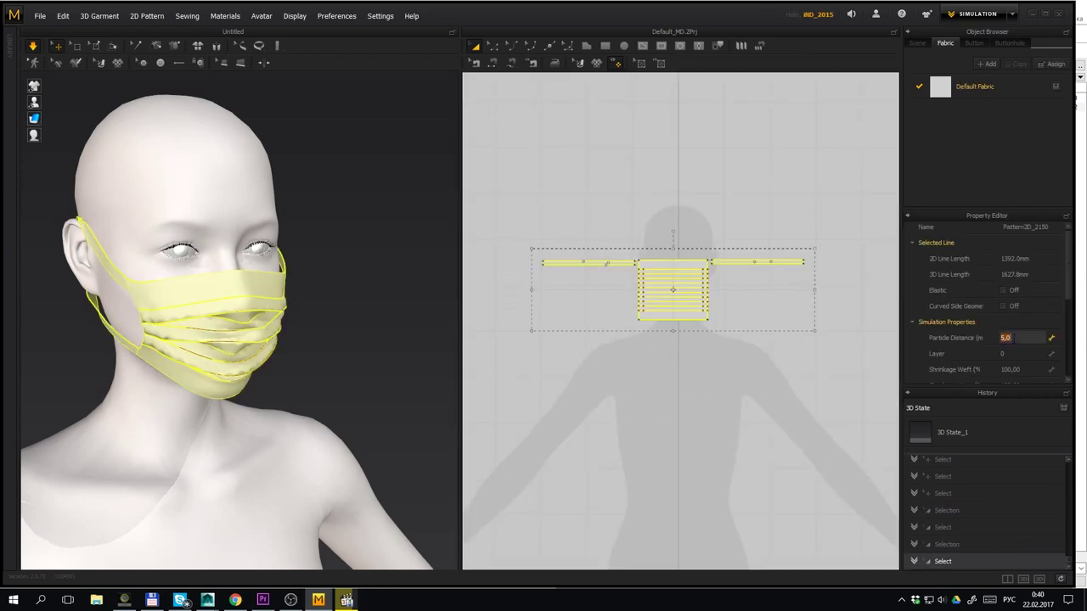
text(3)
key(Return)
Simulate the mask and straps with the finer mesh and inspect the fit around the face
click(508, 314)
key(space)
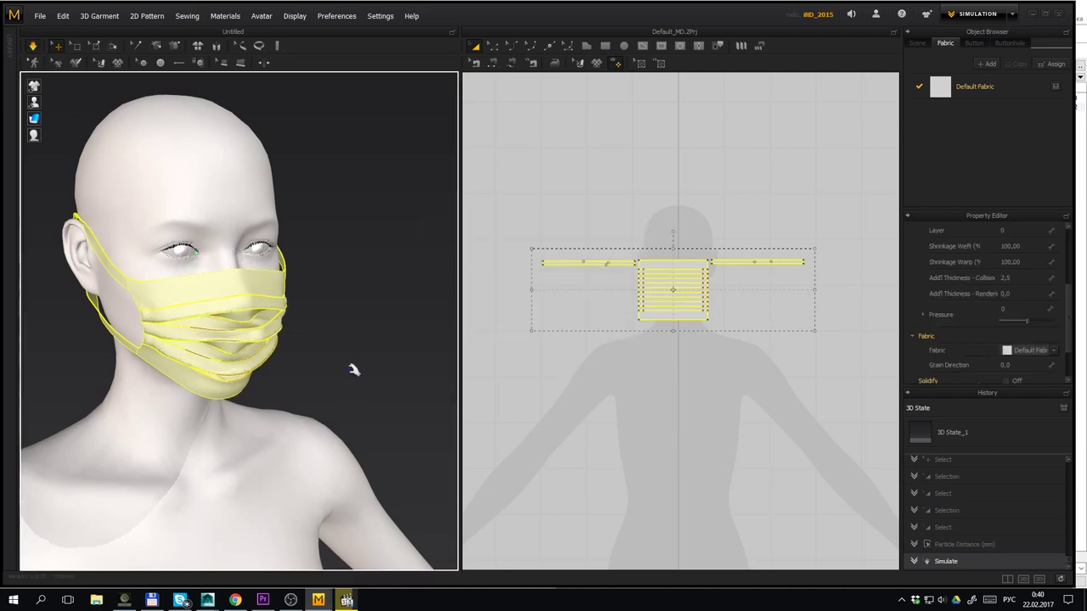
click(356, 365)
right_drag(359, 362, 397, 342)
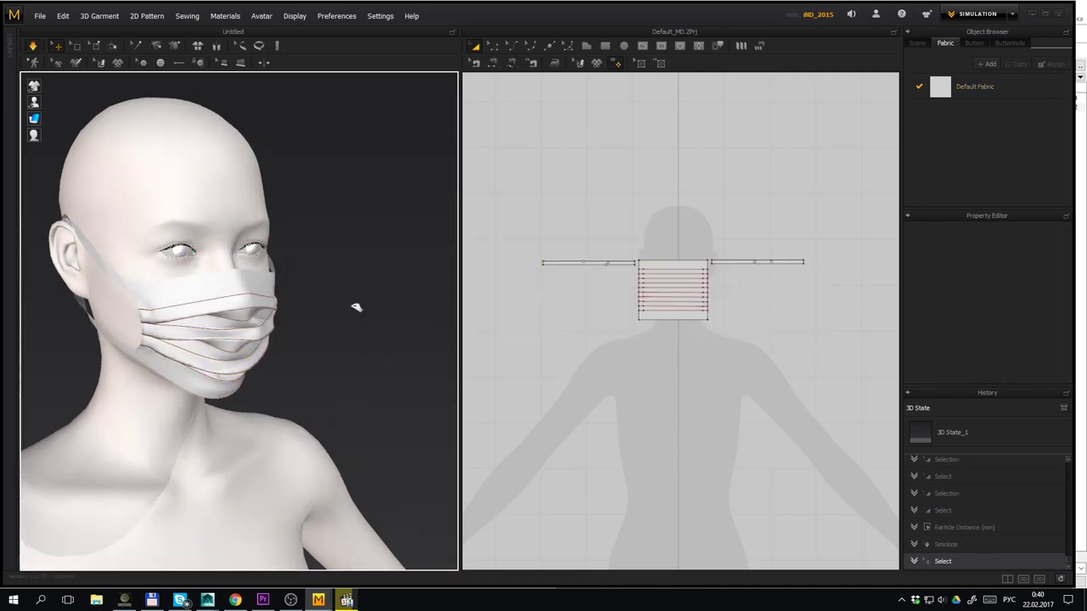
right_drag(355, 307, 340, 323)
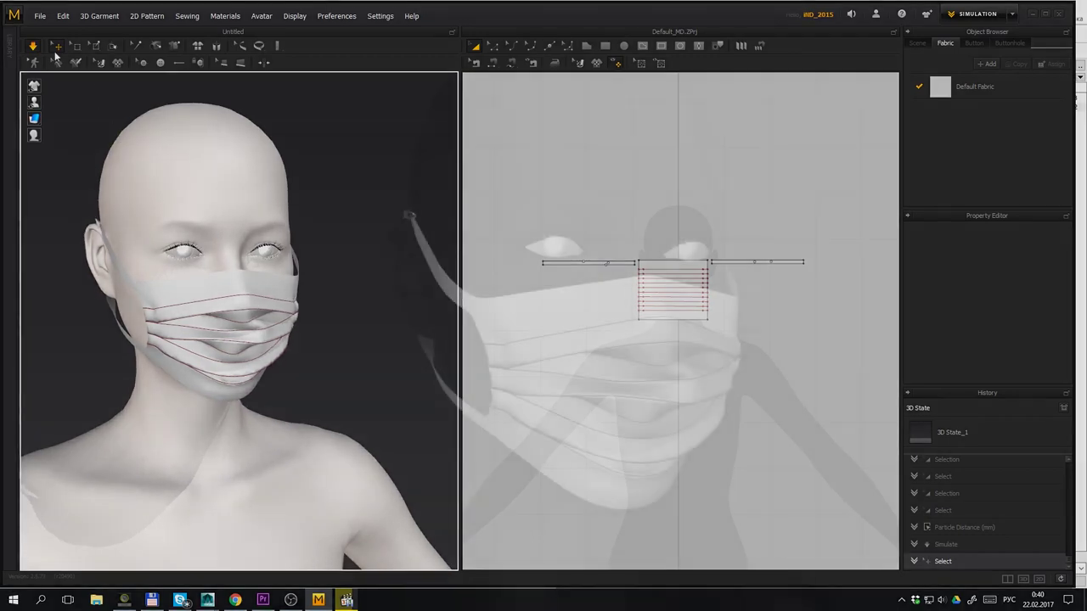